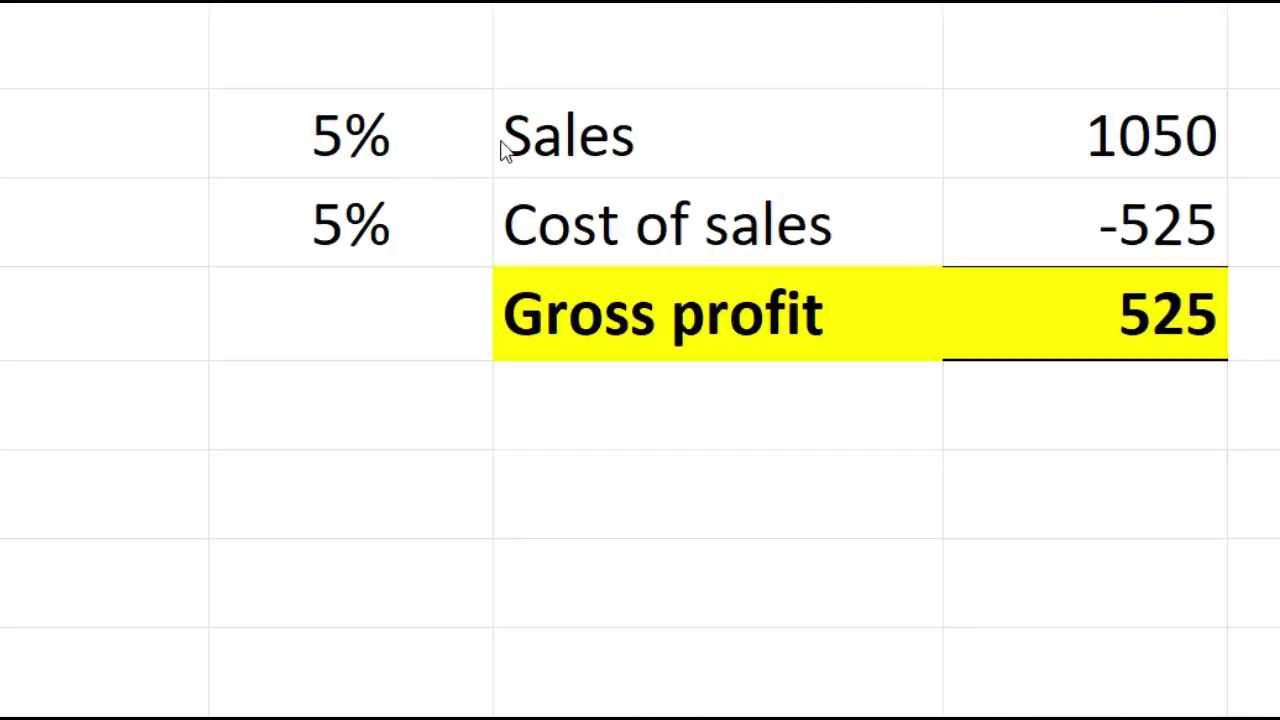
Set the percentage change for Sales to 10%
{"action": "left_click", "coordinate": [620, 133]}
{"action": "left_click", "coordinate": [648, 215]}
{"action": "left_click", "coordinate": [655, 150]}
{"action": "left_click", "coordinate": [652, 226]}
{"action": "left_click", "coordinate": [402, 130]}
{"action": "left_click", "coordinate": [504, 167]}
{"action": "left_click", "coordinate": [166, 312]}
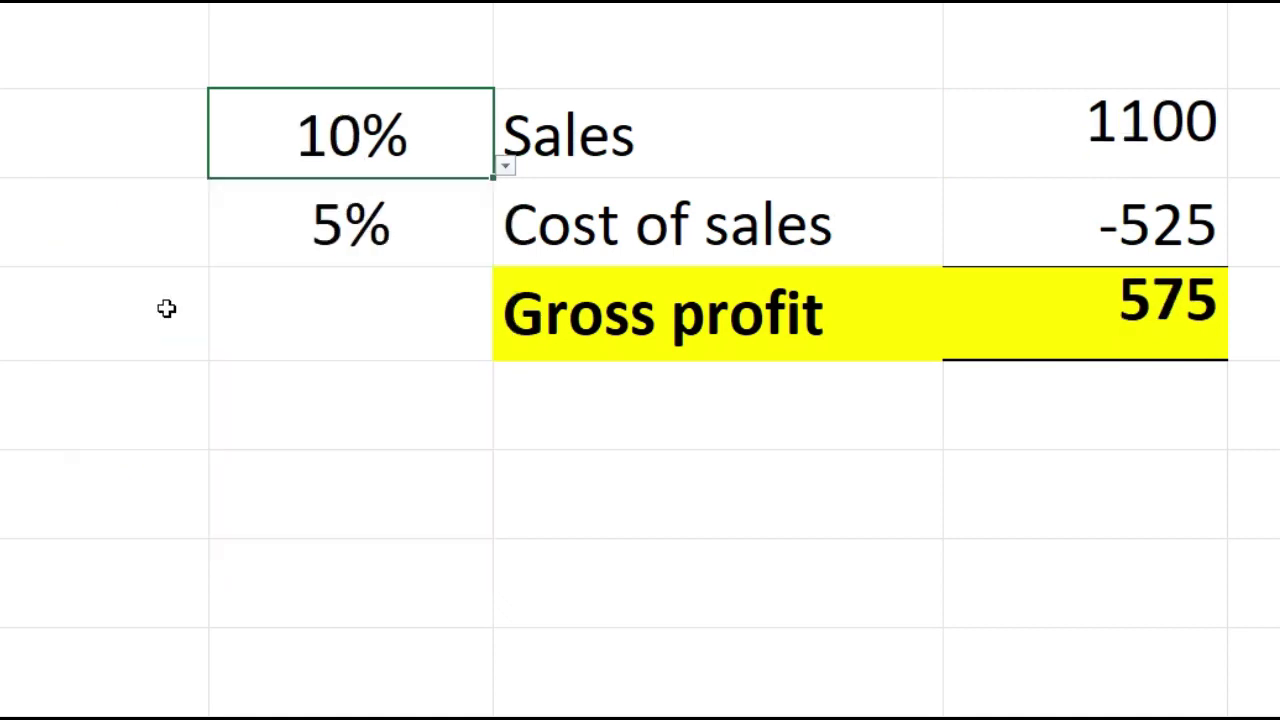
Set the percentage change for Cost of sales to -3%
{"action": "left_click", "coordinate": [457, 249]}
{"action": "left_click", "coordinate": [505, 258]}
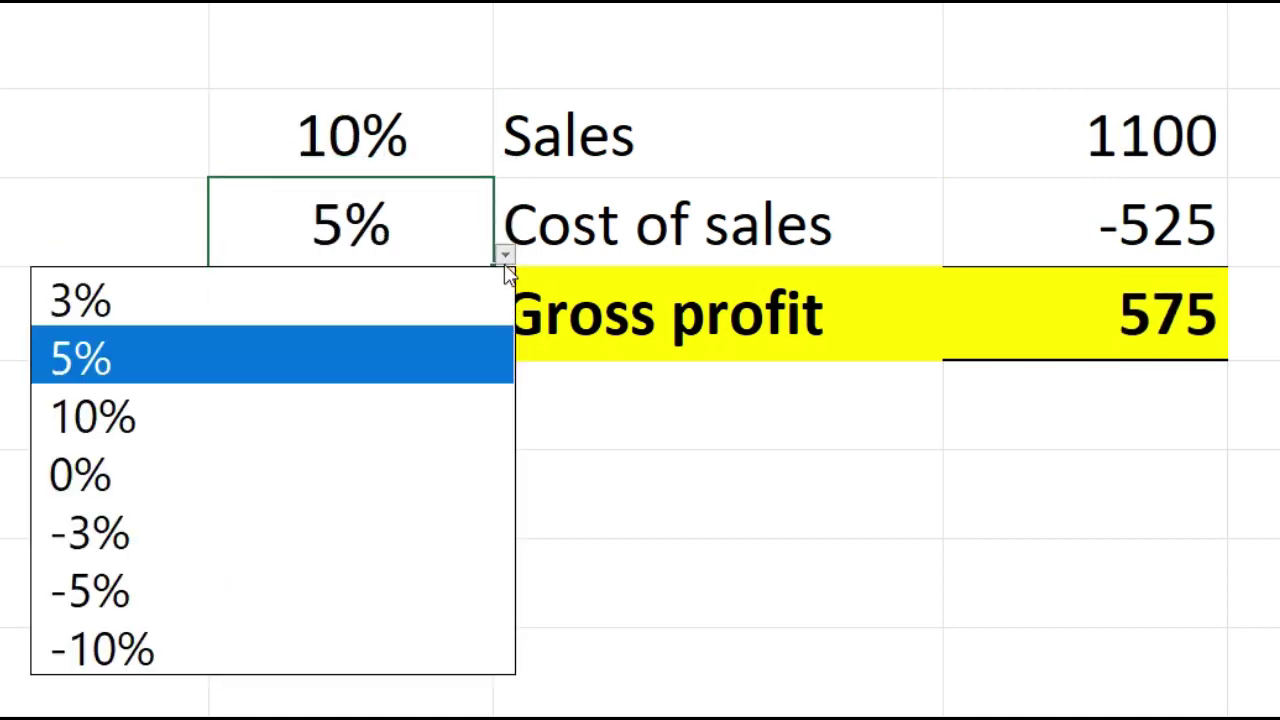
{"action": "left_click", "coordinate": [134, 532]}
Check the percentage choices offered for Sales and for Cost of sales
{"action": "left_click", "coordinate": [406, 135]}
{"action": "left_click", "coordinate": [504, 167]}
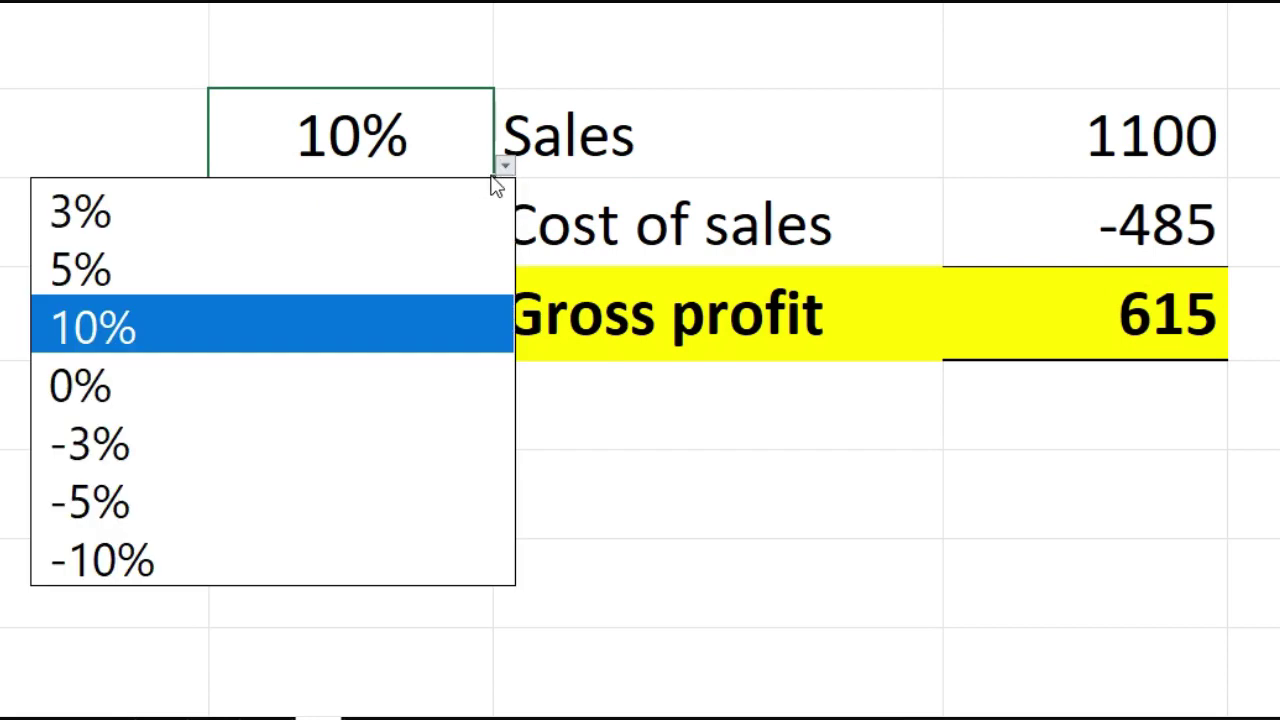
{"action": "left_click", "coordinate": [503, 170]}
{"action": "left_click", "coordinate": [414, 222]}
{"action": "left_click", "coordinate": [505, 257]}
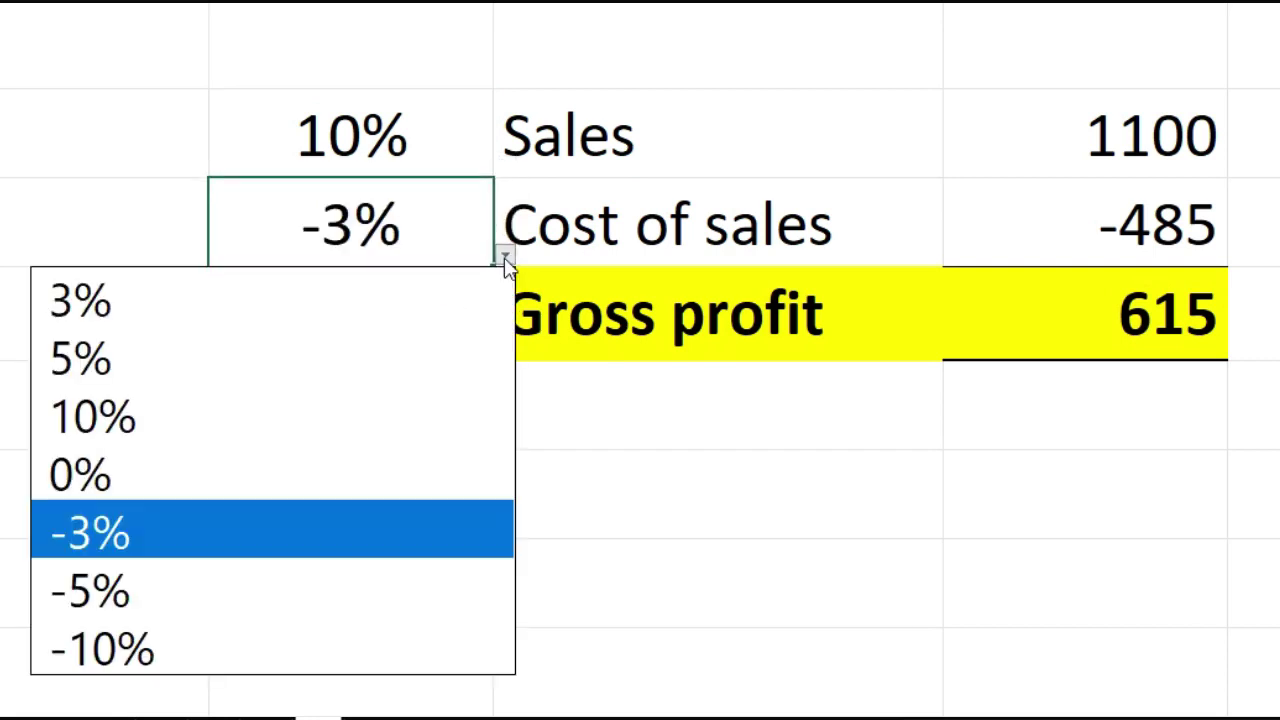
{"action": "left_click", "coordinate": [212, 297]}
{"action": "left_click", "coordinate": [475, 421]}
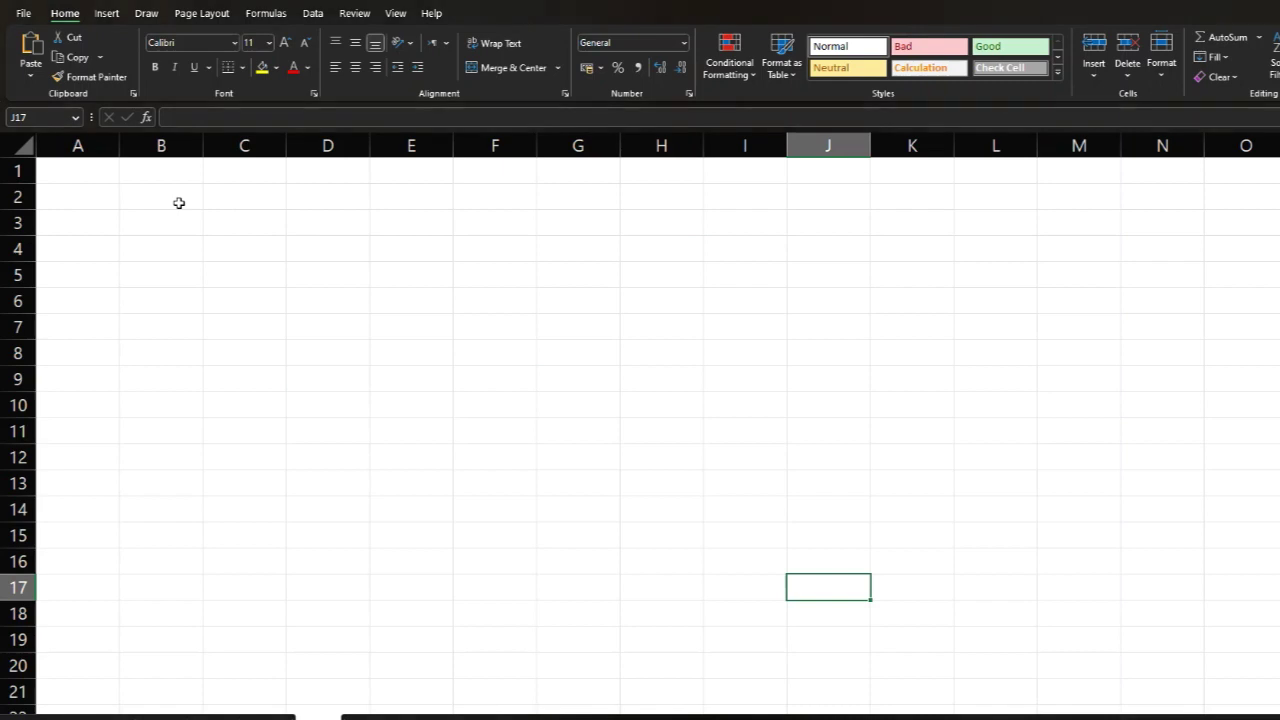
Enter the label Sales in B3 and Cost of sales in B4 on the blank worksheet
{"action": "left_click", "coordinate": [179, 203]}
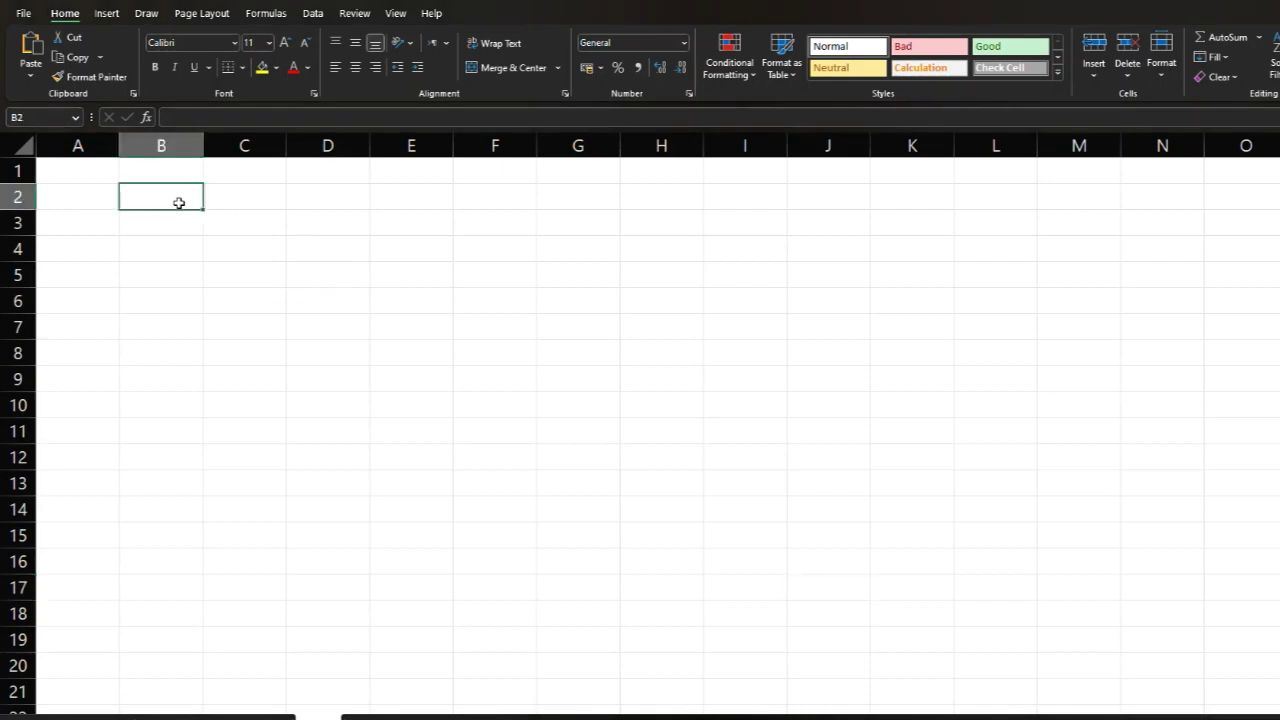
{"action": "key", "text": "Return"}
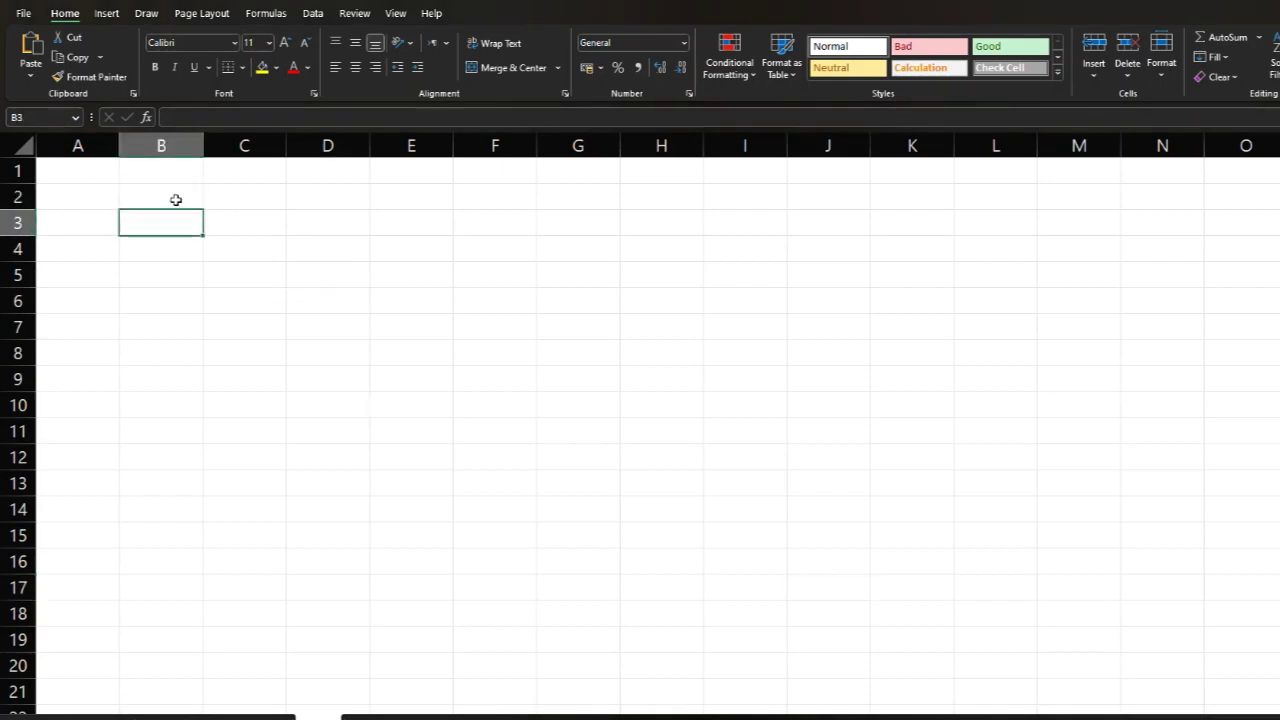
{"action": "type", "text": "Sales"}
{"action": "key", "text": "Return"}
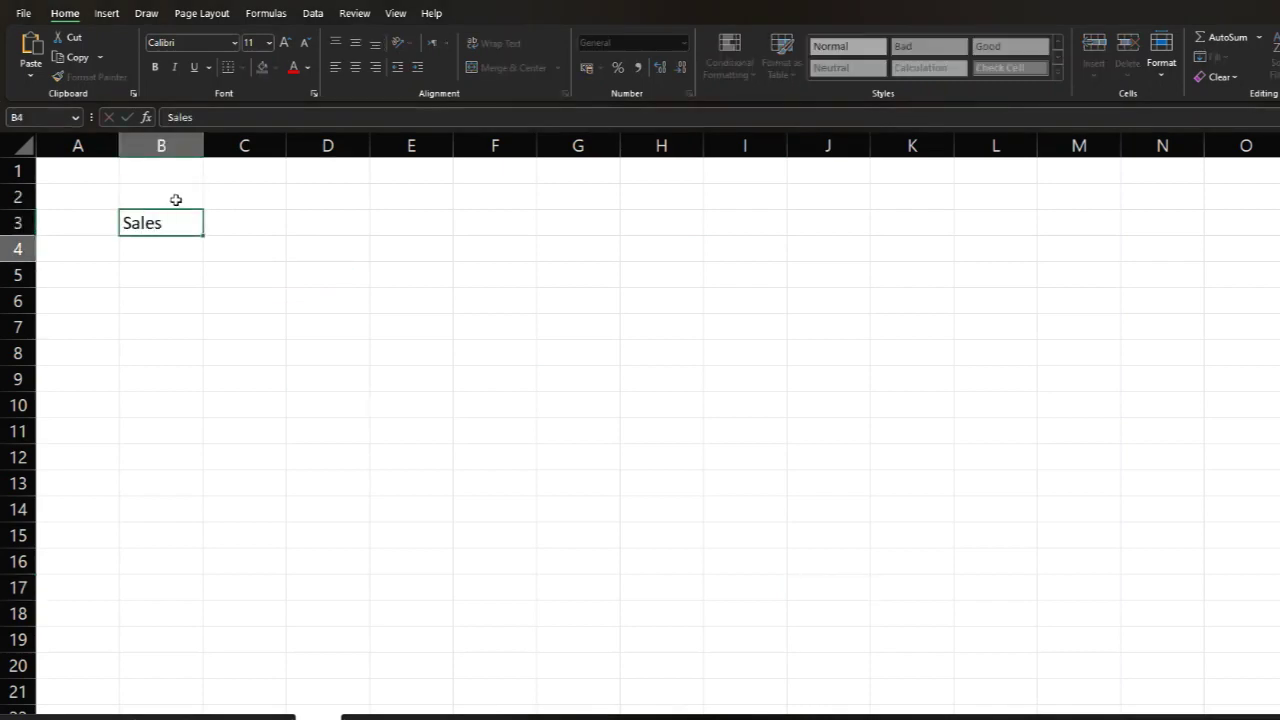
{"action": "type", "text": "Cost"}
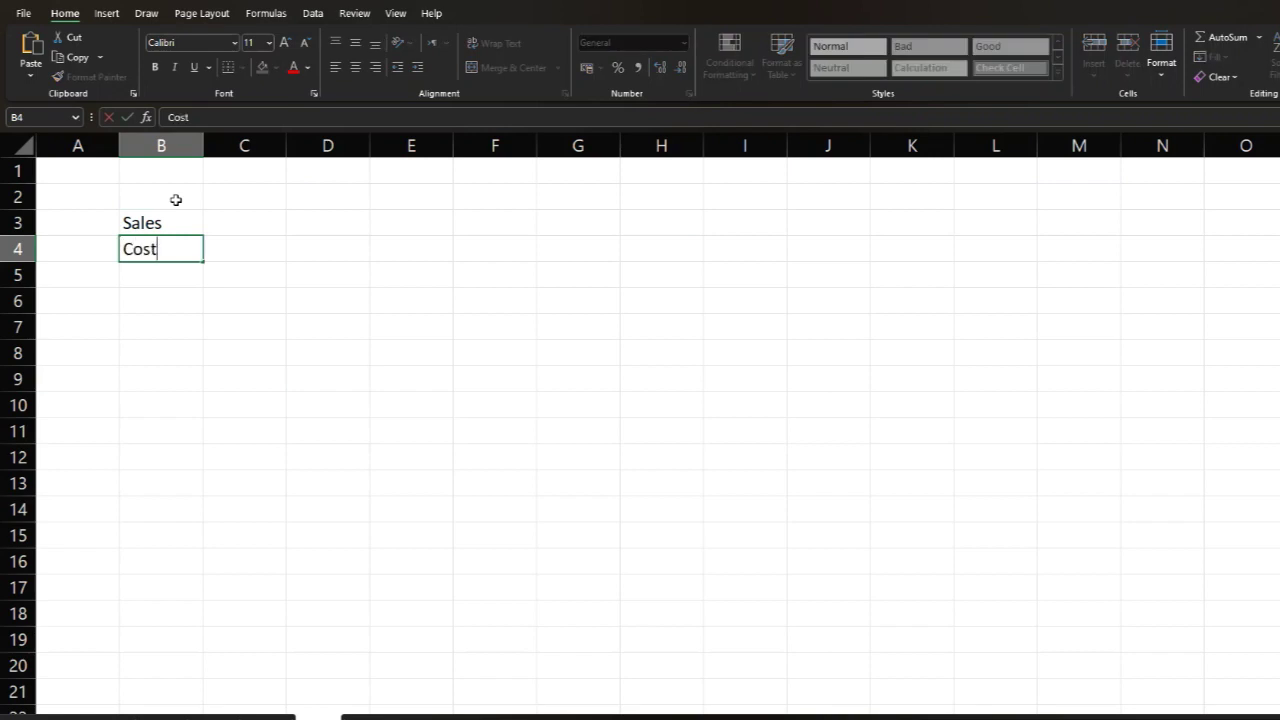
{"action": "type", "text": " of sales"}
{"action": "key", "text": "Return"}
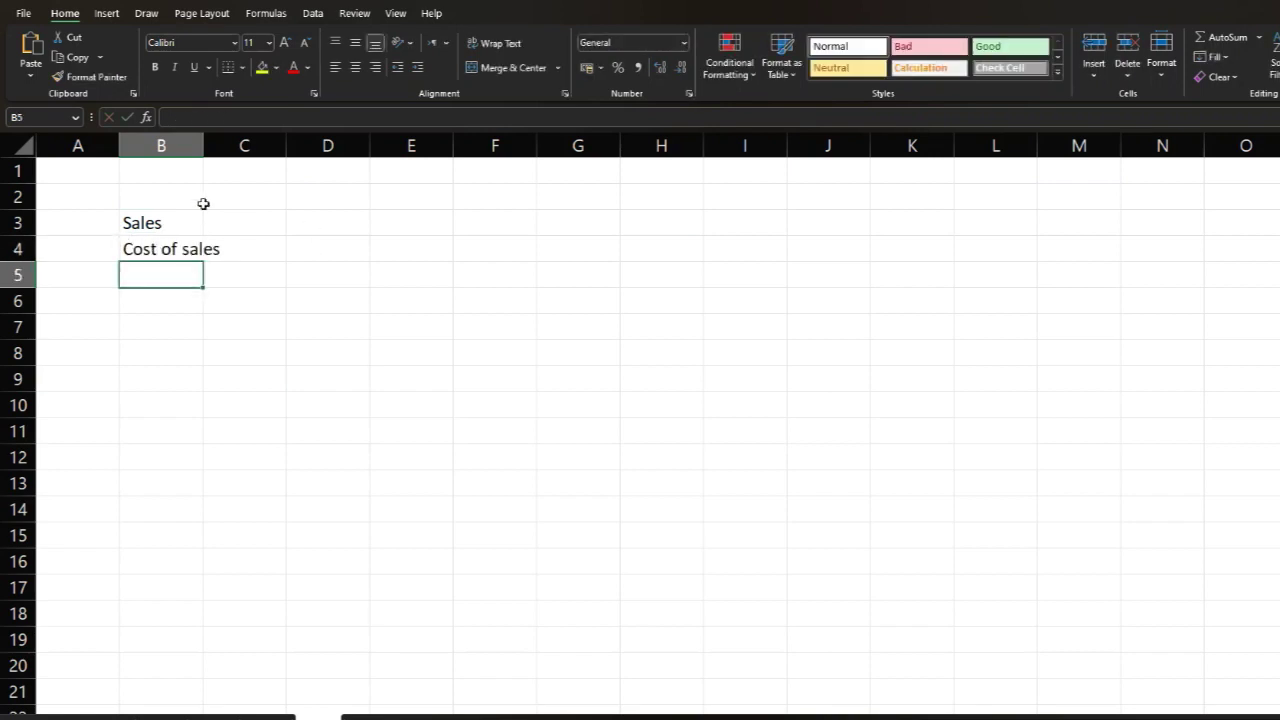
Widen column B to fit the labels and enter Gross profit in B5
{"action": "left_click_drag", "start_coordinate": [202, 136], "coordinate": [251, 138]}
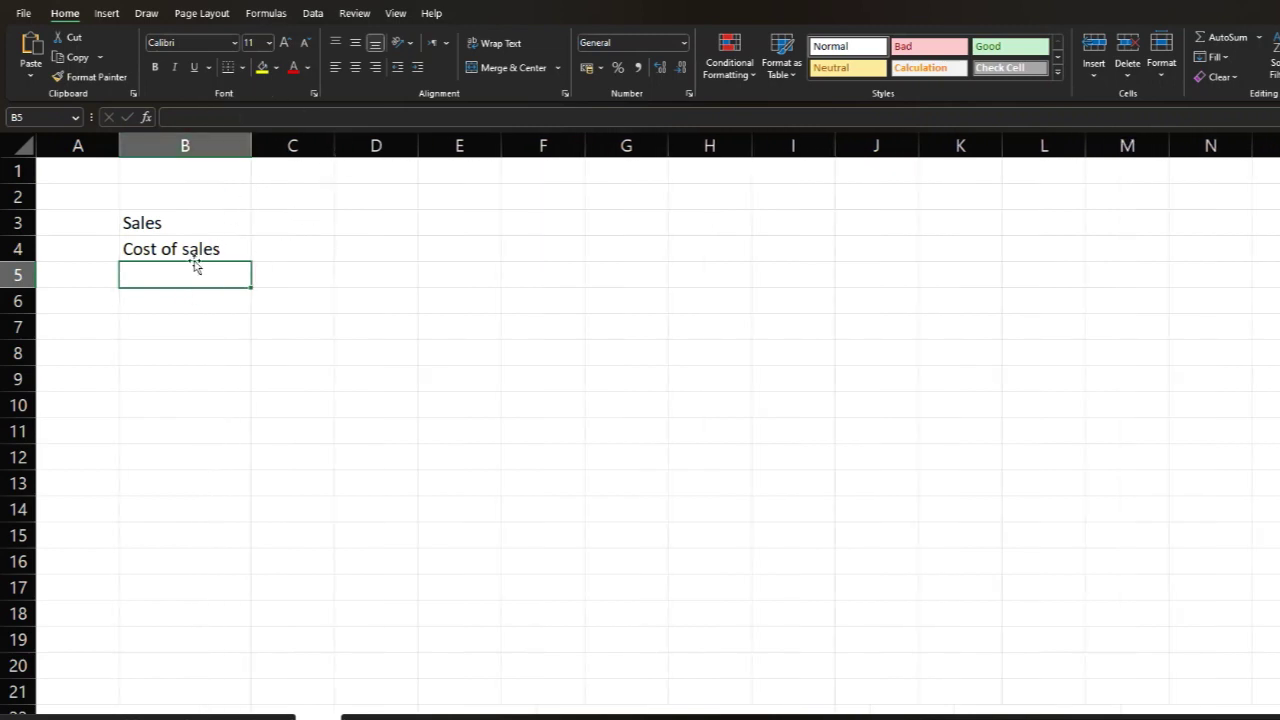
{"action": "type", "text": "Gross profit"}
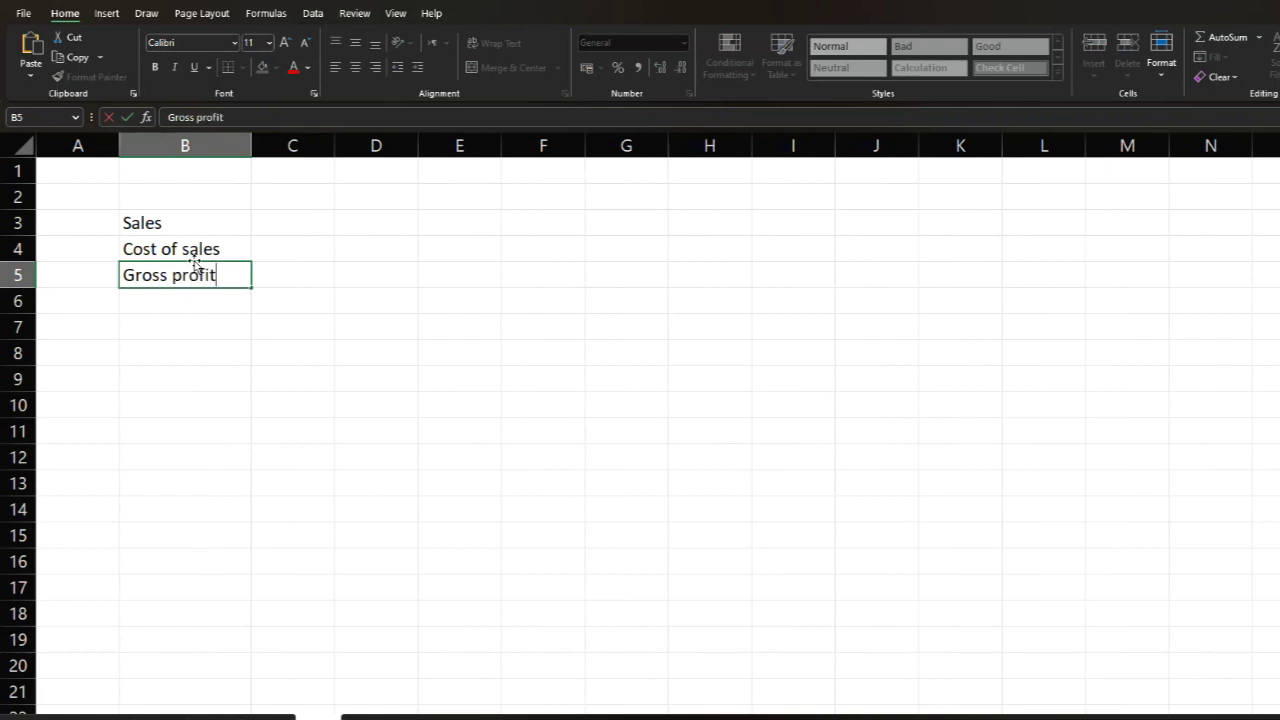
{"action": "left_click", "coordinate": [196, 324]}
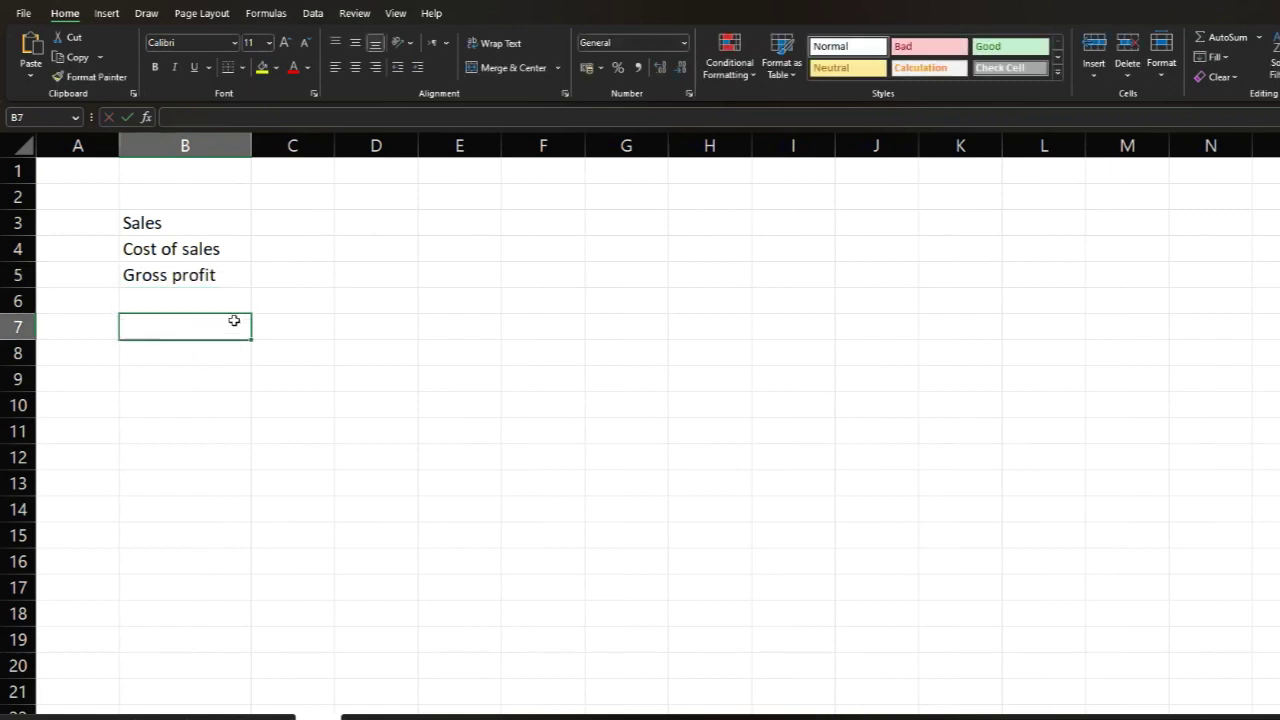
Enter 1000 for Sales in C3 and -500 for Cost of sales in C4, and total them in C5 with =SUM(C3:C4)
{"action": "left_click", "coordinate": [330, 220]}
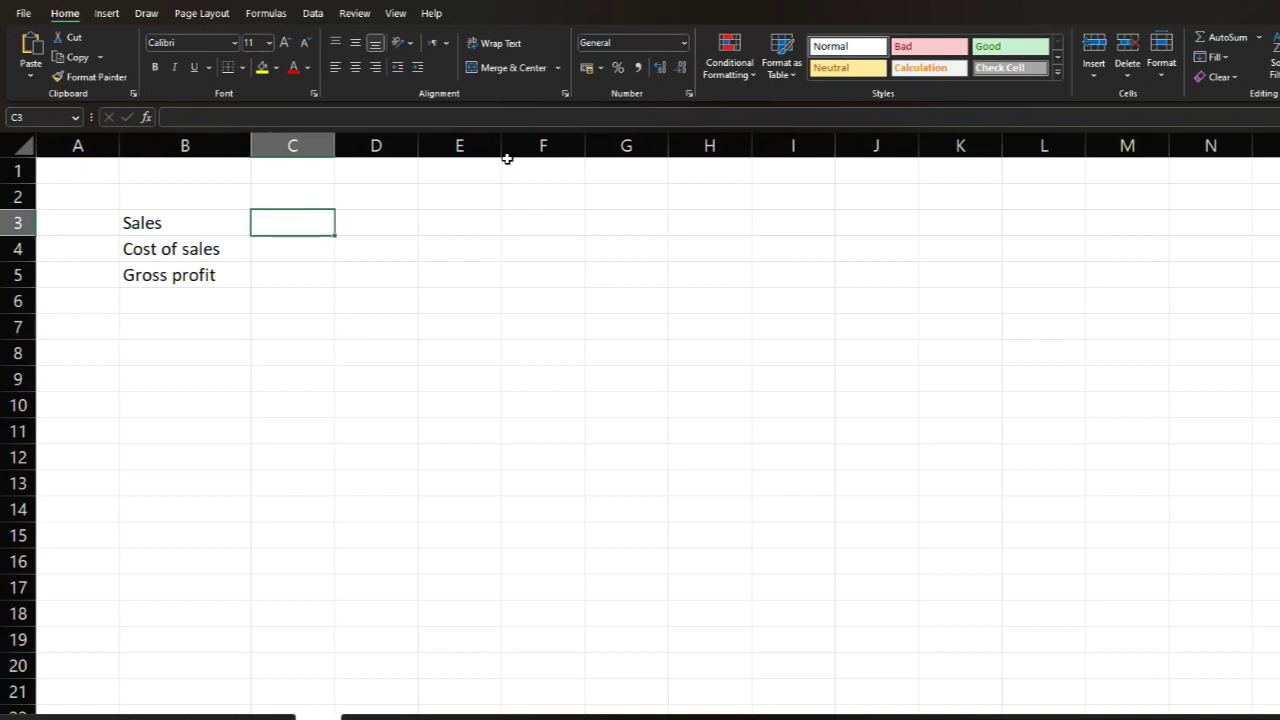
{"action": "type", "text": "1000"}
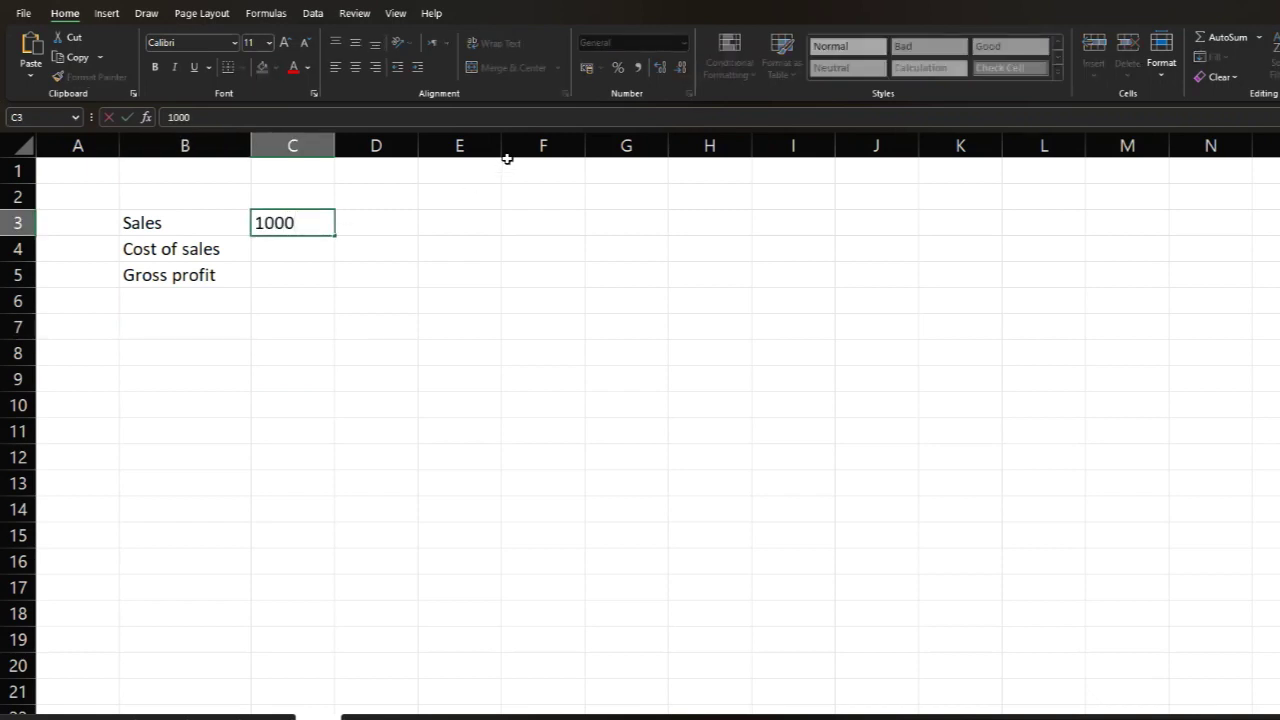
{"action": "key", "text": "Return"}
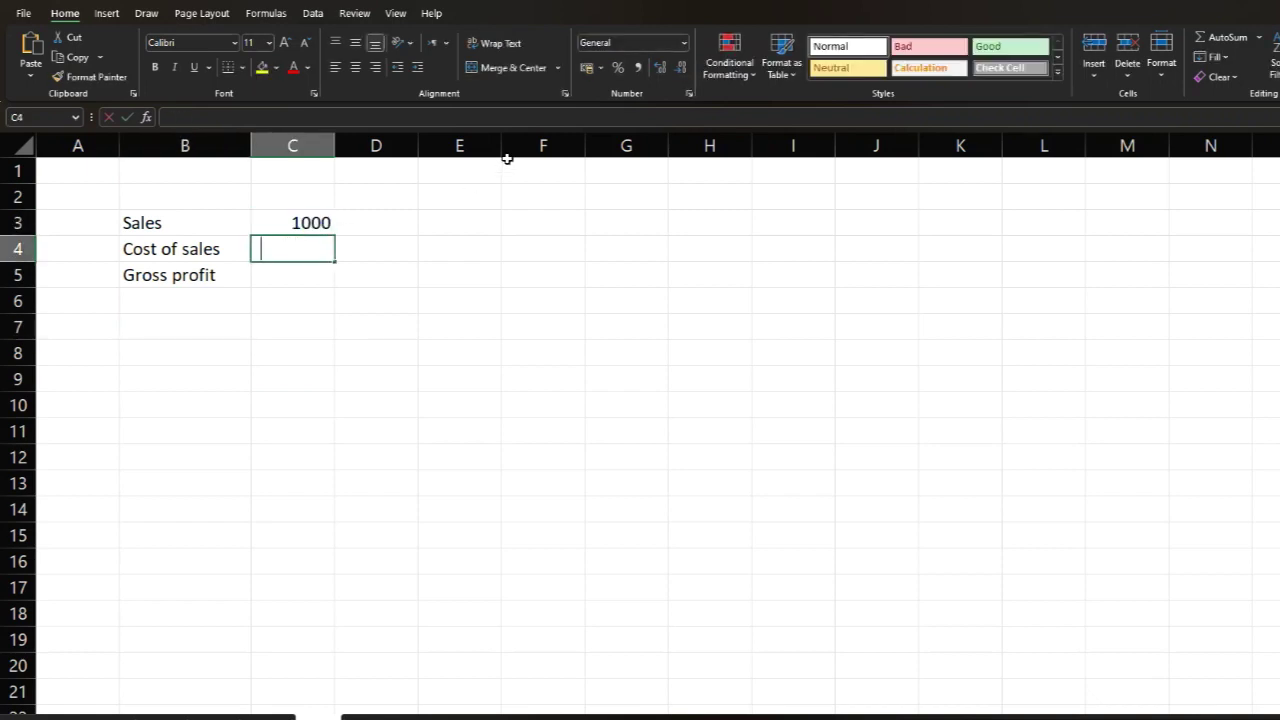
{"action": "type", "text": "-500"}
{"action": "key", "text": "Return"}
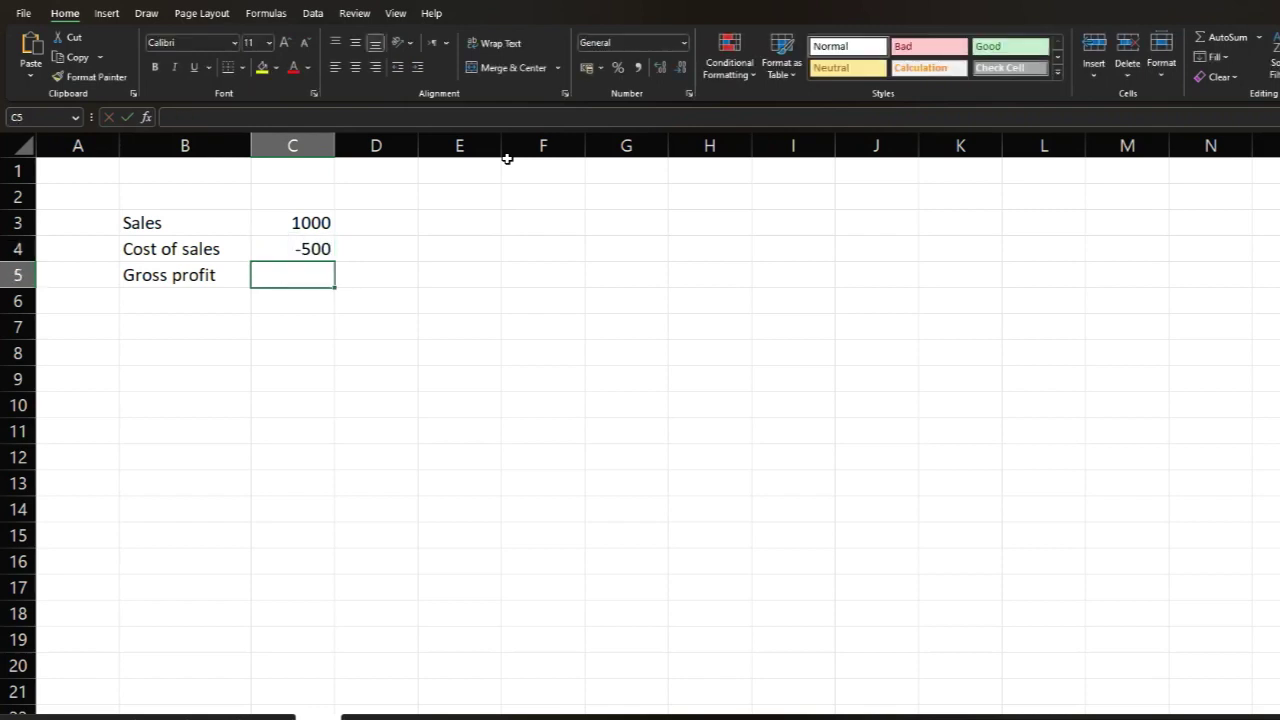
{"action": "left_click", "coordinate": [1224, 39]}
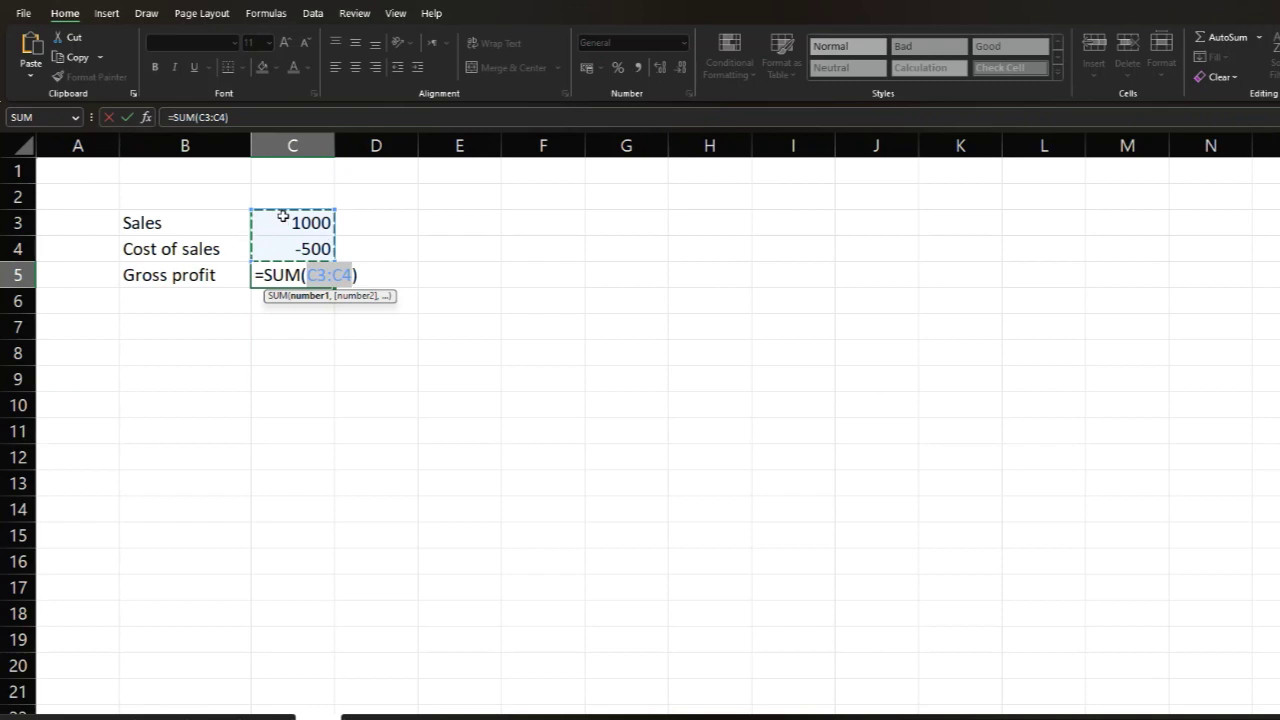
{"action": "key", "text": "Return"}
Format the Gross profit row B5:C5 with a yellow fill and bold text
{"action": "left_click_drag", "start_coordinate": [155, 276], "coordinate": [293, 268]}
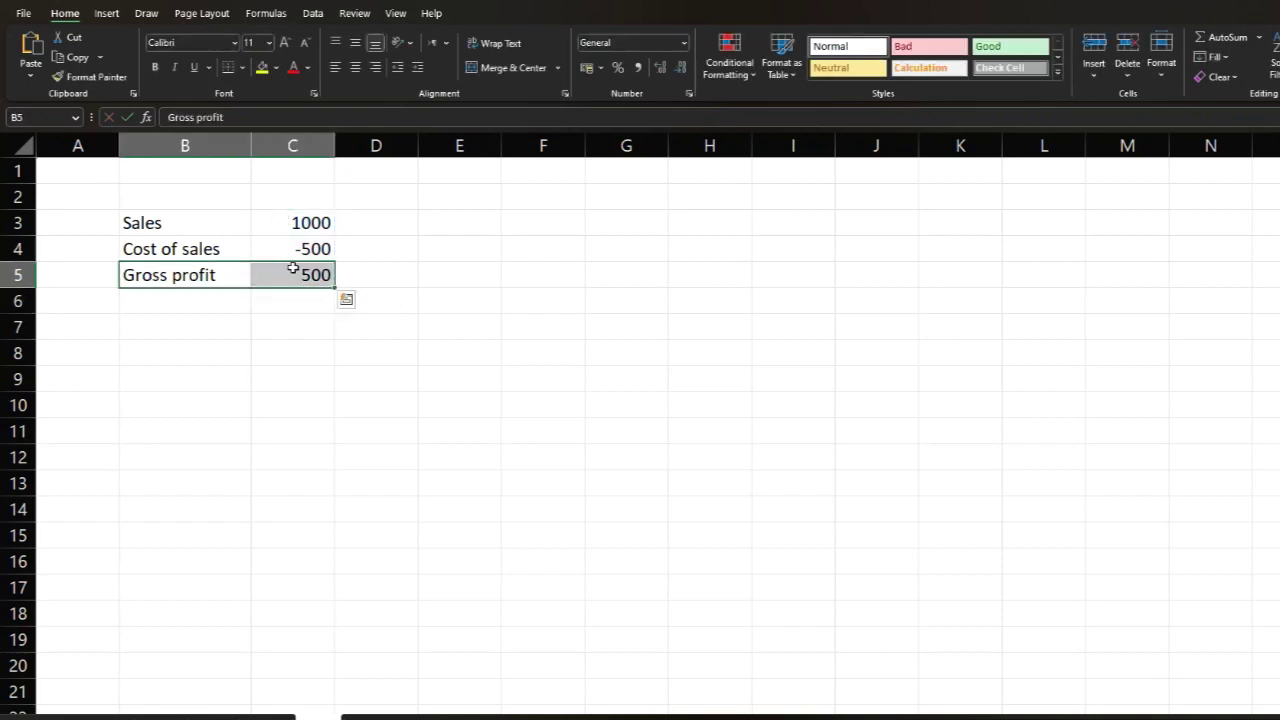
{"action": "left_click", "coordinate": [262, 67]}
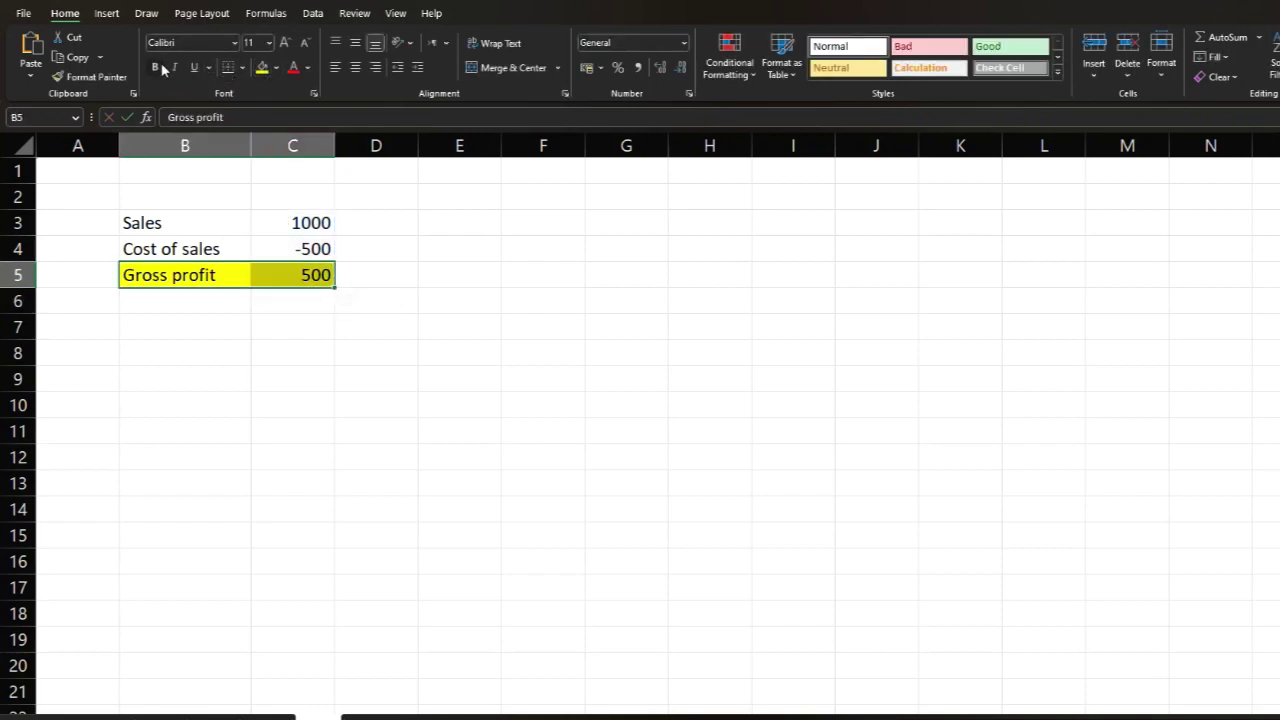
{"action": "left_click", "coordinate": [156, 67]}
Apply a Top and Thick Bottom Border to the gross profit value in C5
{"action": "left_click", "coordinate": [301, 250]}
{"action": "left_click", "coordinate": [322, 276]}
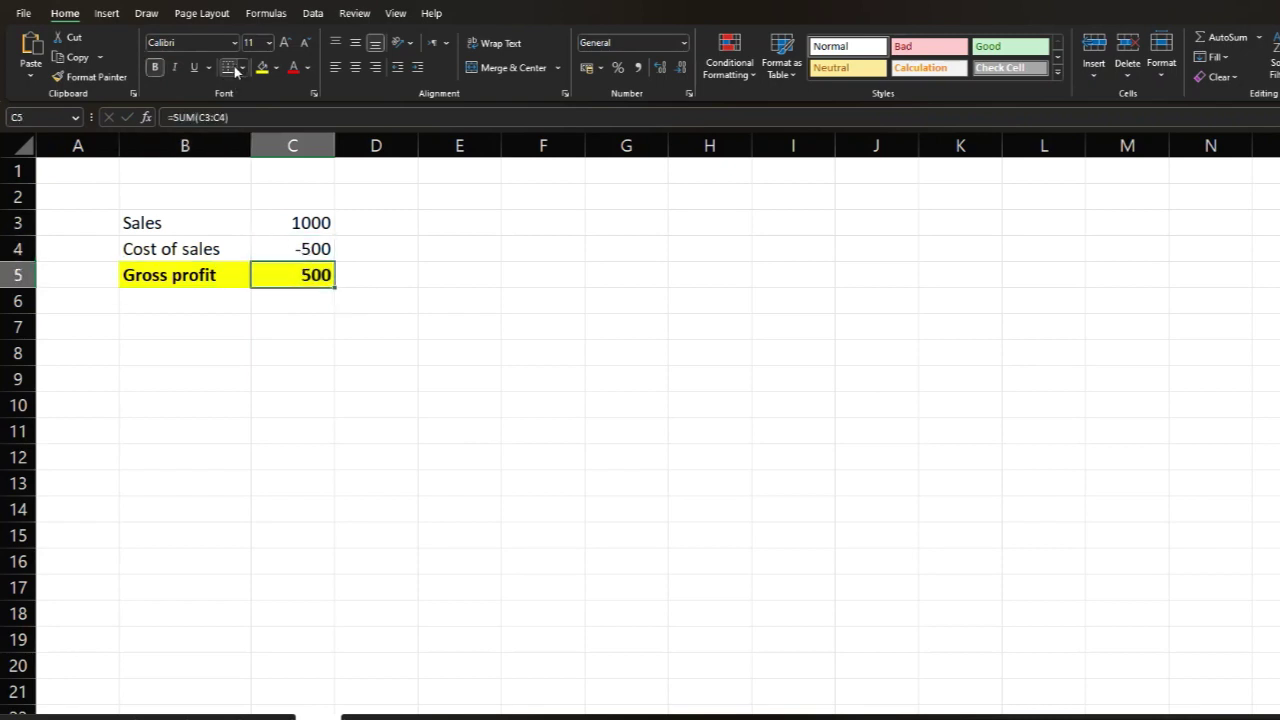
{"action": "left_click", "coordinate": [241, 68]}
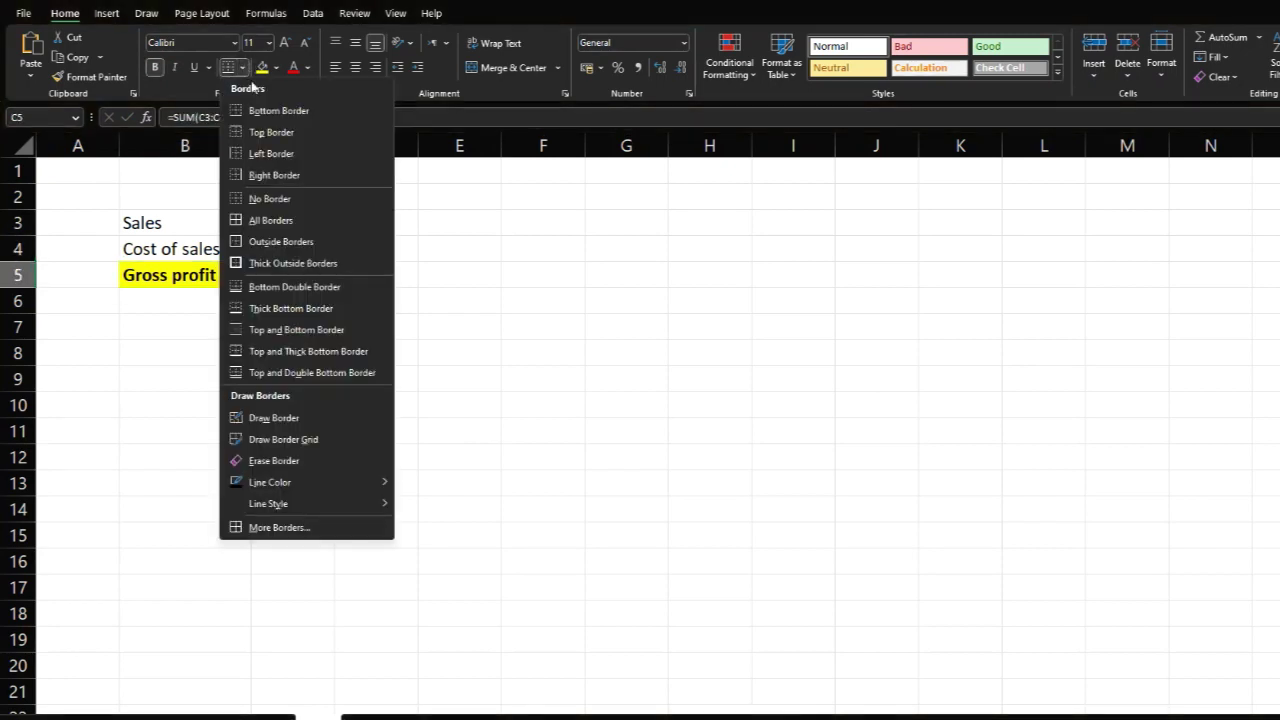
{"action": "left_click", "coordinate": [239, 351]}
{"action": "left_click", "coordinate": [459, 327]}
Review the typed-in Sales and Cost of sales values in C3 and C4 and the formula in C5
{"action": "left_click", "coordinate": [311, 223]}
{"action": "left_click", "coordinate": [306, 249]}
{"action": "left_click", "coordinate": [313, 223]}
{"action": "left_click", "coordinate": [293, 252]}
{"action": "left_click", "coordinate": [295, 226]}
{"action": "left_click", "coordinate": [296, 255]}
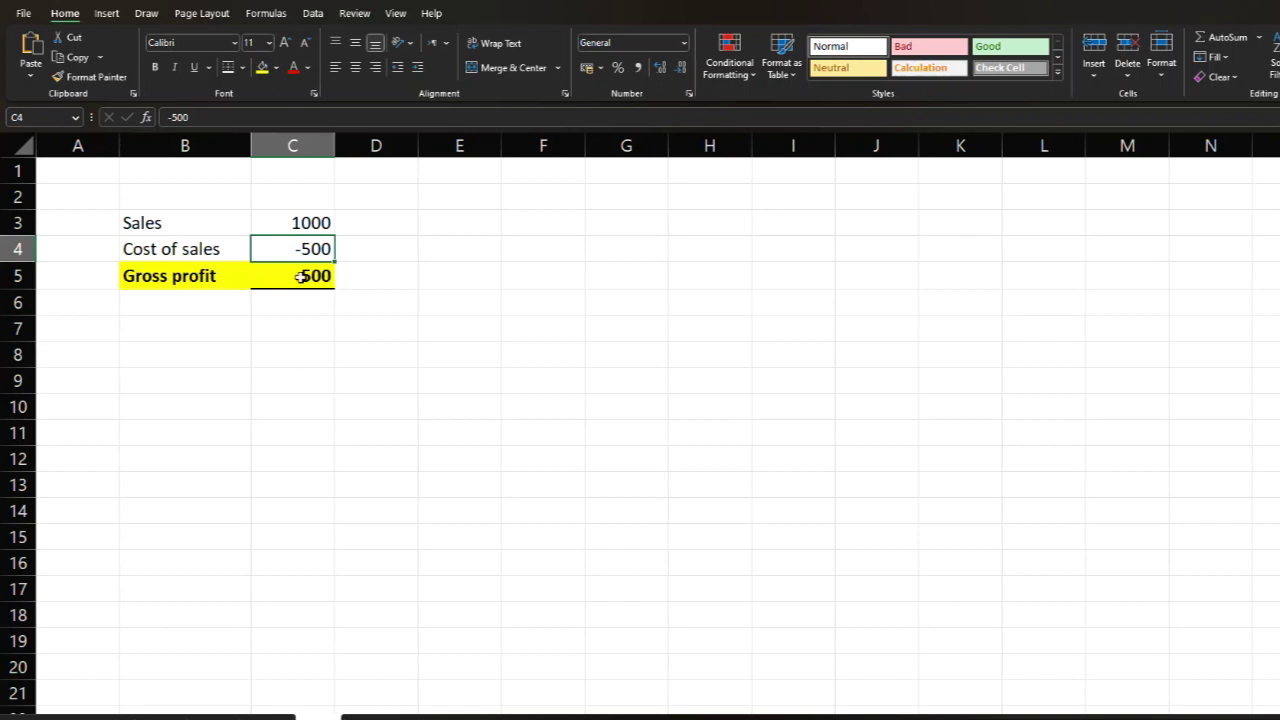
{"action": "left_click", "coordinate": [300, 277]}
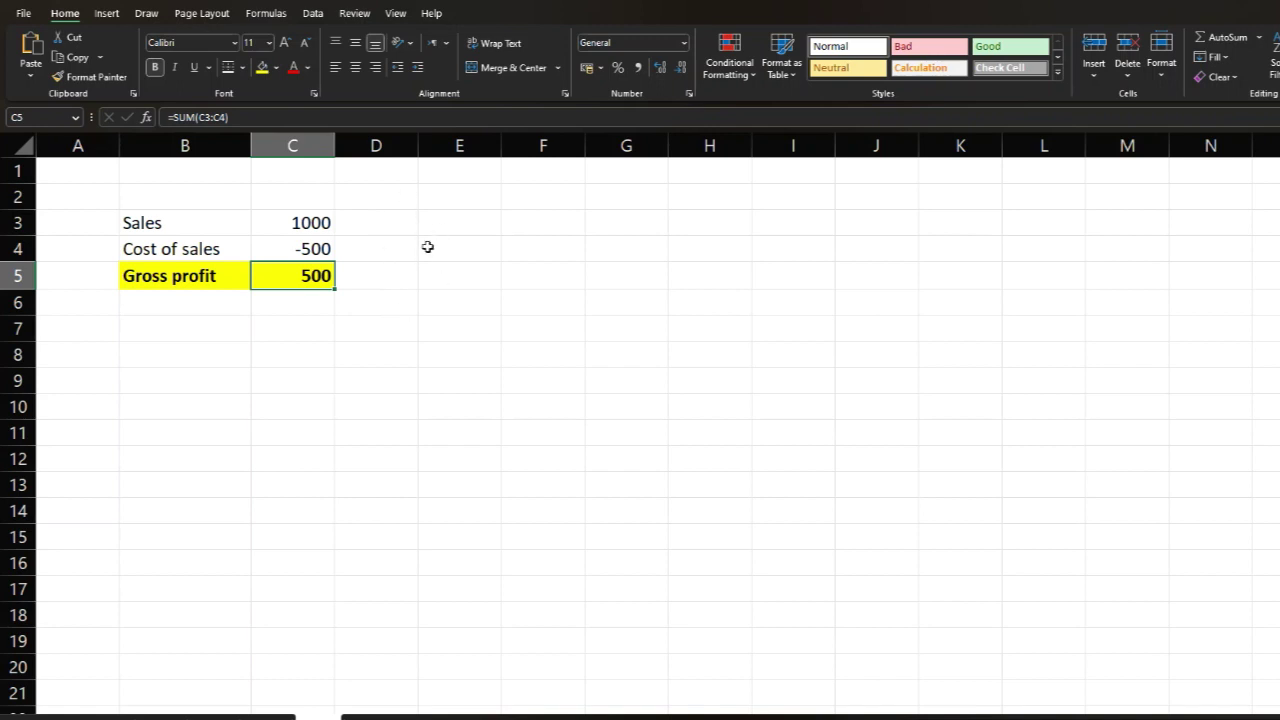
{"action": "left_click", "coordinate": [313, 223]}
{"action": "left_click", "coordinate": [301, 254]}
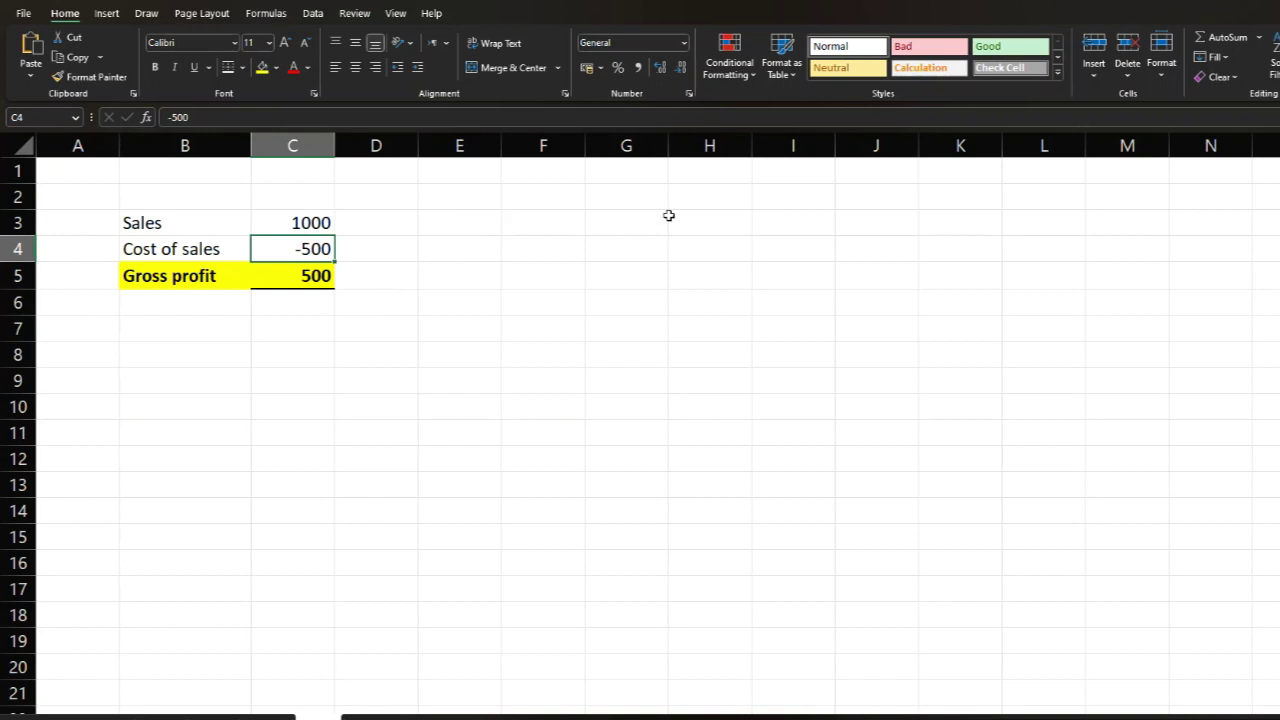
Start a list of percentage options in column G with 3%, 5% and 10% in G3:G5
{"action": "left_click", "coordinate": [645, 220]}
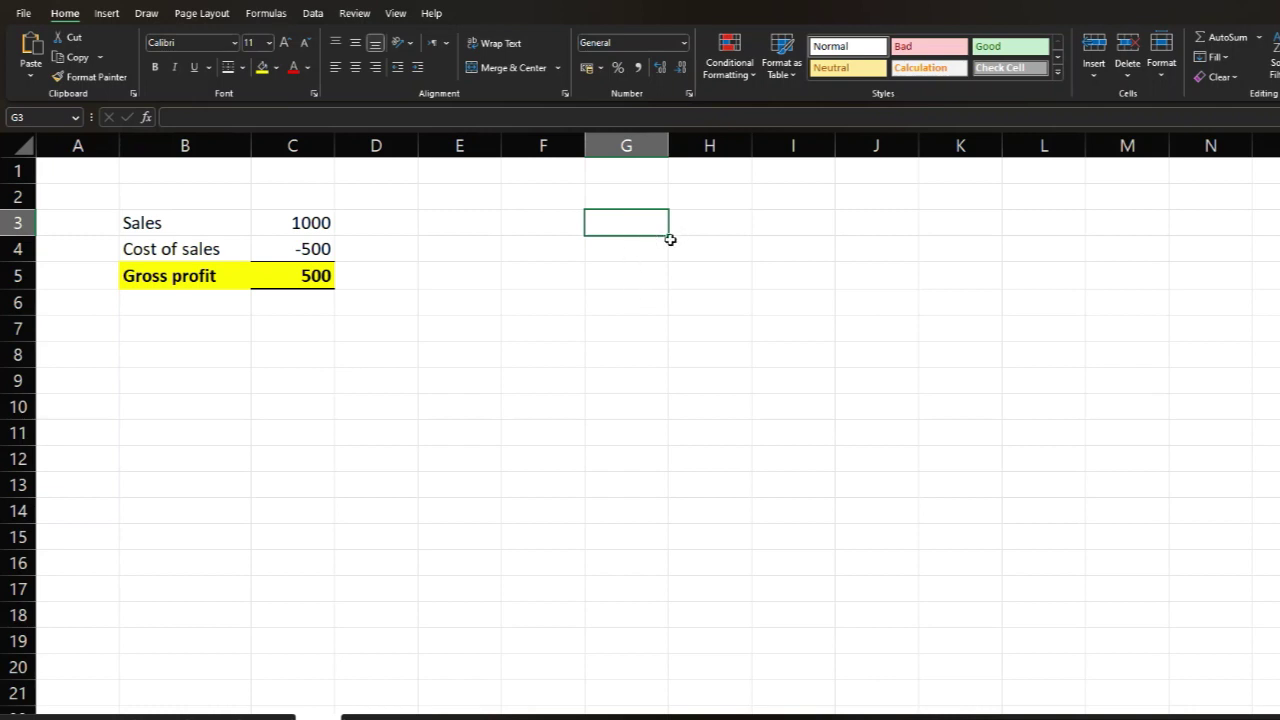
{"action": "type", "text": "3%"}
{"action": "key", "text": "Return"}
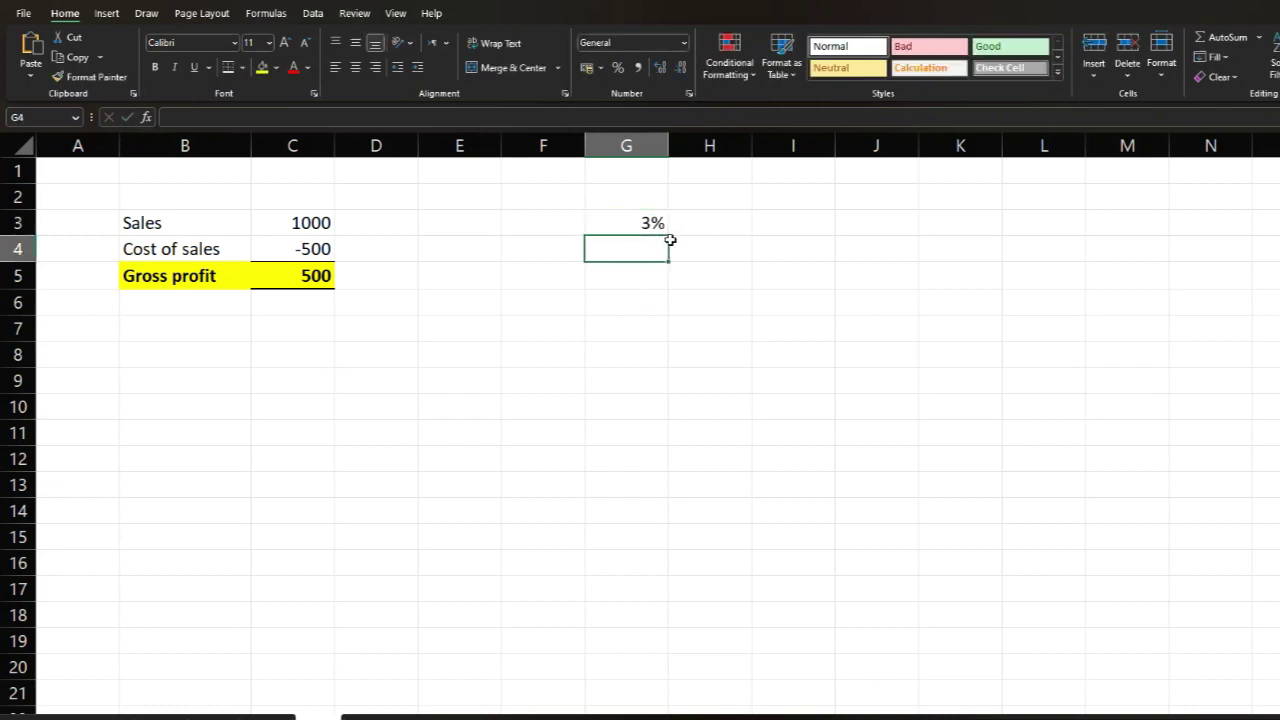
{"action": "type", "text": "5%"}
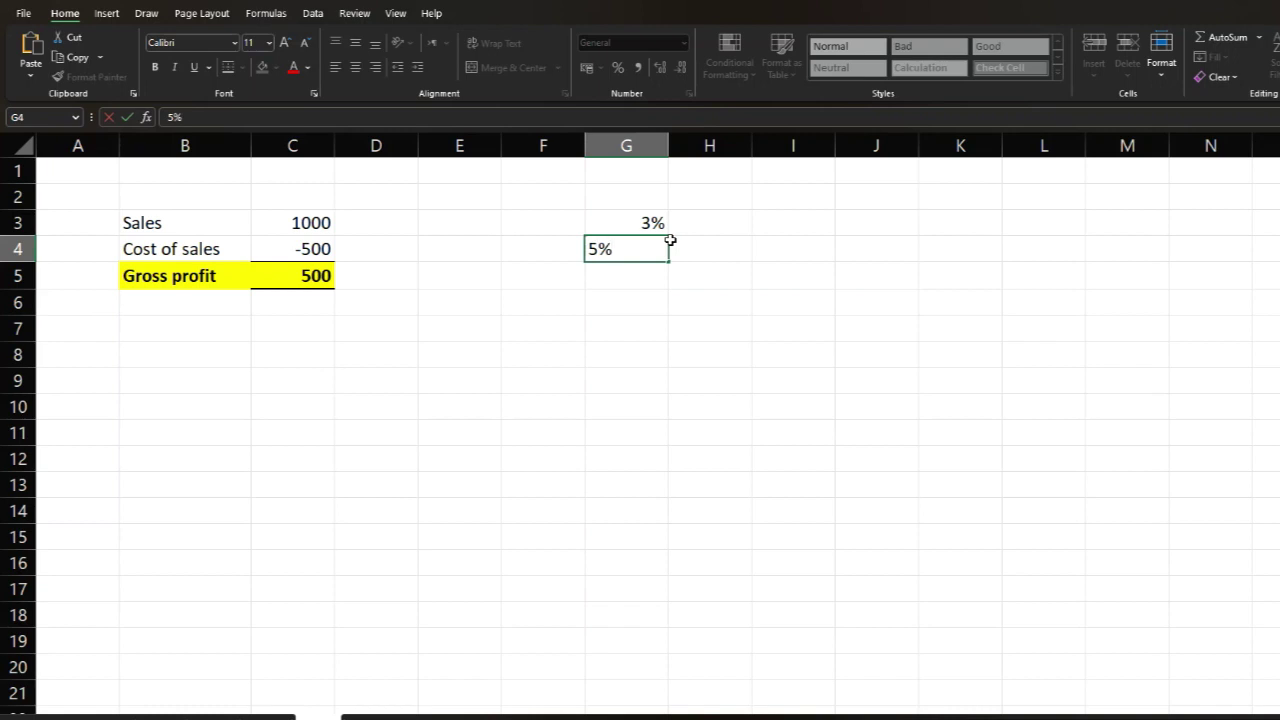
{"action": "key", "text": "Return"}
{"action": "type", "text": "10%"}
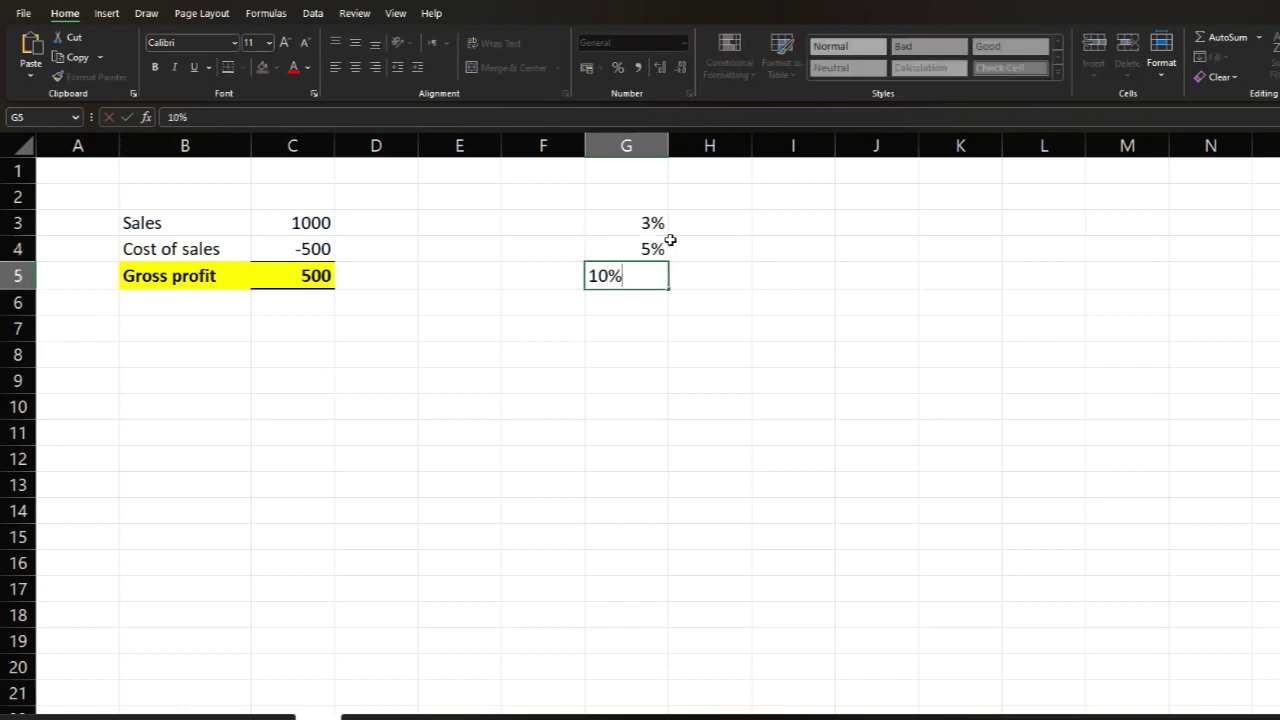
{"action": "key", "text": "Return"}
Add 0% to the percentage list in G6, correcting the mistyped entry
{"action": "type", "text": "0"}
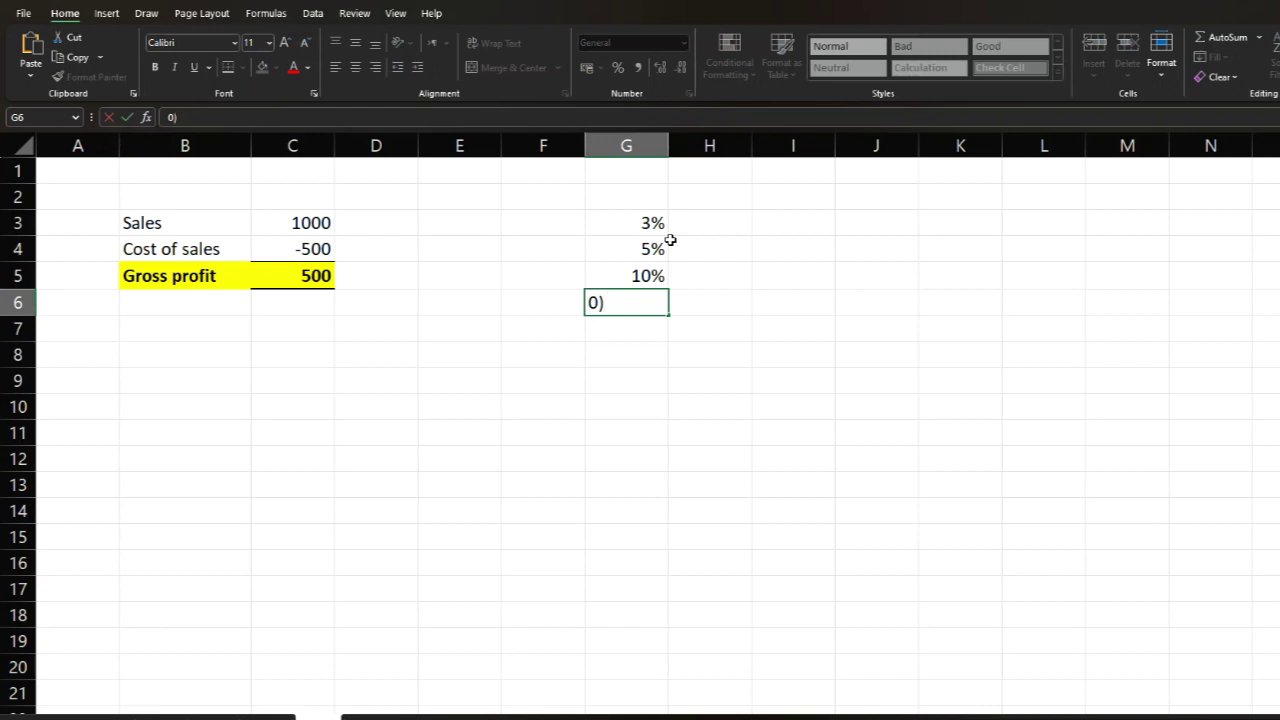
{"action": "key", "text": "Return"}
{"action": "key", "text": "Up"}
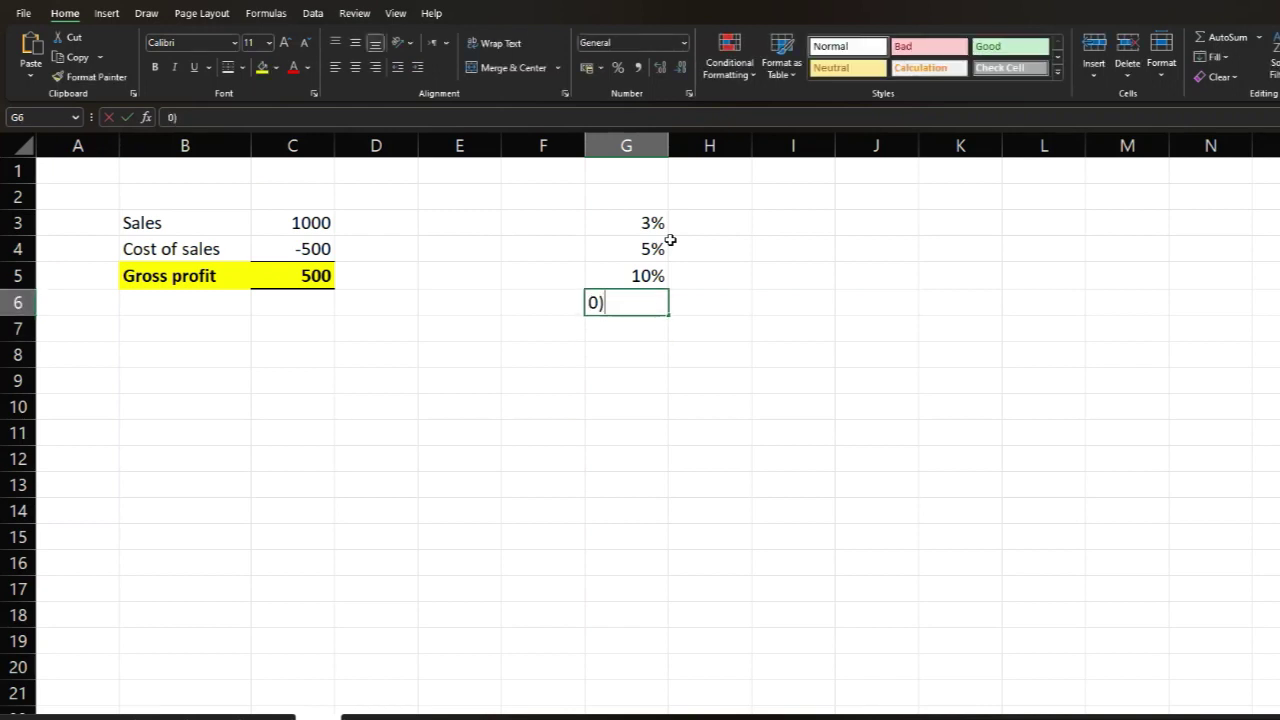
{"action": "type", "text": "0%"}
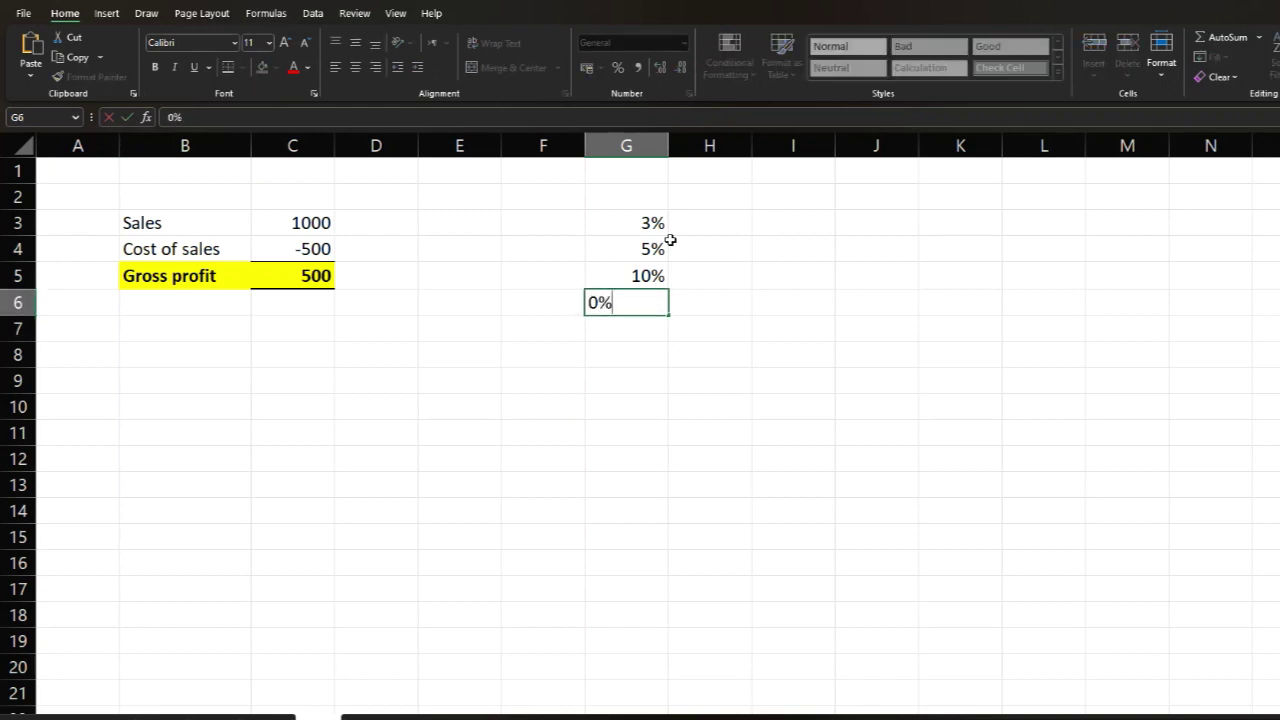
{"action": "key", "text": "Return"}
Extend the percentage list with -3%, -5% and -10% in G7:G9
{"action": "type", "text": "-3%"}
{"action": "key", "text": "Return"}
{"action": "type", "text": "-5"}
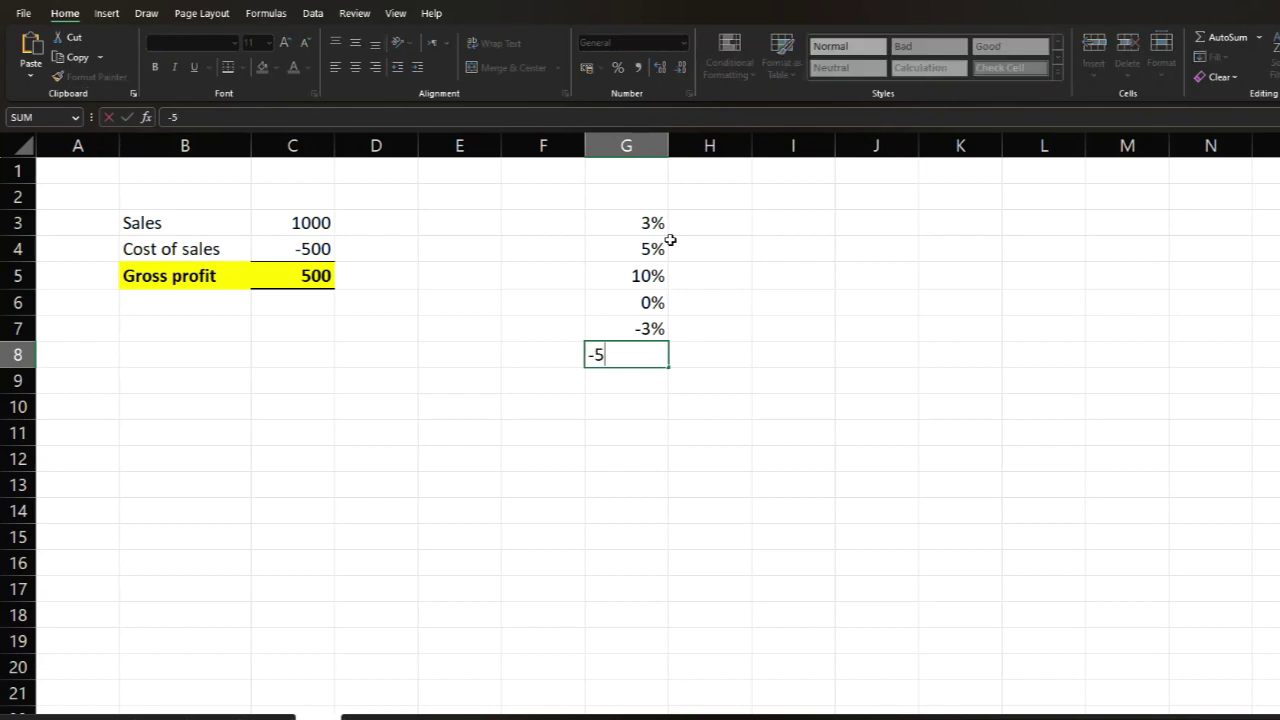
{"action": "type", "text": "%"}
{"action": "key", "text": "Return"}
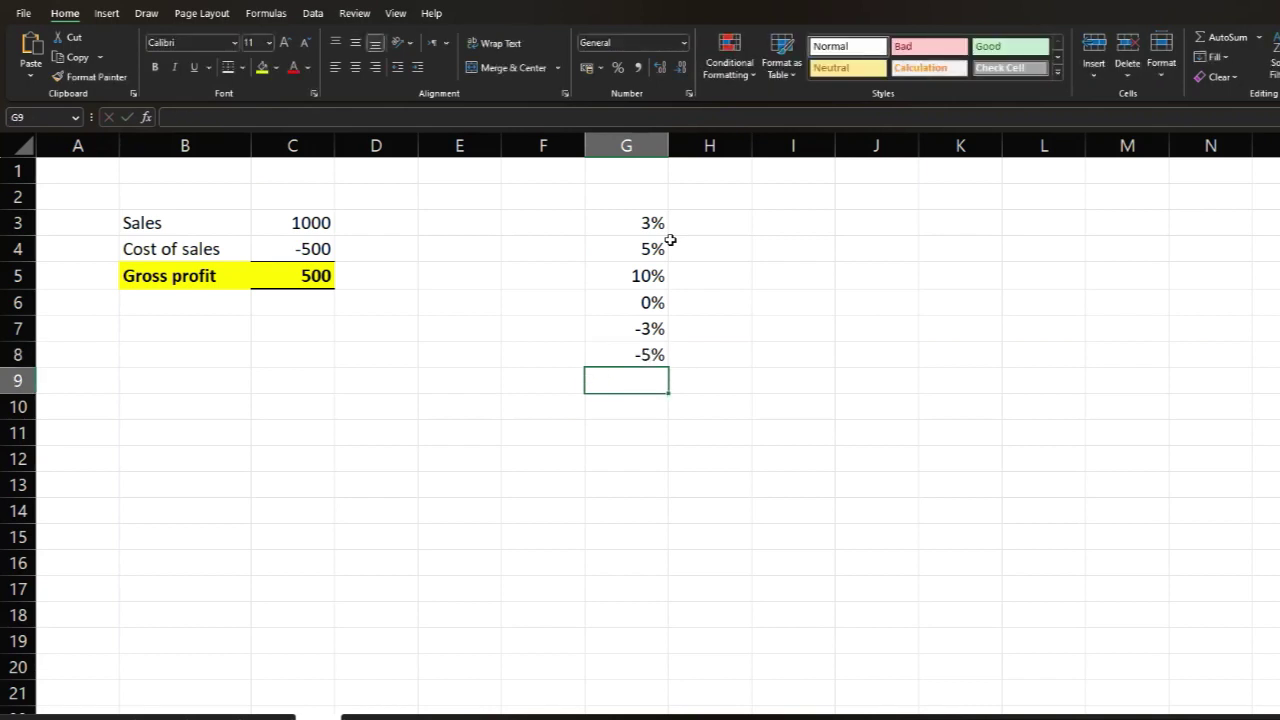
{"action": "type", "text": "-10%"}
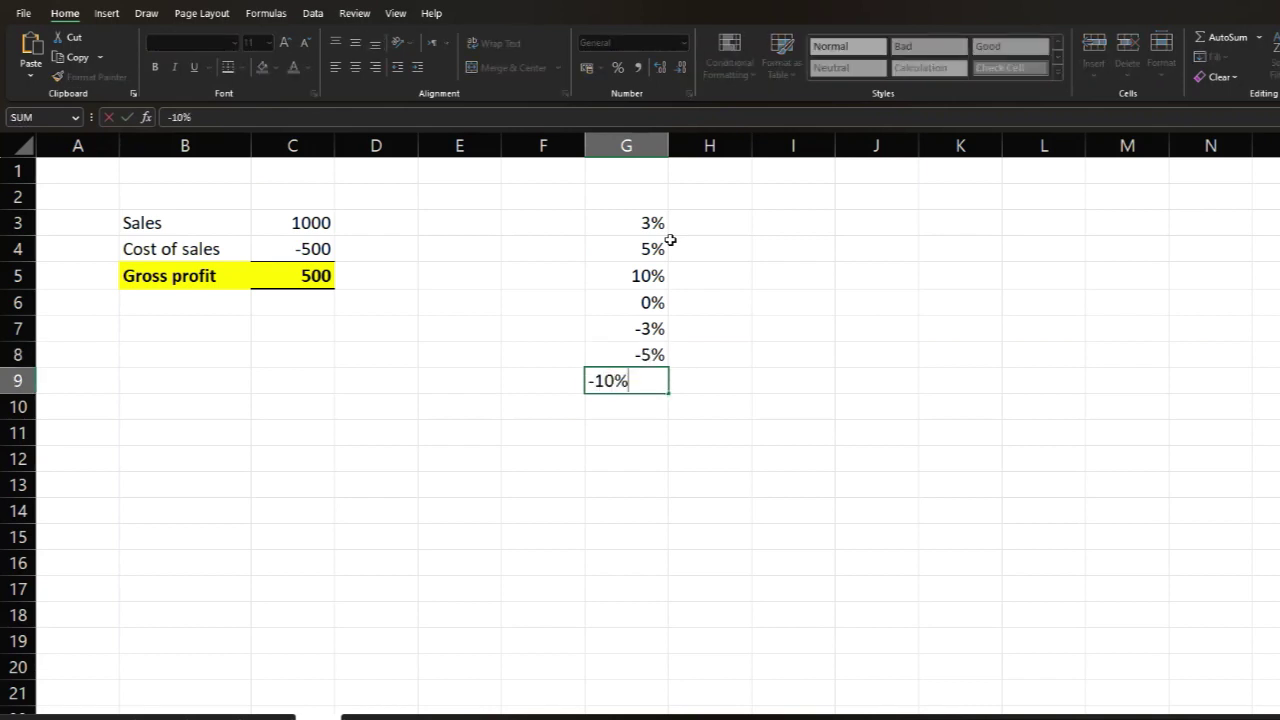
{"action": "key", "text": "Return"}
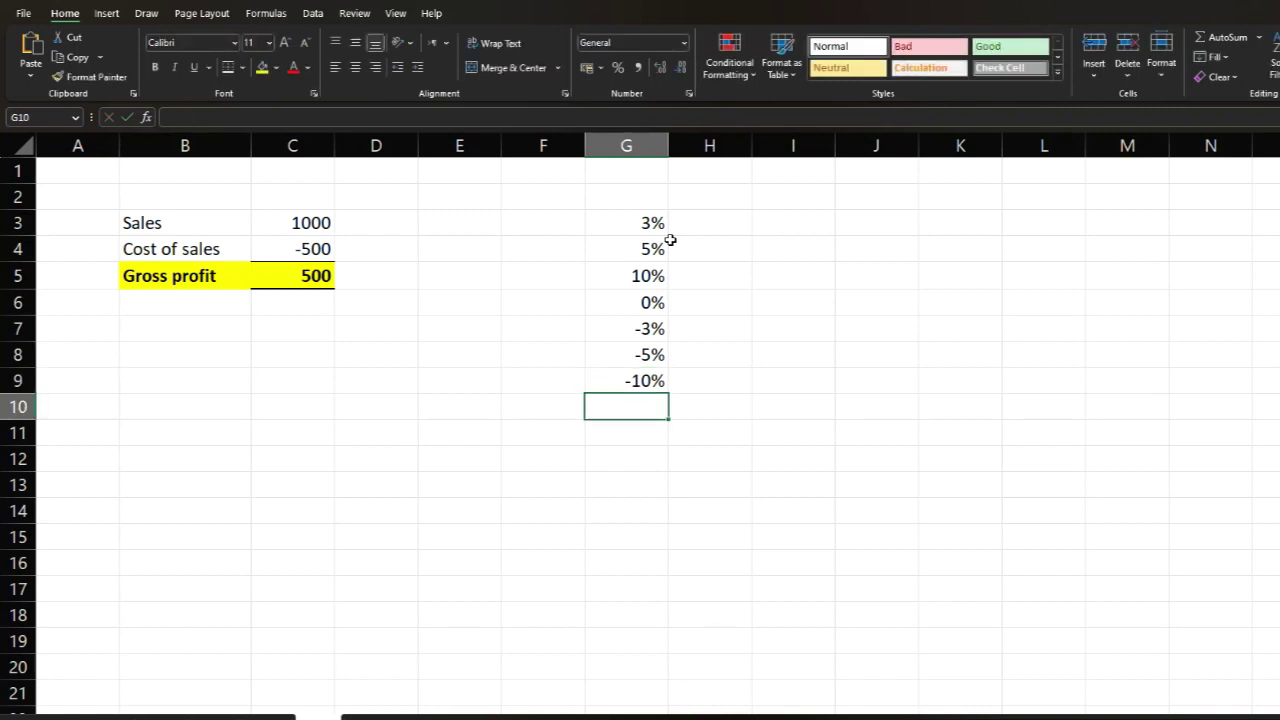
{"action": "left_click_drag", "start_coordinate": [639, 222], "coordinate": [631, 268]}
{"action": "left_click_drag", "start_coordinate": [631, 334], "coordinate": [630, 381]}
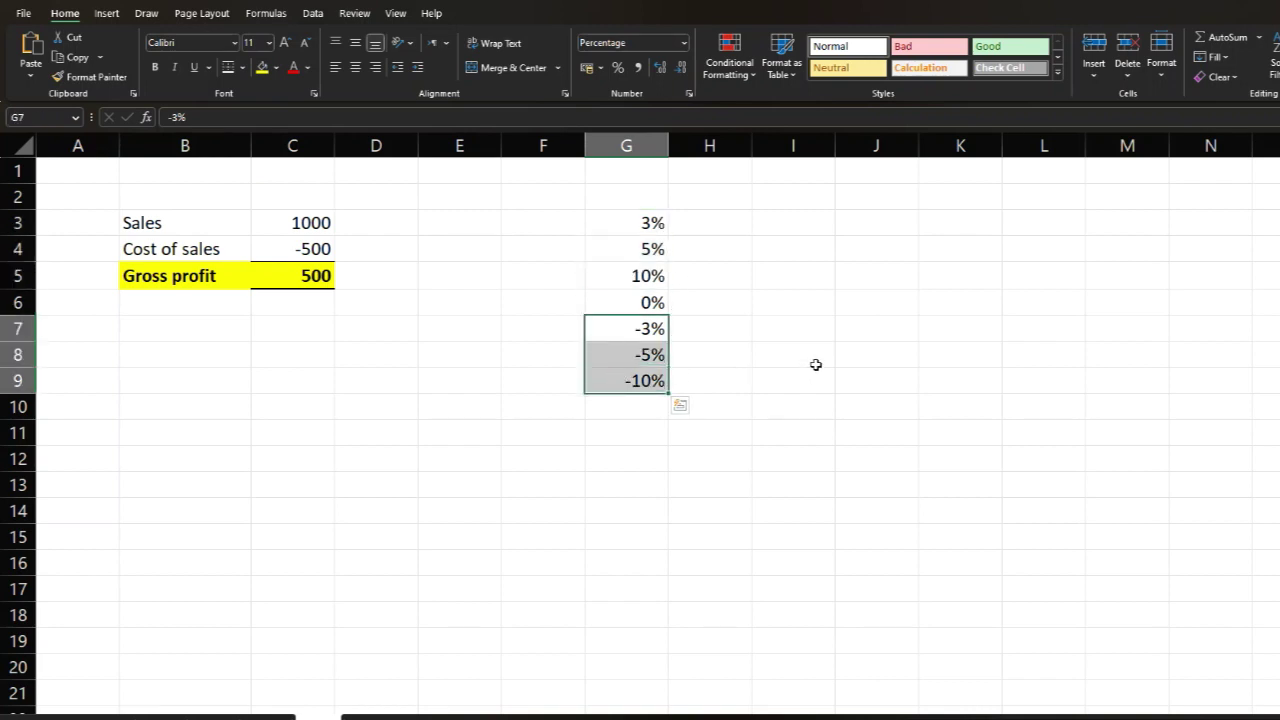
{"action": "left_click", "coordinate": [543, 406]}
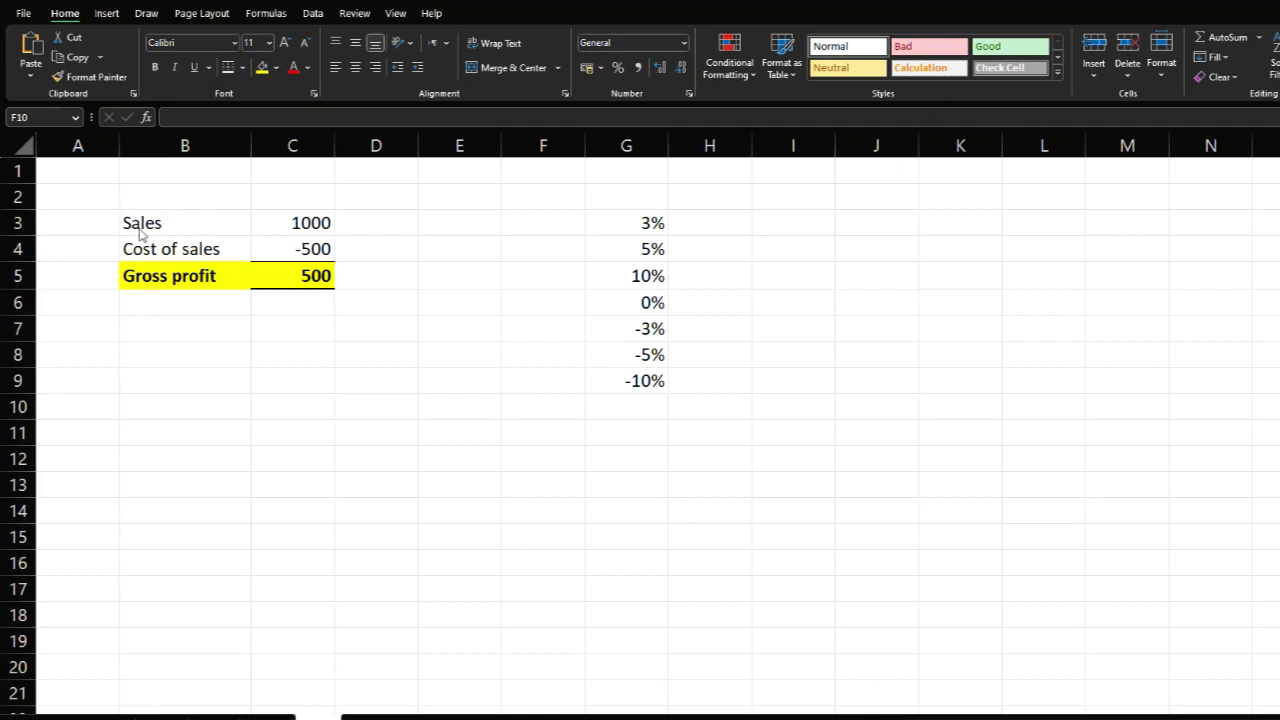
Insert a new blank column before column A
{"action": "right_click", "coordinate": [106, 151]}
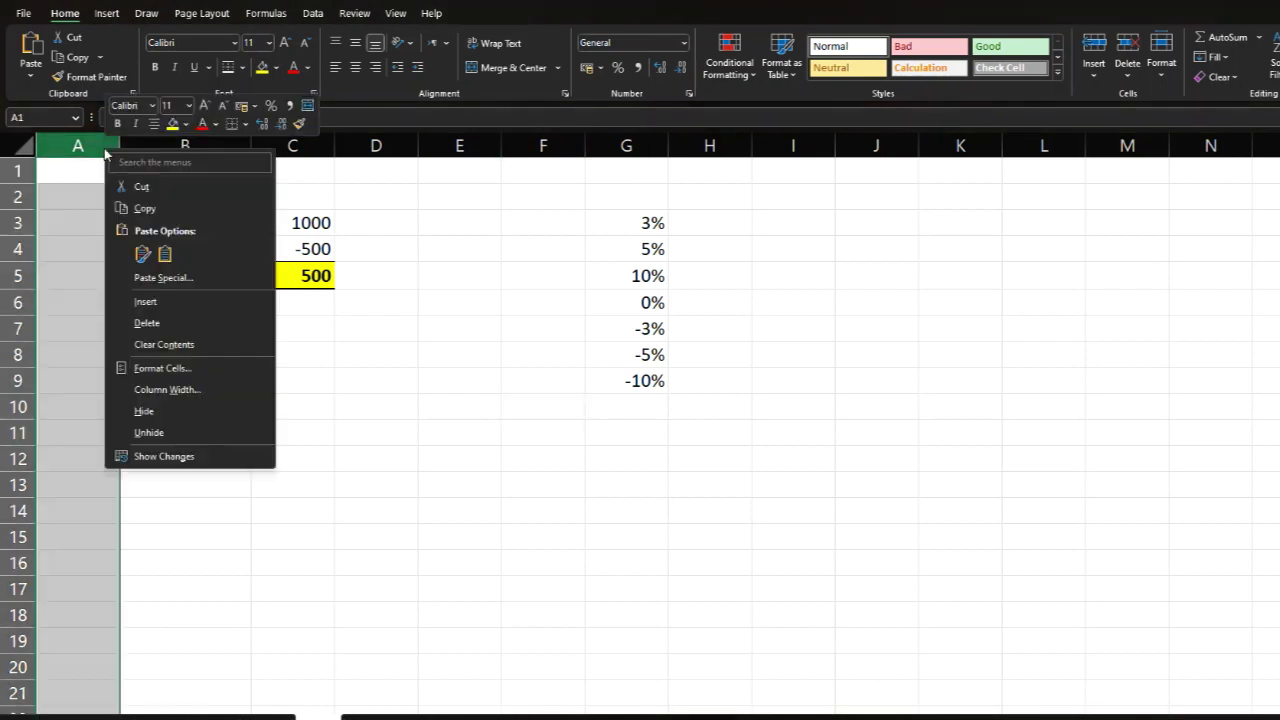
{"action": "left_click", "coordinate": [146, 301]}
{"action": "left_click", "coordinate": [371, 354]}
Add a List data validation to B3 beside Sales, using the percentages in H3:H9 as the source
{"action": "left_click", "coordinate": [153, 223]}
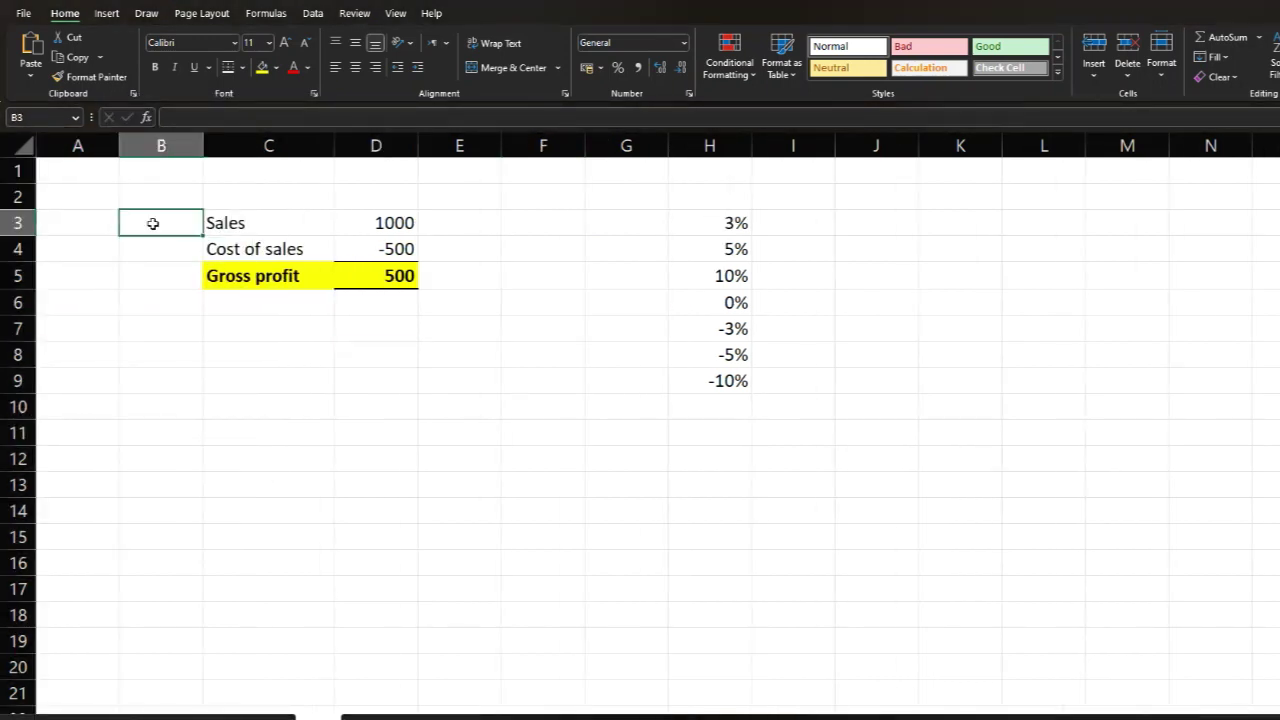
{"action": "left_click", "coordinate": [313, 13]}
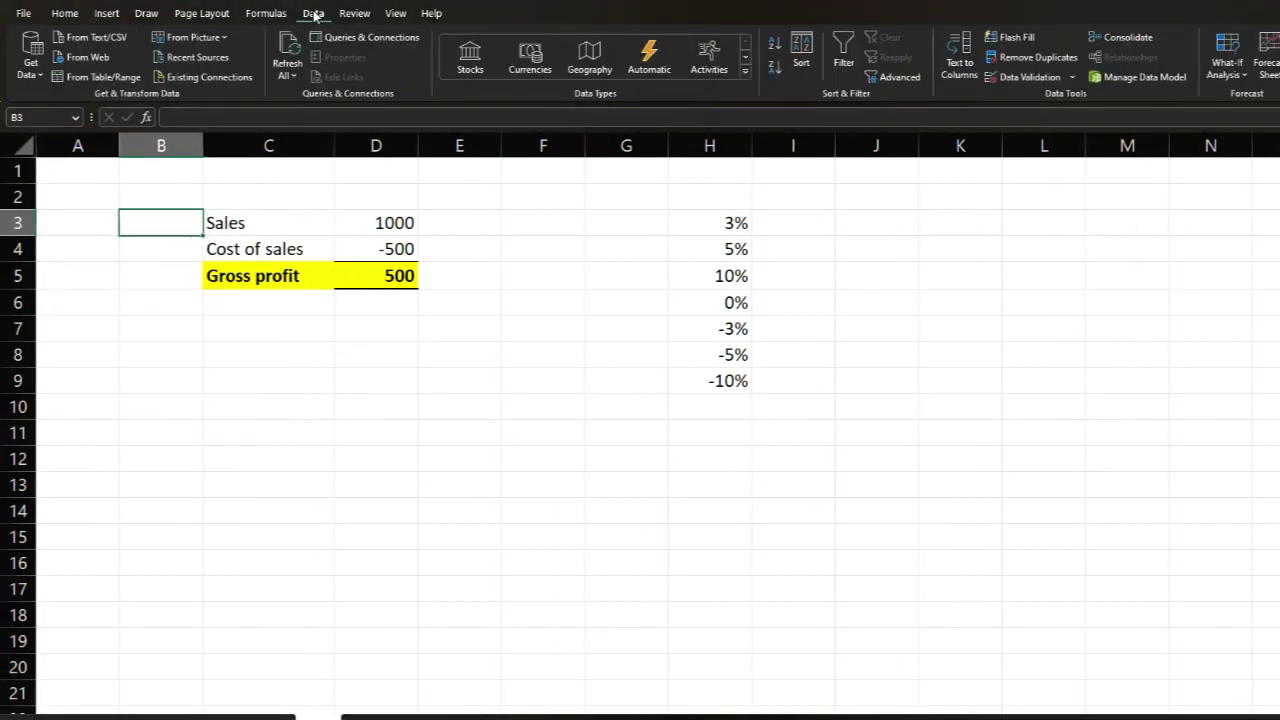
{"action": "left_click", "coordinate": [1022, 77]}
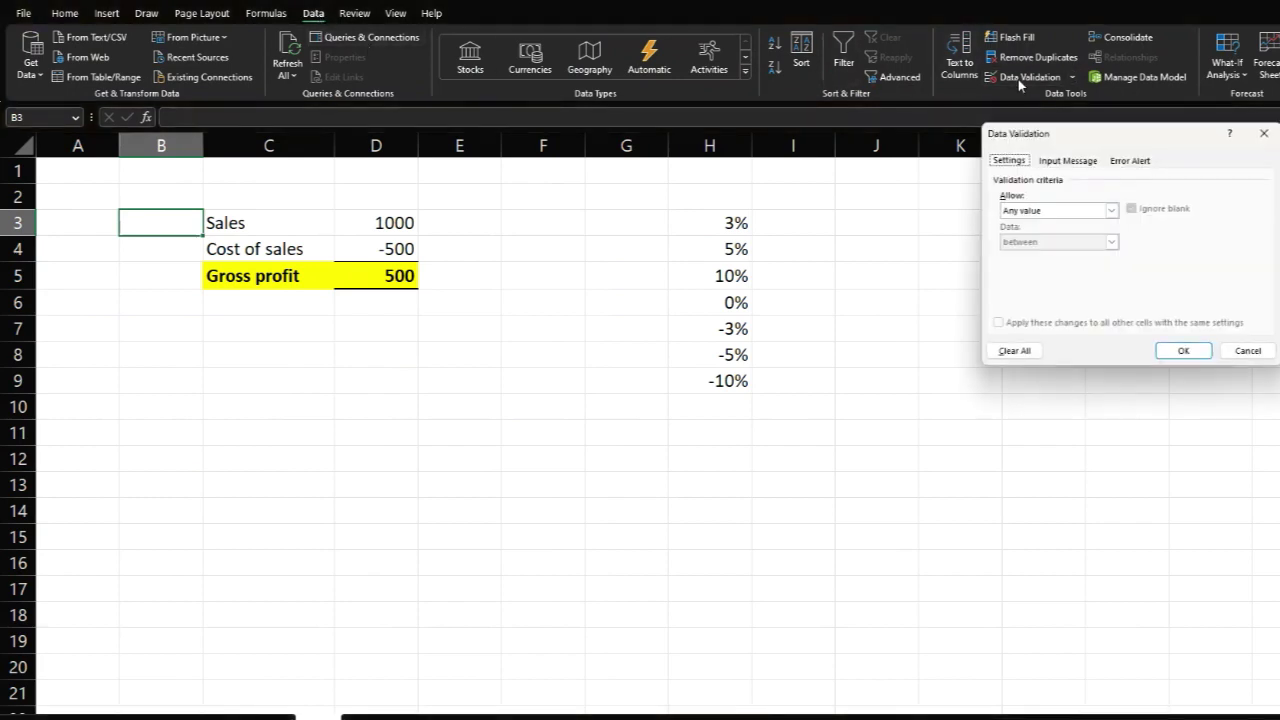
{"action": "left_click", "coordinate": [1112, 211]}
{"action": "left_click", "coordinate": [1020, 255]}
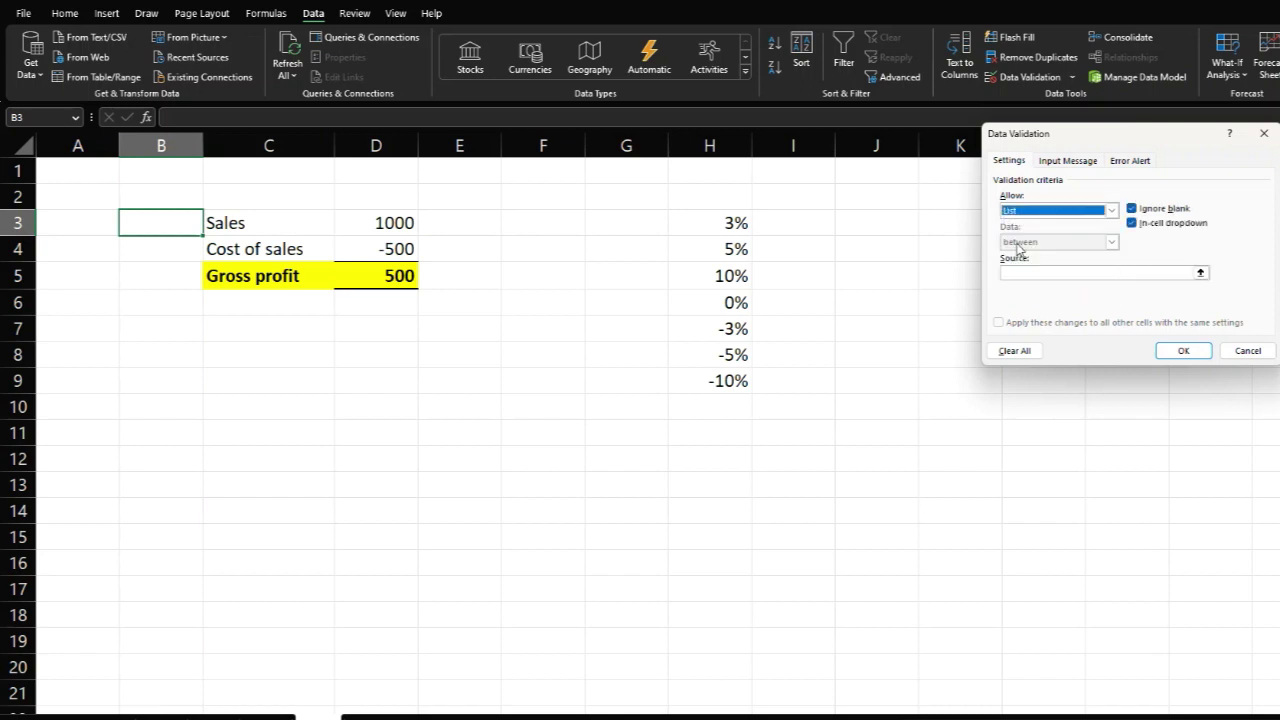
{"action": "left_click", "coordinate": [1201, 273]}
{"action": "left_click_drag", "start_coordinate": [728, 222], "coordinate": [698, 378]}
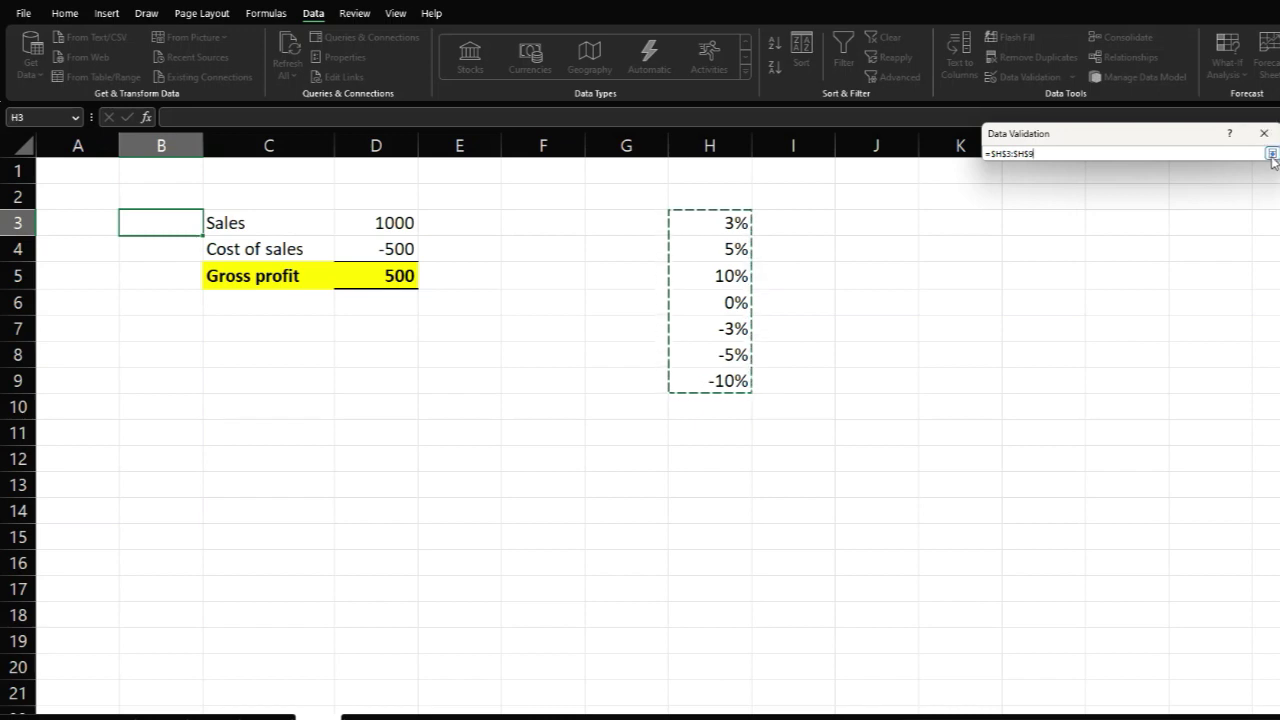
{"action": "left_click", "coordinate": [1271, 154]}
{"action": "left_click", "coordinate": [1178, 352]}
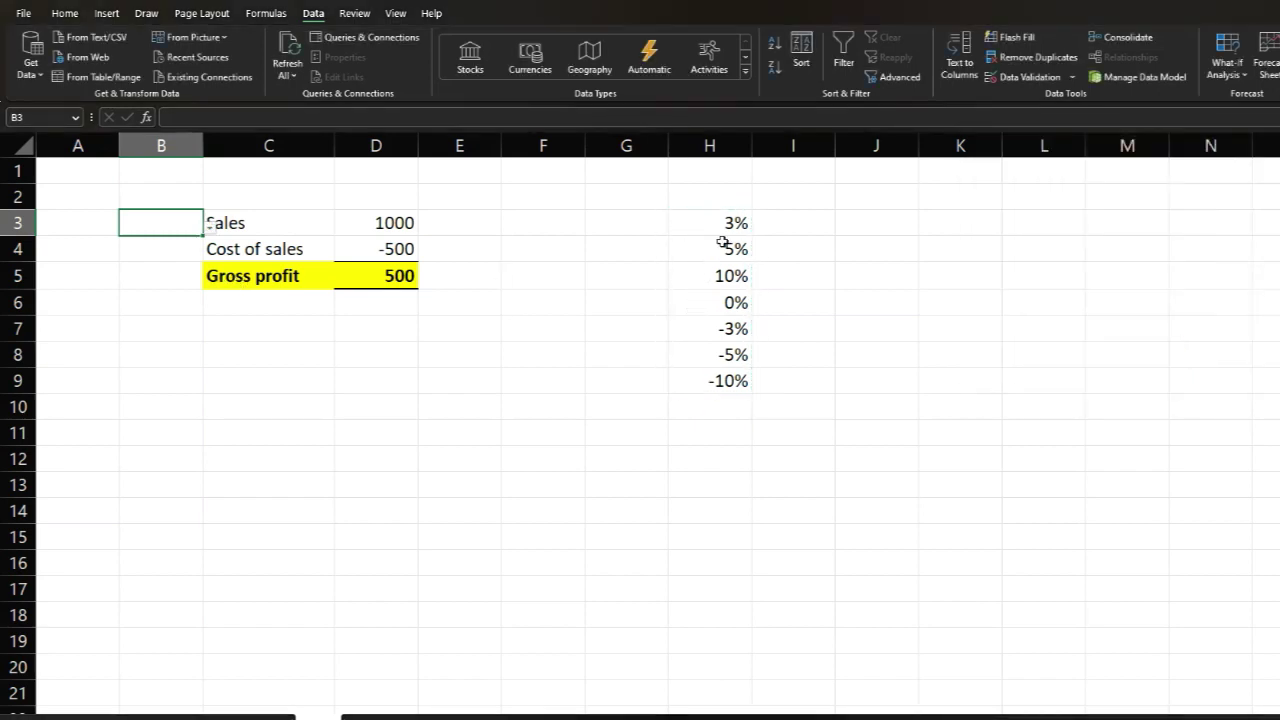
Try the new drop-down list in B3 by choosing 3%
{"action": "left_click", "coordinate": [210, 232]}
{"action": "left_click", "coordinate": [208, 228]}
{"action": "left_click", "coordinate": [263, 226]}
{"action": "left_click", "coordinate": [150, 228]}
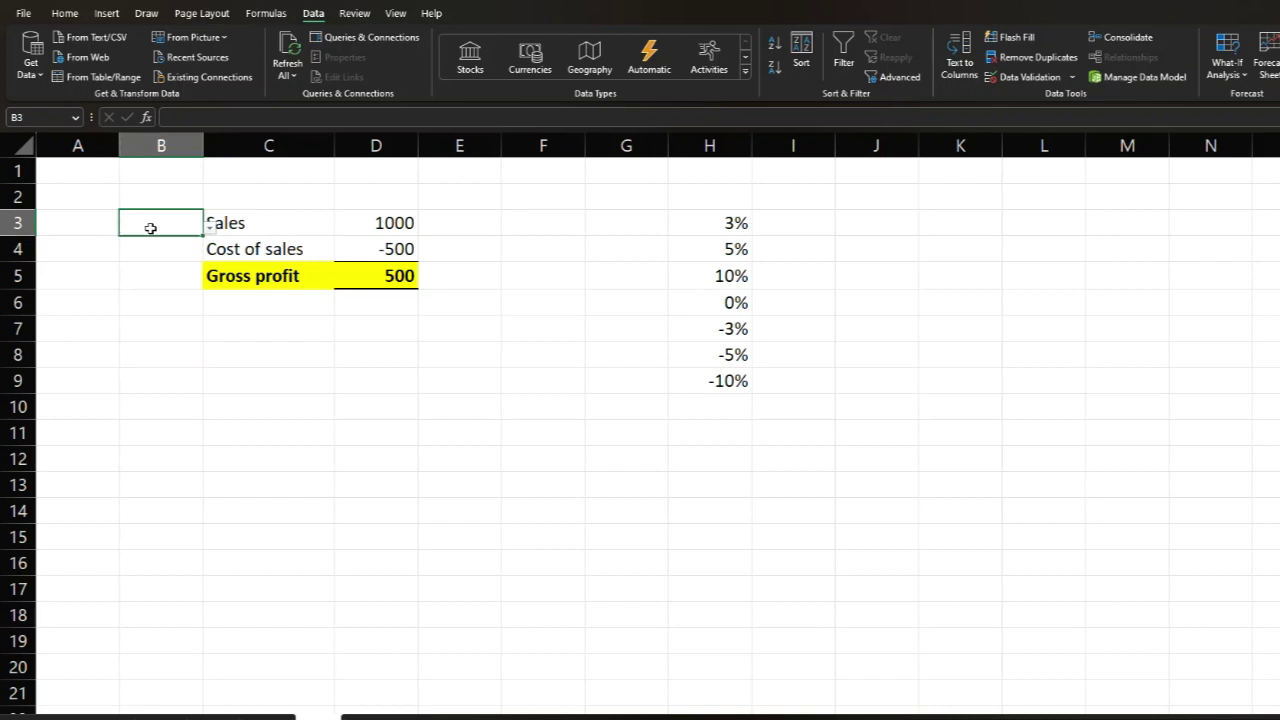
{"action": "left_click", "coordinate": [210, 232]}
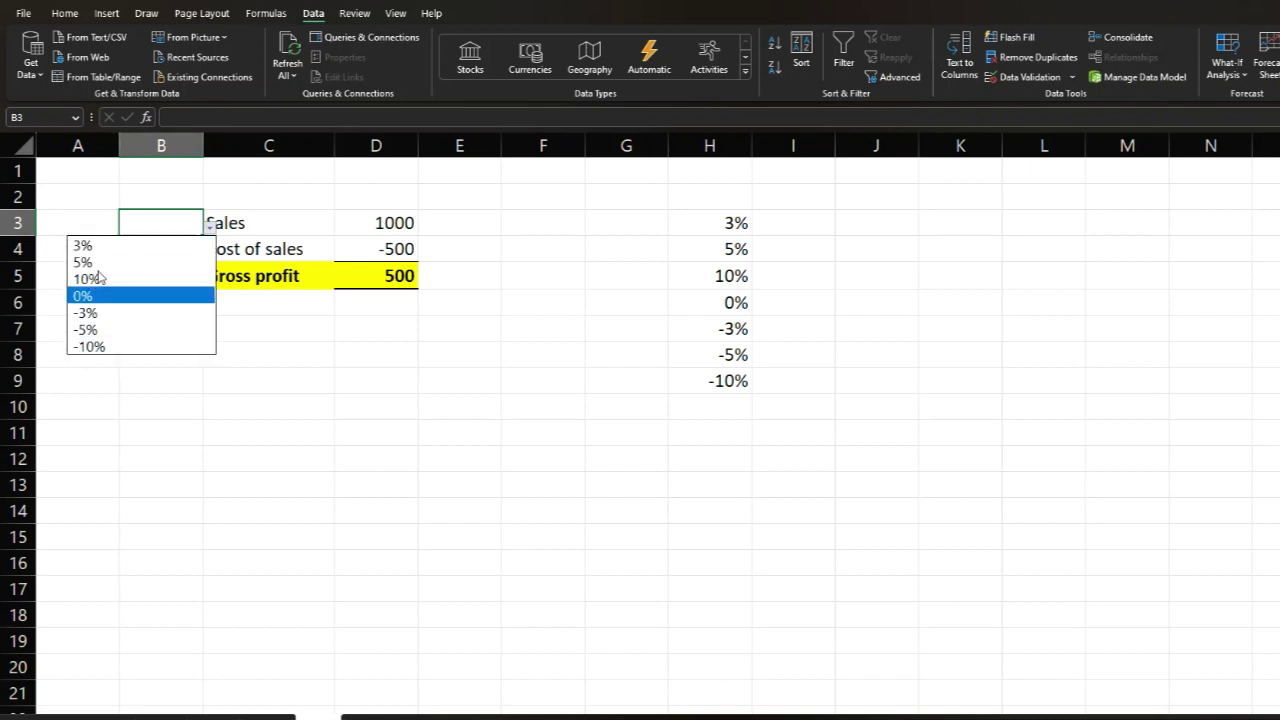
{"action": "left_click", "coordinate": [84, 245]}
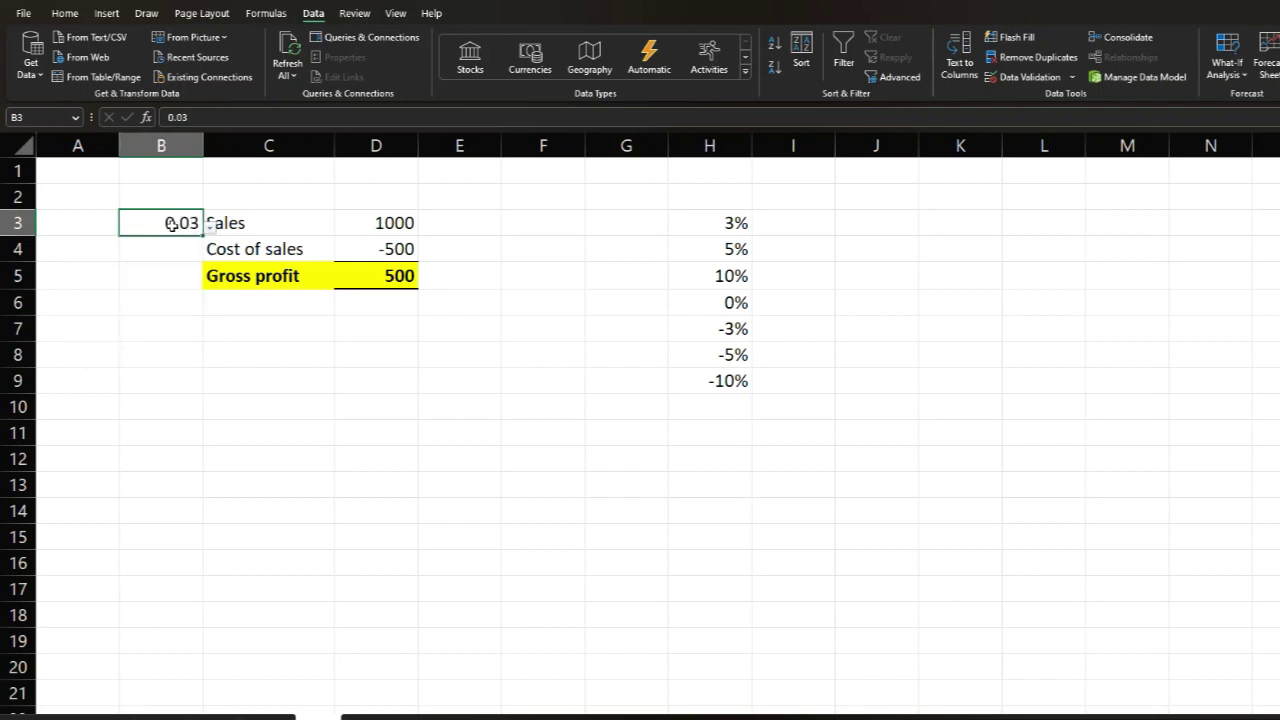
Format B3 with the Percentage number format and center its value
{"action": "left_click", "coordinate": [60, 13]}
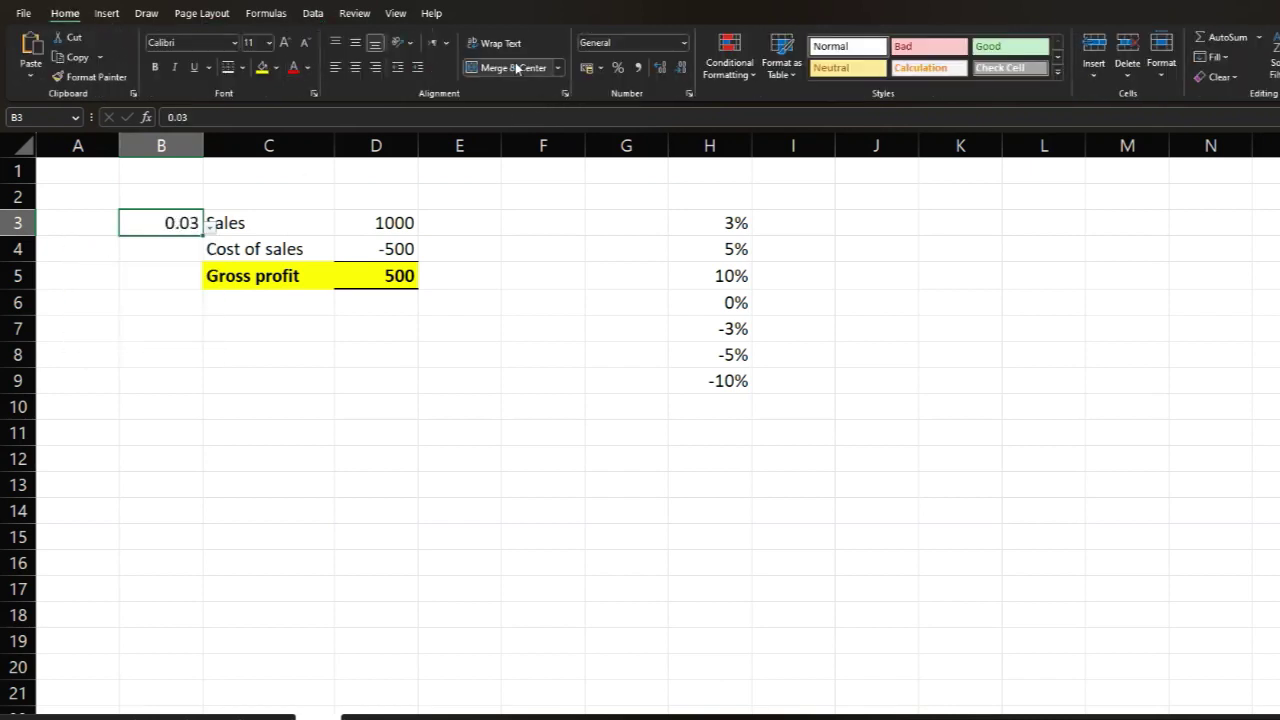
{"action": "left_click", "coordinate": [617, 67]}
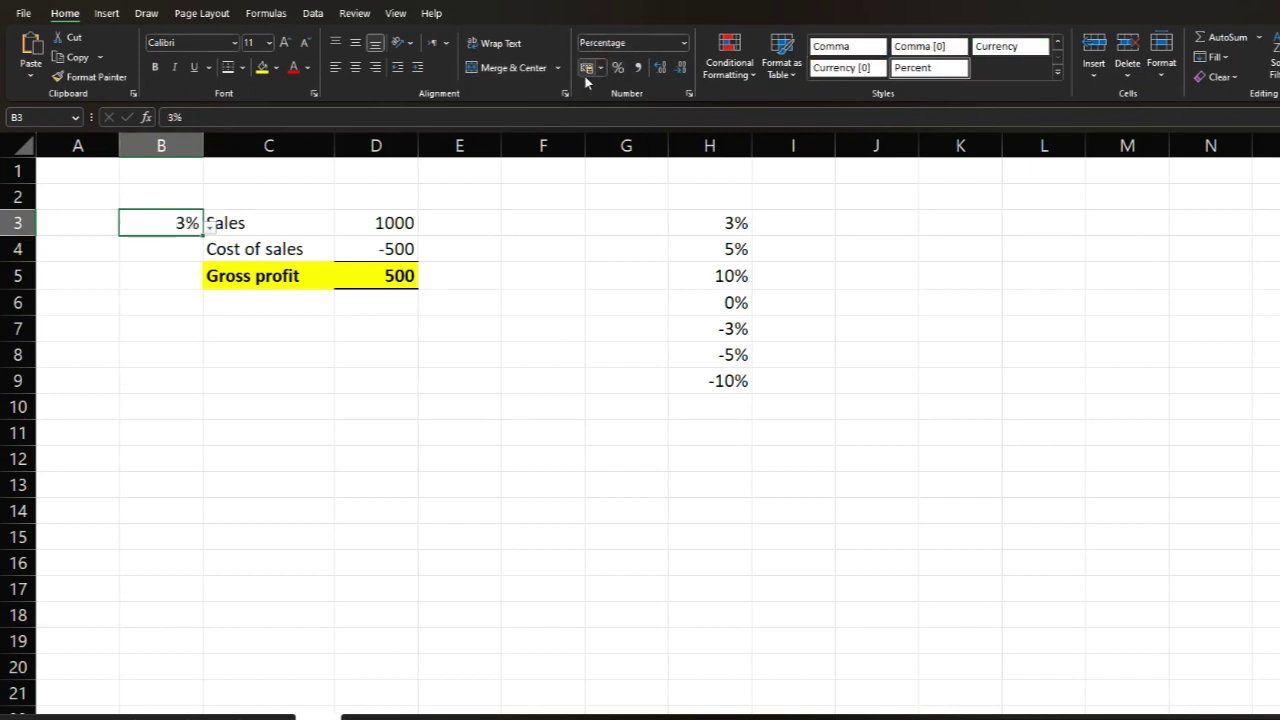
{"action": "left_click", "coordinate": [355, 68]}
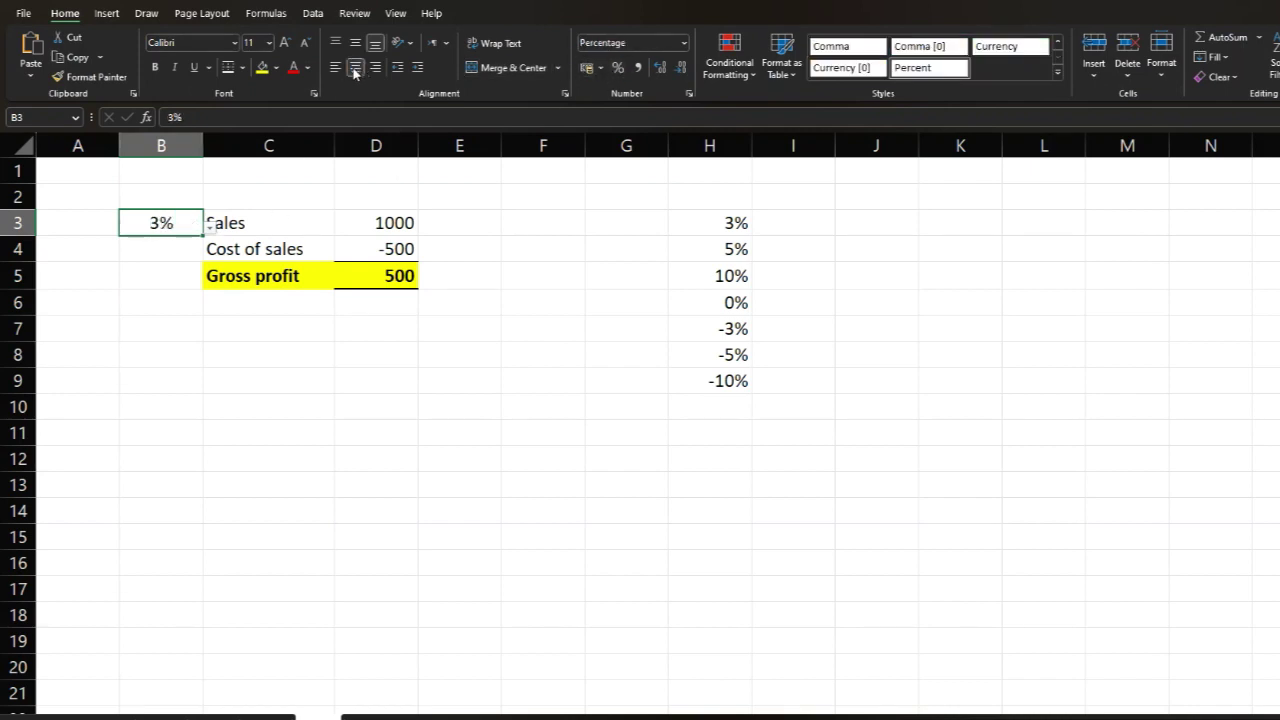
Test the B3 drop-down by choosing several options in turn, including 10%, -3%, -5% and -10%
{"action": "left_click", "coordinate": [212, 230]}
{"action": "key", "text": "Down"}
{"action": "key", "text": "Return"}
{"action": "left_click", "coordinate": [212, 233]}
{"action": "left_click", "coordinate": [113, 273]}
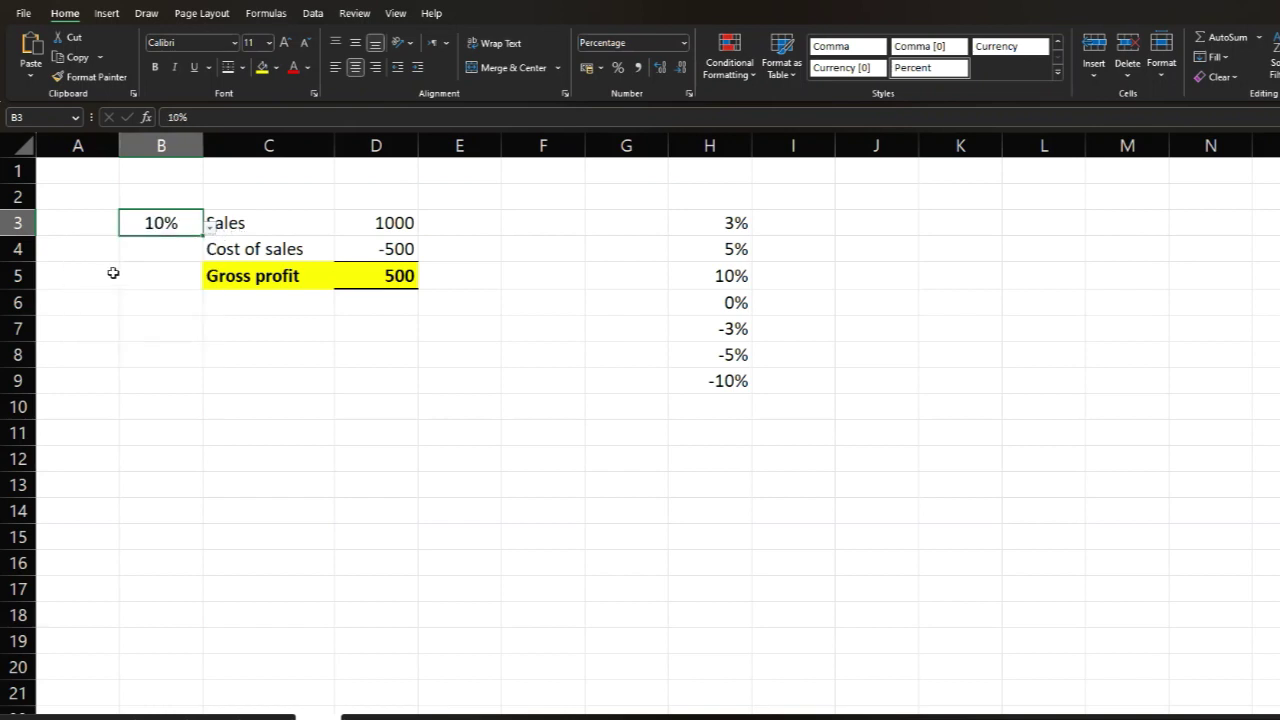
{"action": "left_click", "coordinate": [212, 232]}
{"action": "left_click", "coordinate": [91, 315]}
{"action": "left_click", "coordinate": [209, 232]}
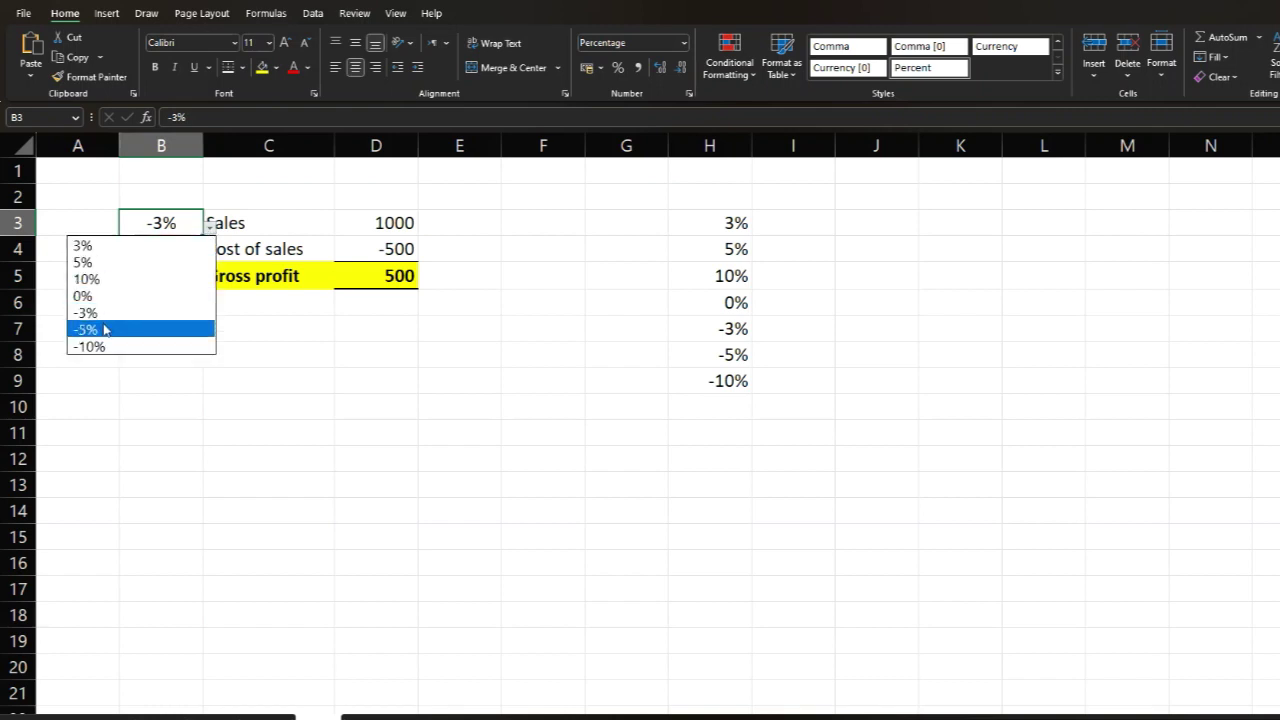
{"action": "left_click", "coordinate": [94, 327]}
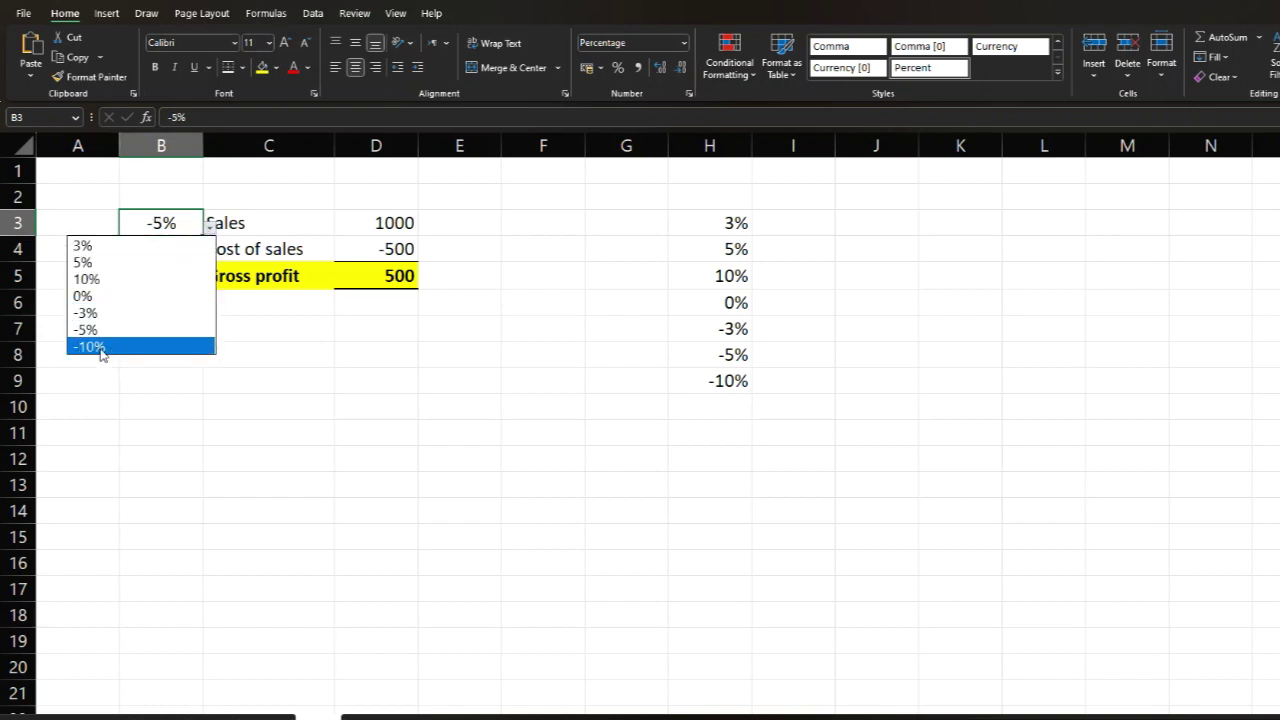
{"action": "left_click", "coordinate": [100, 347]}
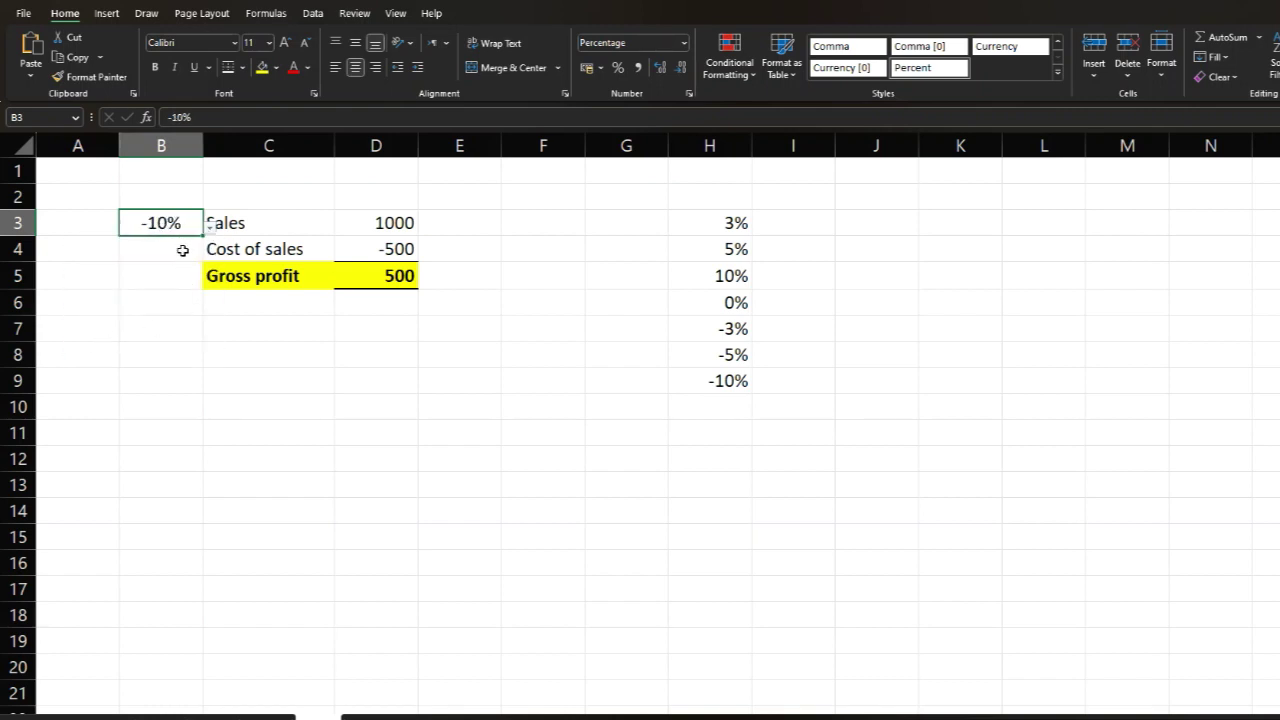
{"action": "left_click", "coordinate": [210, 232]}
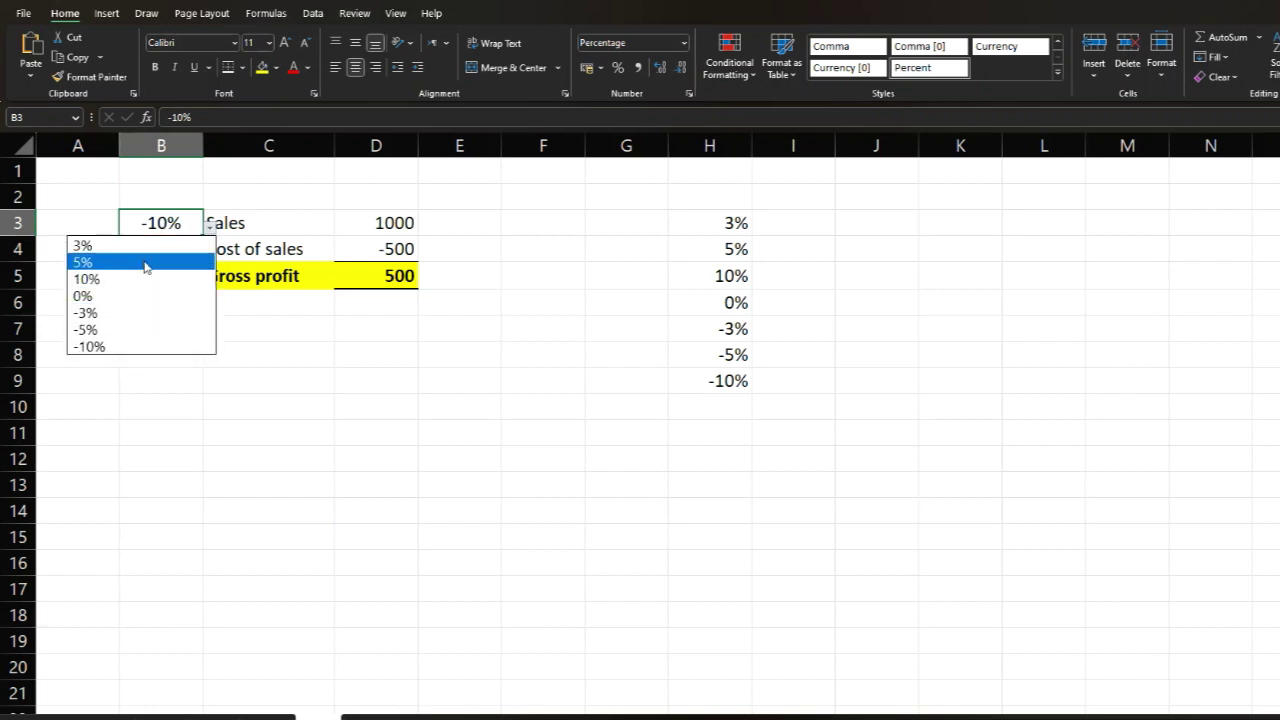
{"action": "key", "text": "Escape"}
{"action": "left_click", "coordinate": [190, 308]}
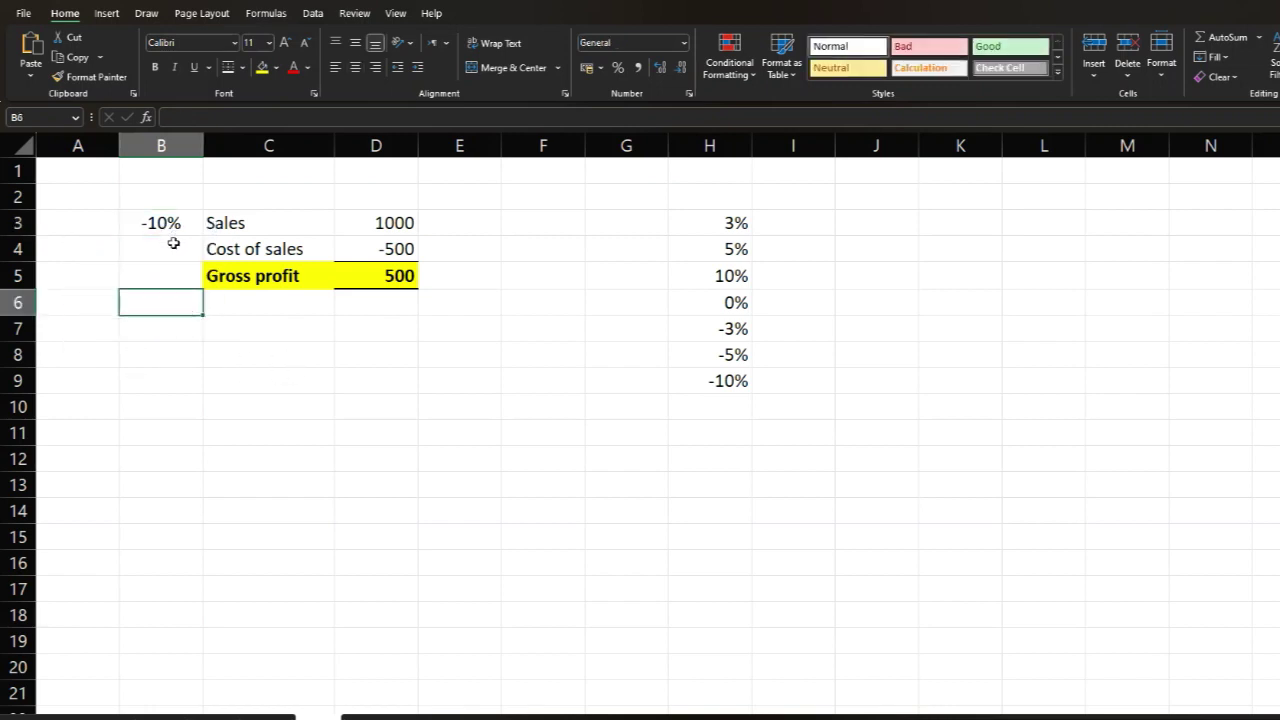
{"action": "left_click", "coordinate": [173, 245]}
{"action": "key", "text": "Right"}
{"action": "left_click", "coordinate": [166, 251]}
{"action": "key", "text": "Right"}
{"action": "left_click", "coordinate": [170, 256]}
{"action": "key", "text": "Right"}
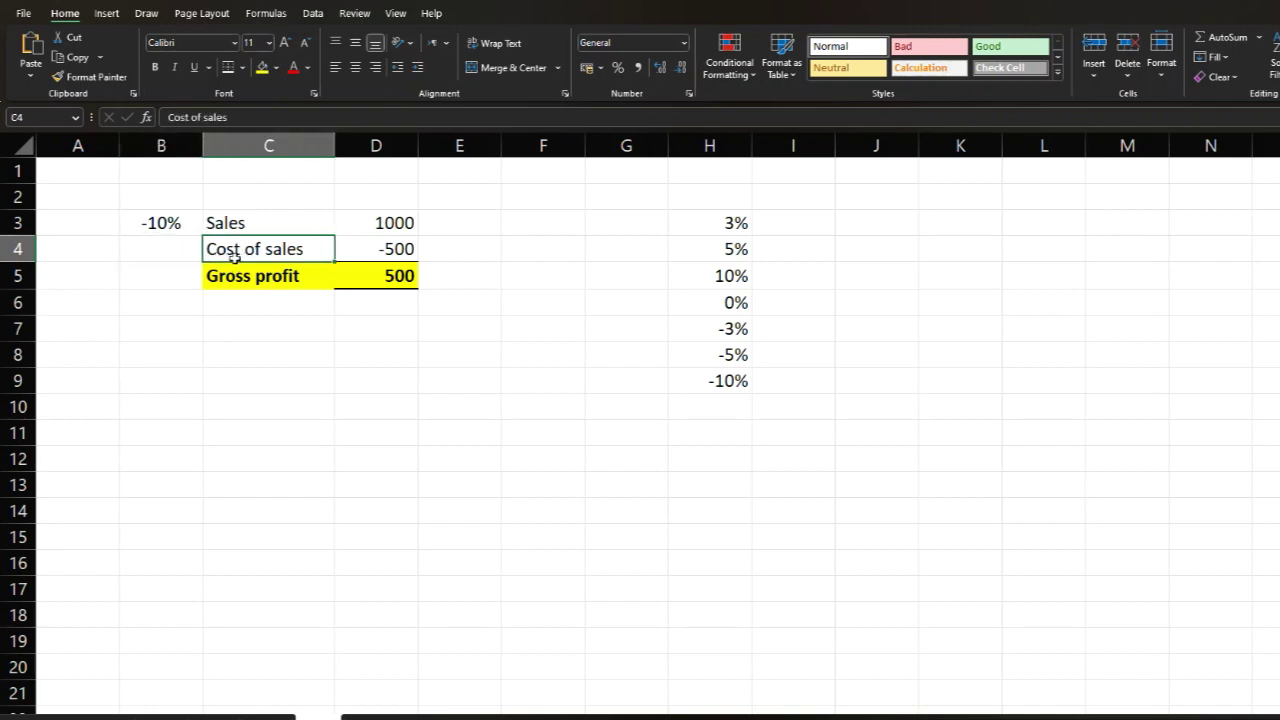
Fill the percentage drop-down cell from B3 down to B4 beside Cost of sales
{"action": "left_click", "coordinate": [171, 257]}
{"action": "left_click", "coordinate": [177, 221]}
{"action": "left_click_drag", "start_coordinate": [203, 236], "coordinate": [201, 257]}
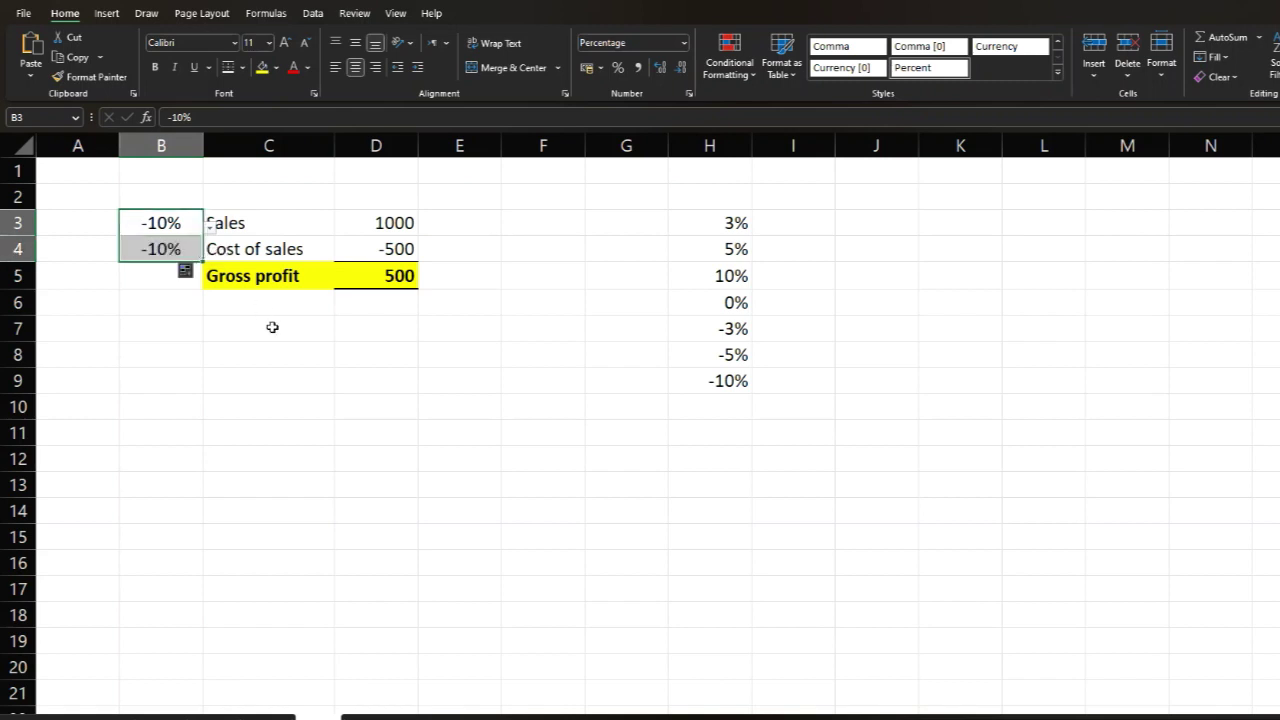
{"action": "left_click", "coordinate": [268, 324]}
Try 5% in the Cost of sales drop-down in B4, and switch it to 3%
{"action": "left_click", "coordinate": [180, 257]}
{"action": "left_click", "coordinate": [209, 256]}
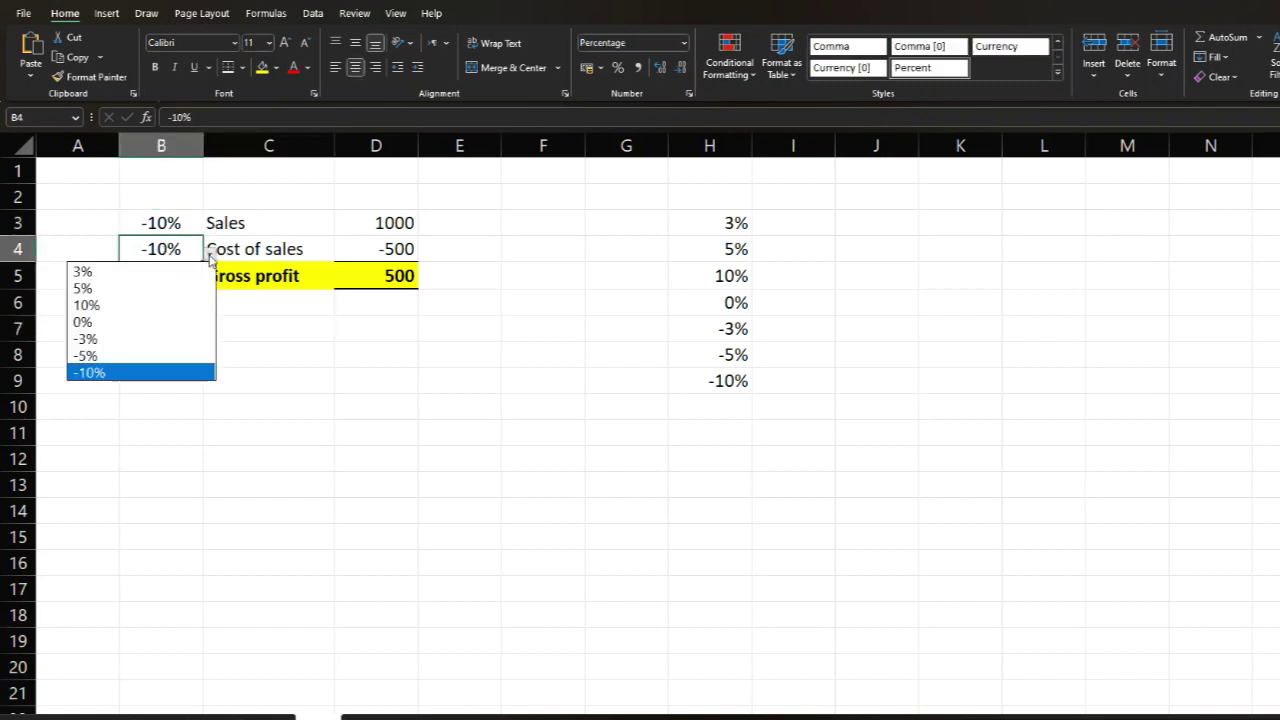
{"action": "left_click", "coordinate": [165, 288]}
{"action": "left_click", "coordinate": [210, 256]}
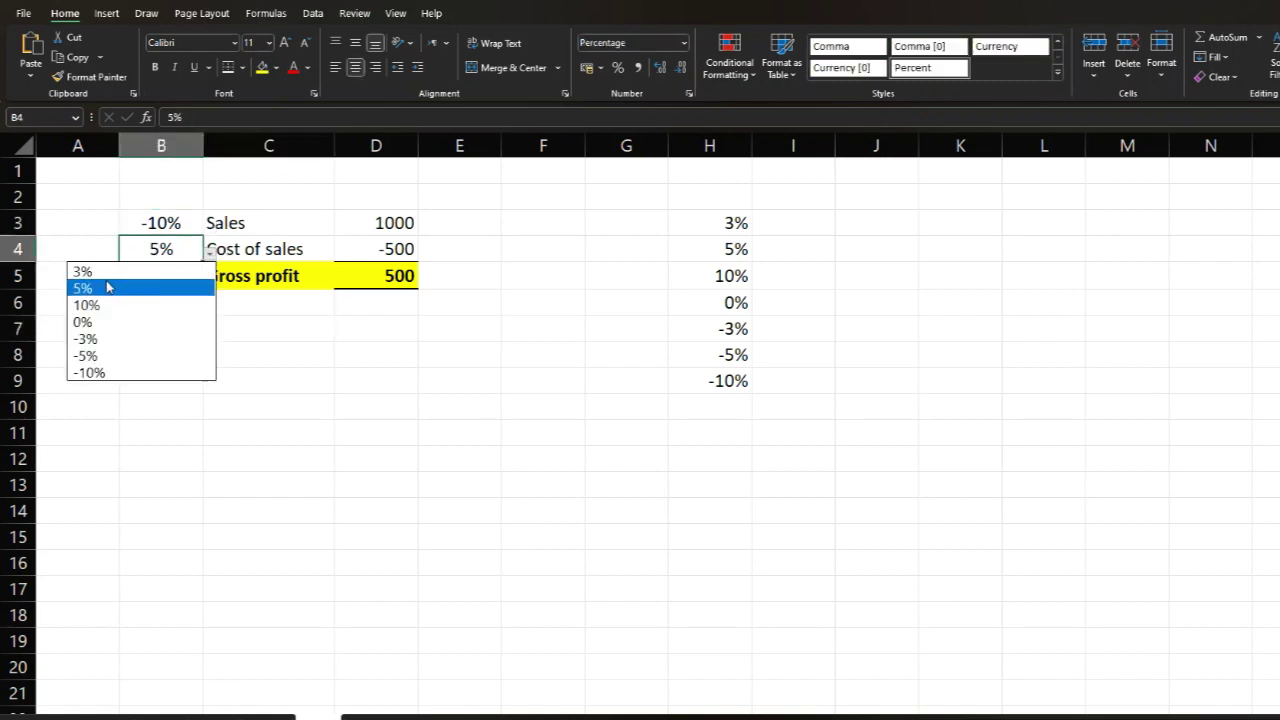
{"action": "left_click", "coordinate": [135, 272]}
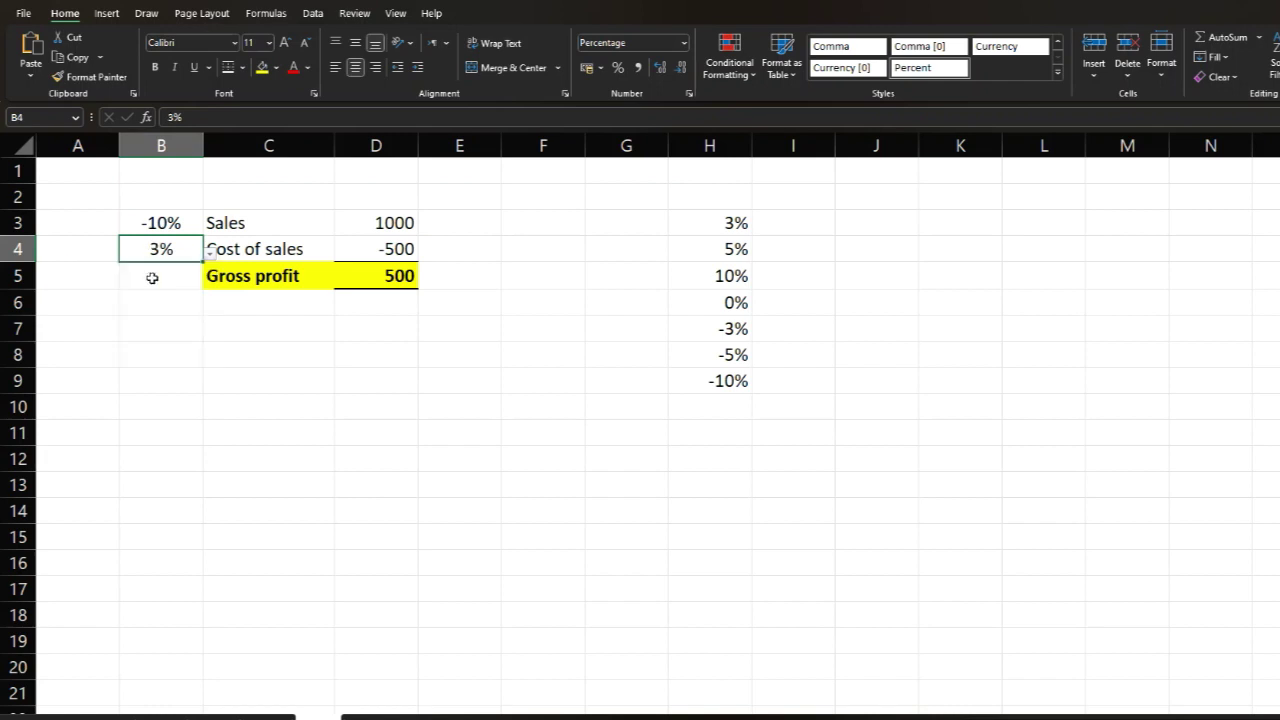
Try 5% in the Sales drop-down in B3, and switch it to 3%
{"action": "left_click", "coordinate": [190, 224]}
{"action": "left_click", "coordinate": [210, 231]}
{"action": "left_click", "coordinate": [190, 262]}
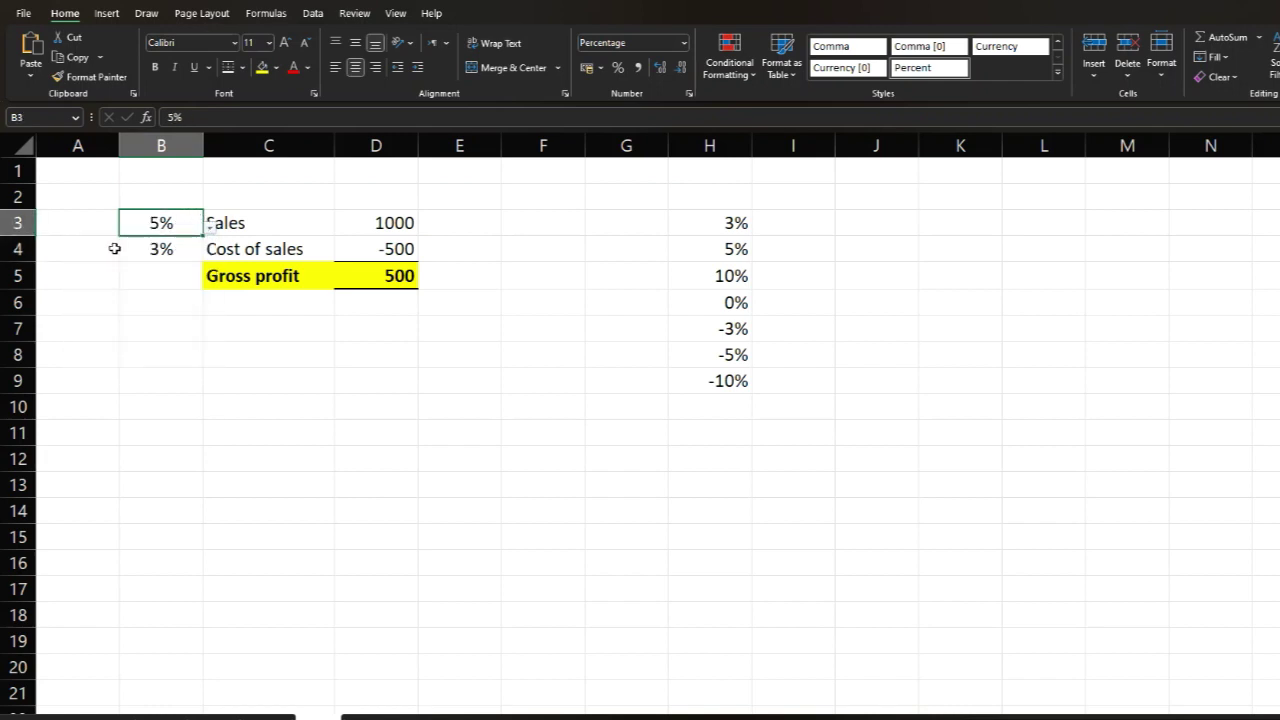
{"action": "left_click", "coordinate": [206, 358]}
{"action": "left_click", "coordinate": [173, 228]}
{"action": "left_click", "coordinate": [210, 231]}
{"action": "left_click", "coordinate": [135, 250]}
{"action": "left_click", "coordinate": [225, 358]}
{"action": "left_click", "coordinate": [170, 226]}
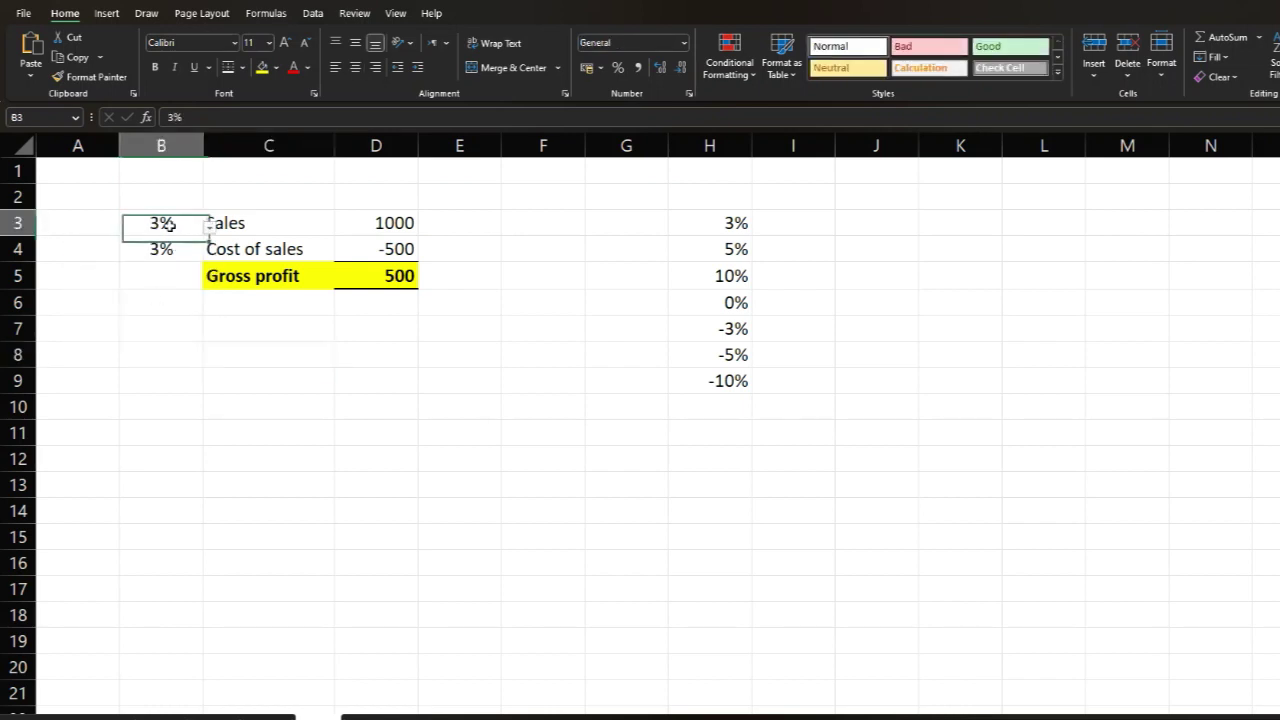
{"action": "key", "text": "Return"}
{"action": "left_click", "coordinate": [263, 221]}
{"action": "key", "text": "Return"}
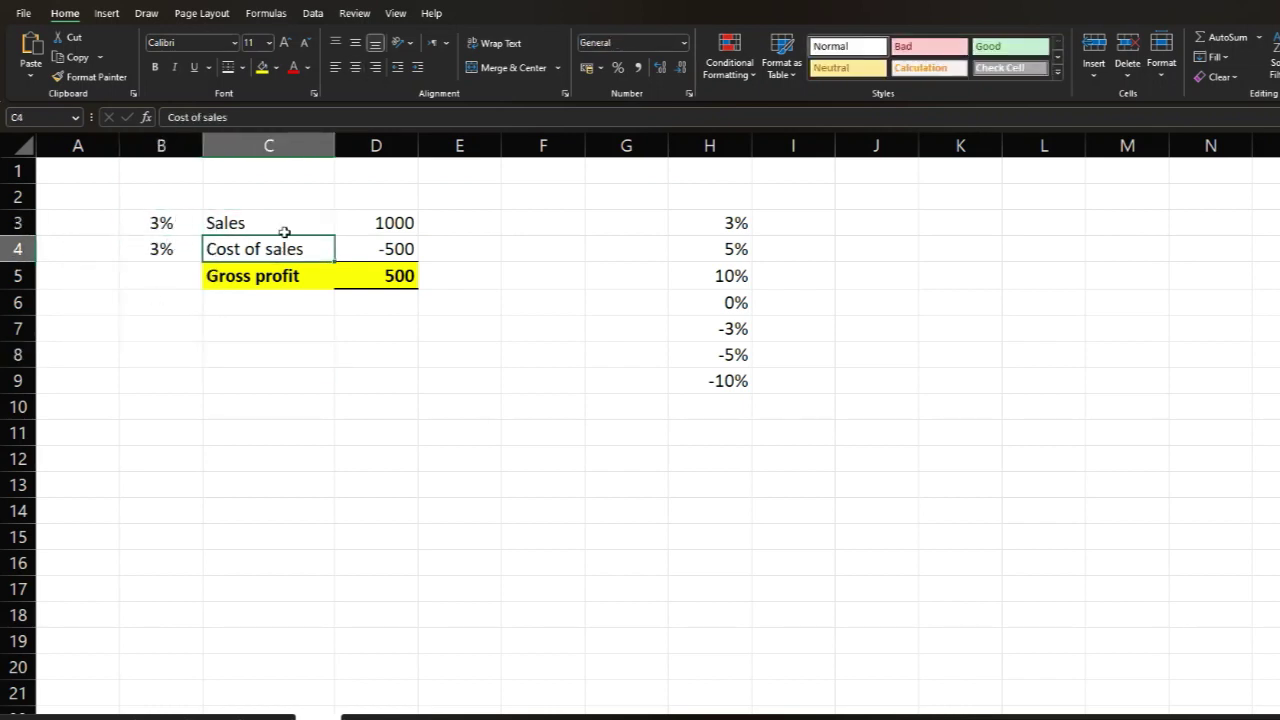
{"action": "left_click", "coordinate": [303, 232]}
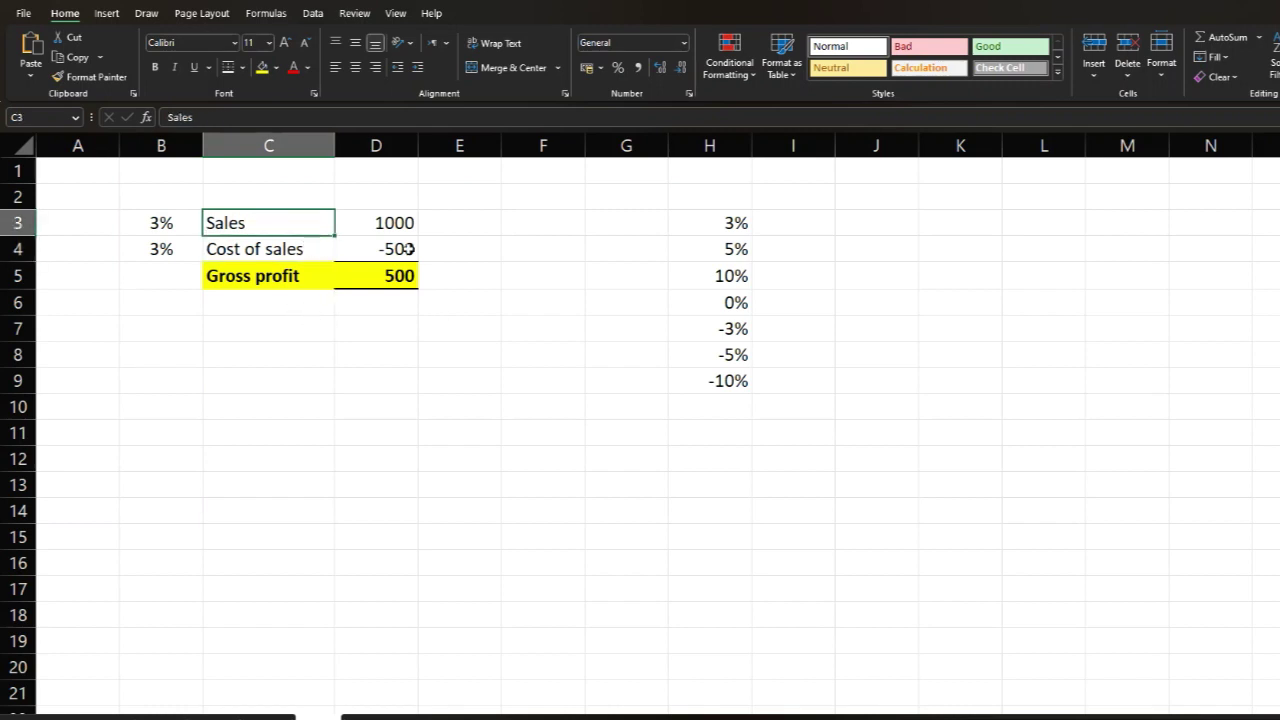
Turn the Sales amount in D3 into the formula =1000*(1+B3) so it follows the Sales percentage
{"action": "double_click", "coordinate": [373, 226]}
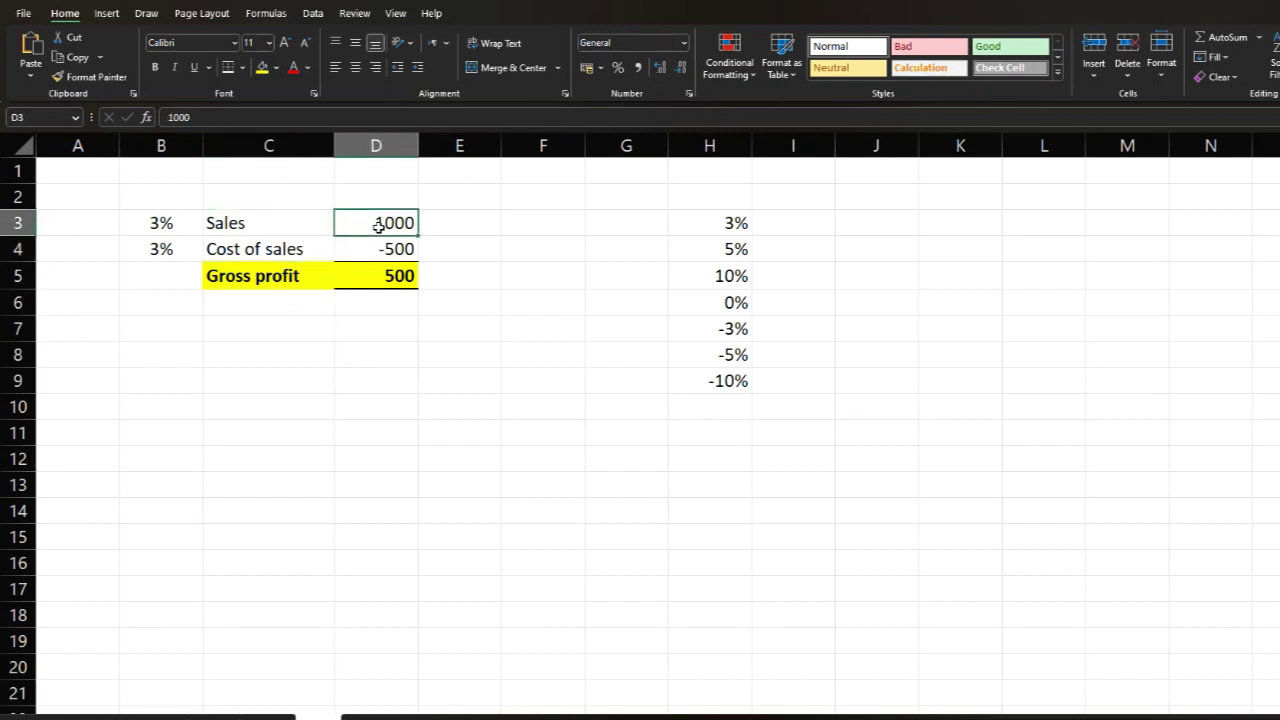
{"action": "type", "text": "="}
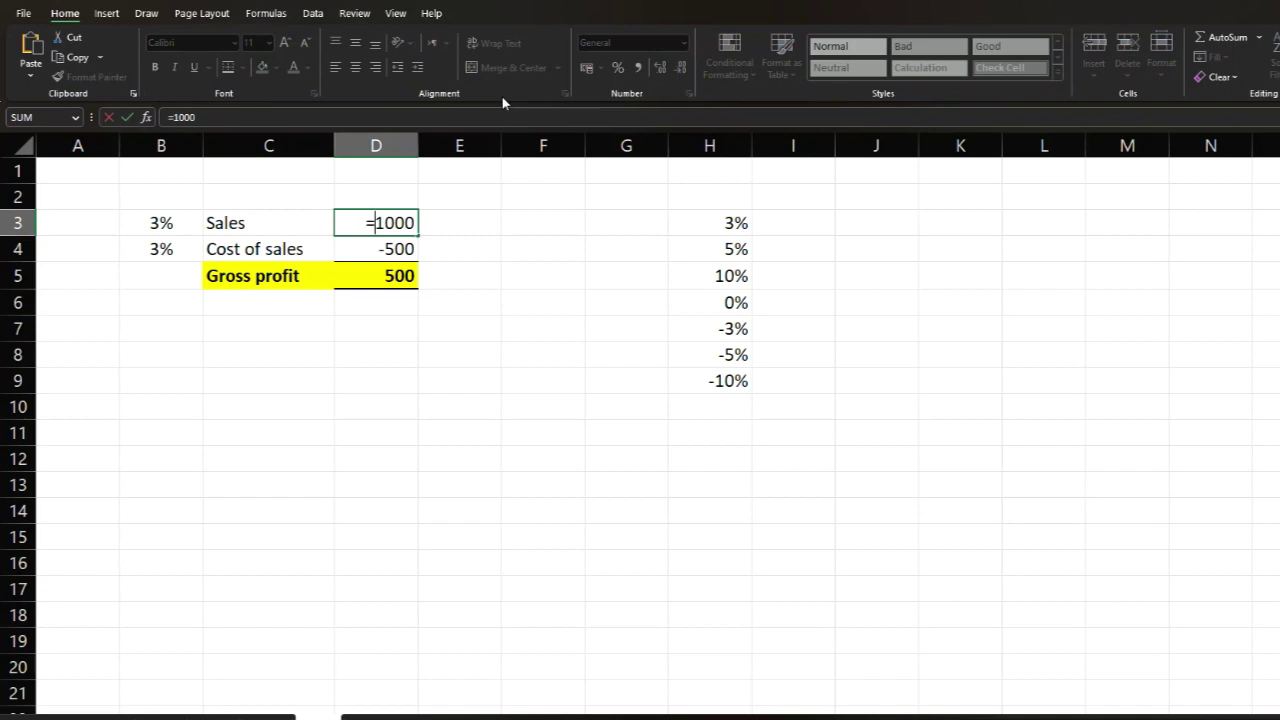
{"action": "key", "text": "Right"}
{"action": "key", "text": "Right"}
{"action": "key", "text": "Right"}
{"action": "key", "text": "Right"}
{"action": "type", "text": "*(1+"}
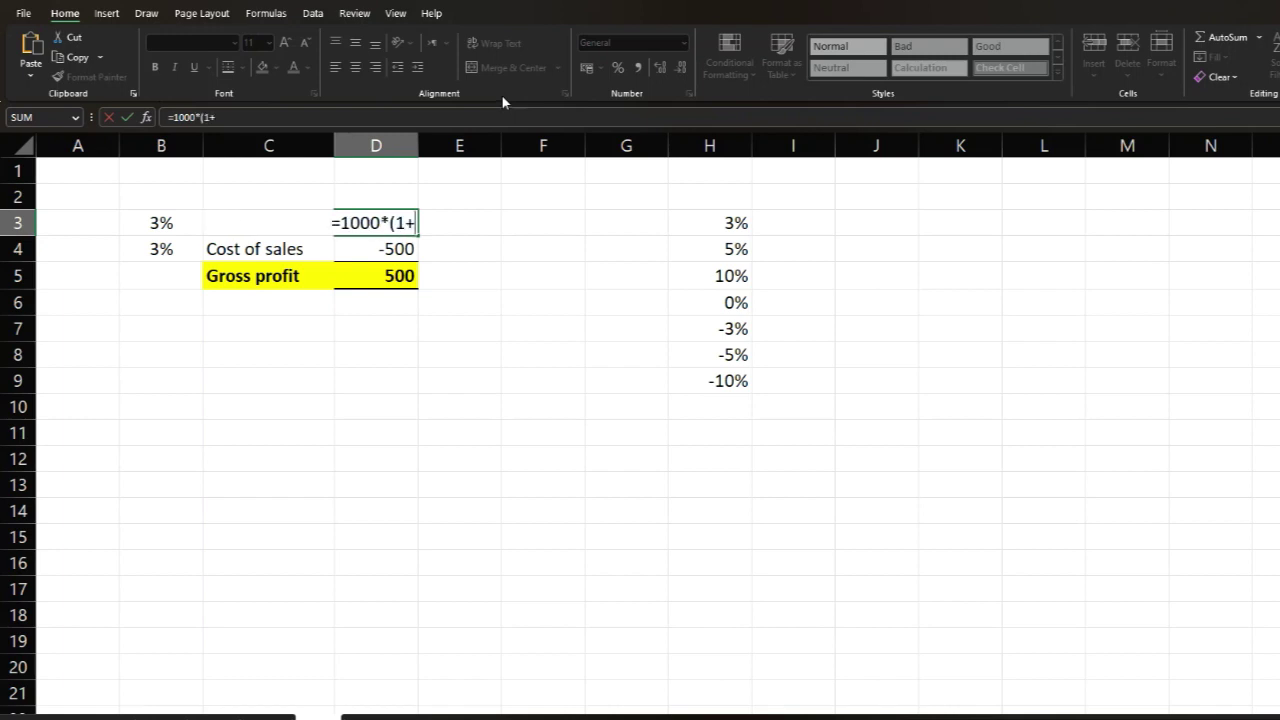
{"action": "left_click", "coordinate": [165, 222]}
{"action": "type", "text": ")"}
{"action": "key", "text": "Return"}
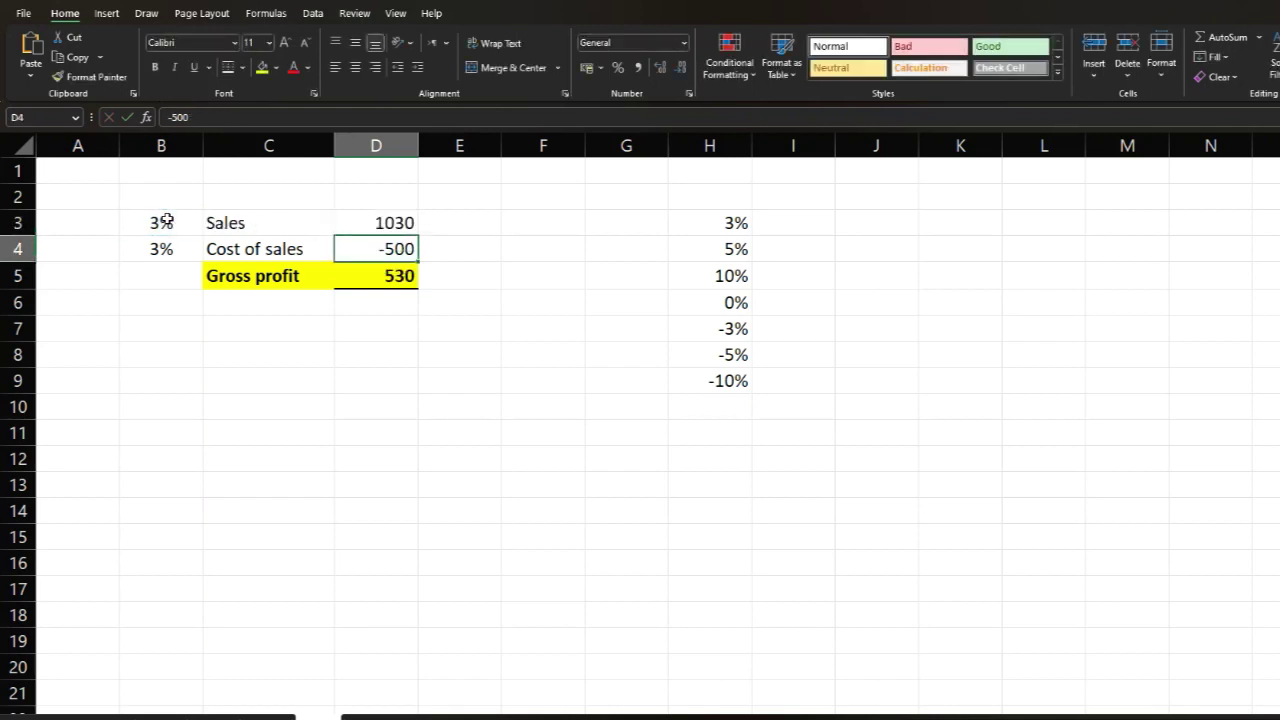
{"action": "left_click", "coordinate": [373, 220]}
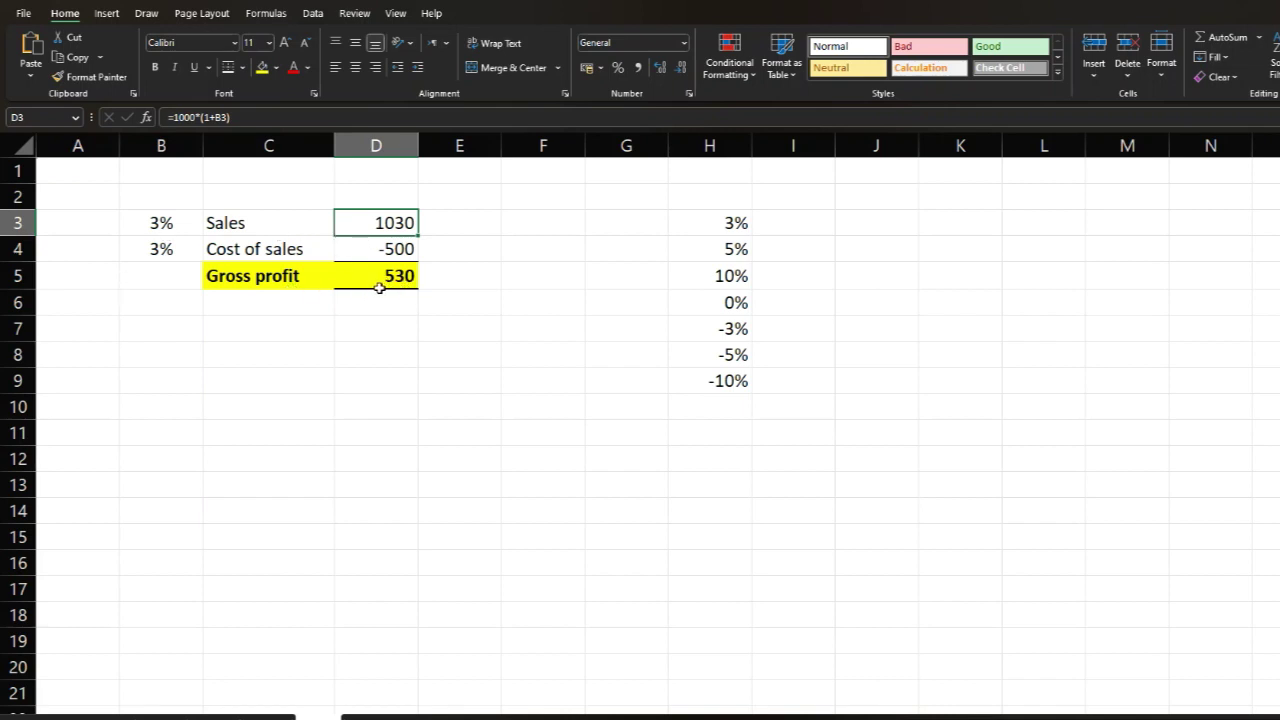
Choose 10% in the Sales drop-down in B3 and check the Gross profit cell D5
{"action": "left_click", "coordinate": [166, 222]}
{"action": "left_click", "coordinate": [212, 230]}
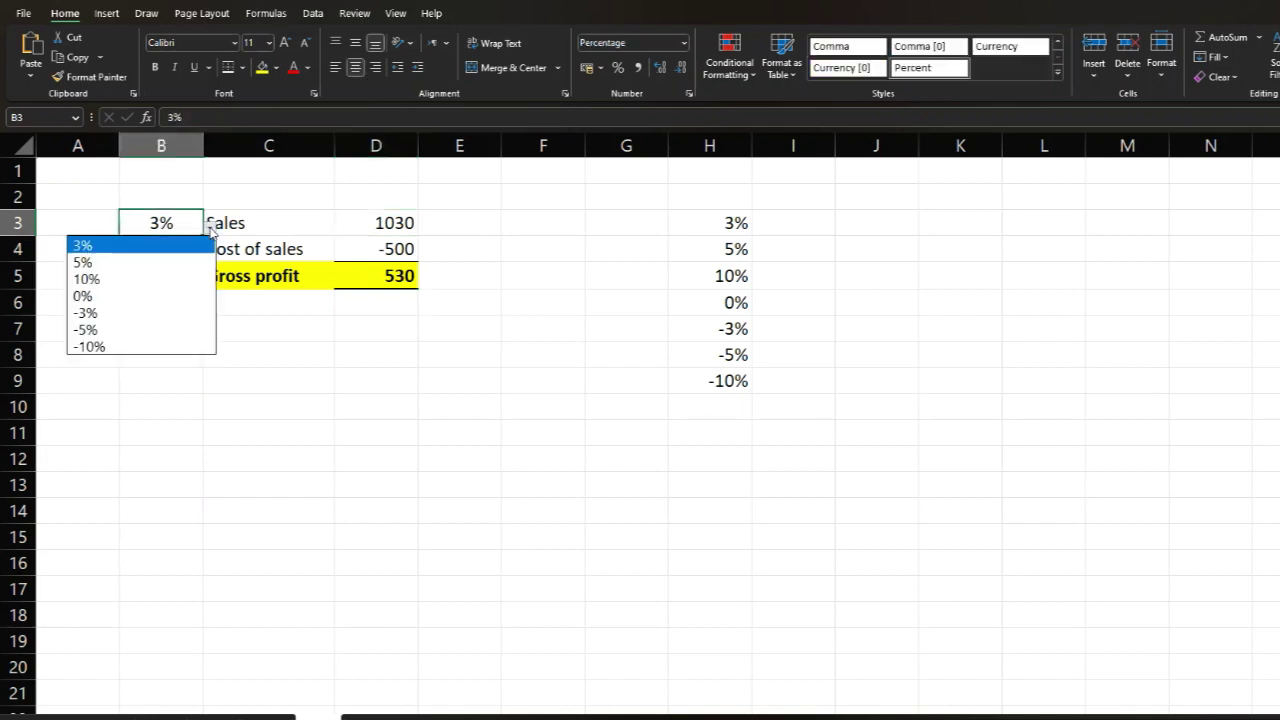
{"action": "left_click", "coordinate": [154, 278]}
{"action": "left_click", "coordinate": [351, 279]}
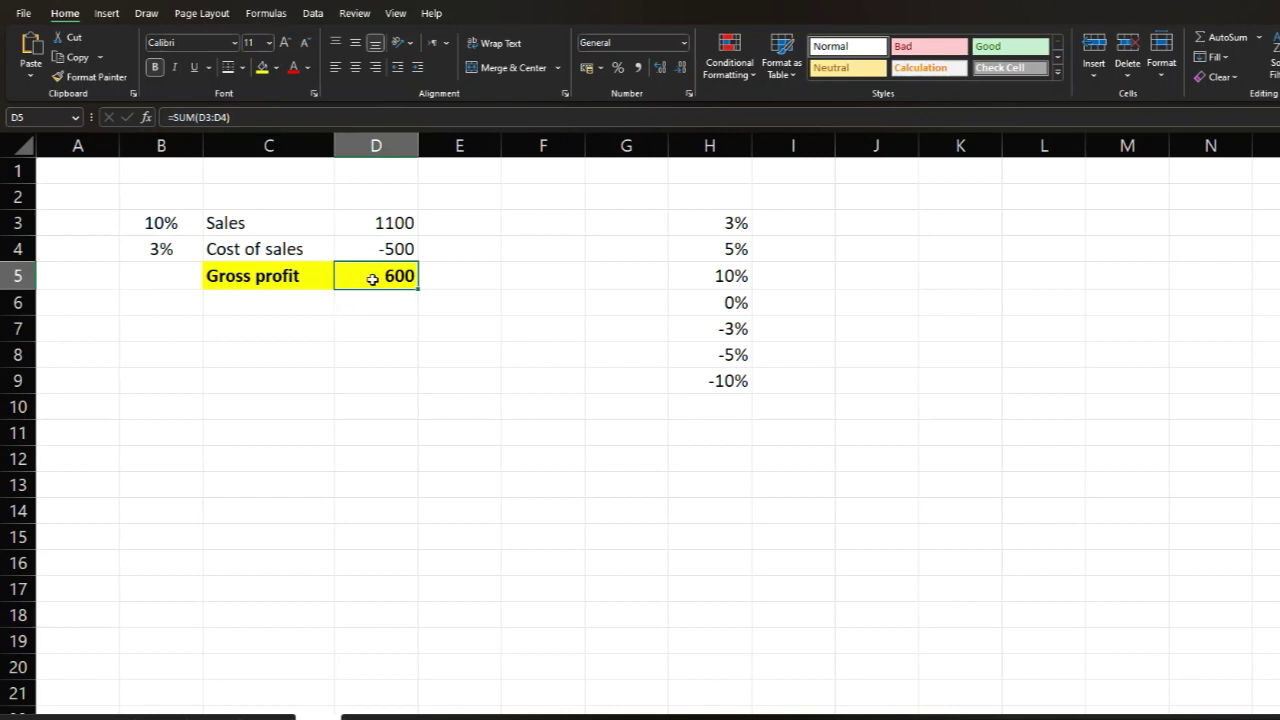
Turn the Cost of sales amount in D4 into the formula =-500*(1+B4), and check the Gross profit cell
{"action": "left_click", "coordinate": [232, 249]}
{"action": "double_click", "coordinate": [349, 249]}
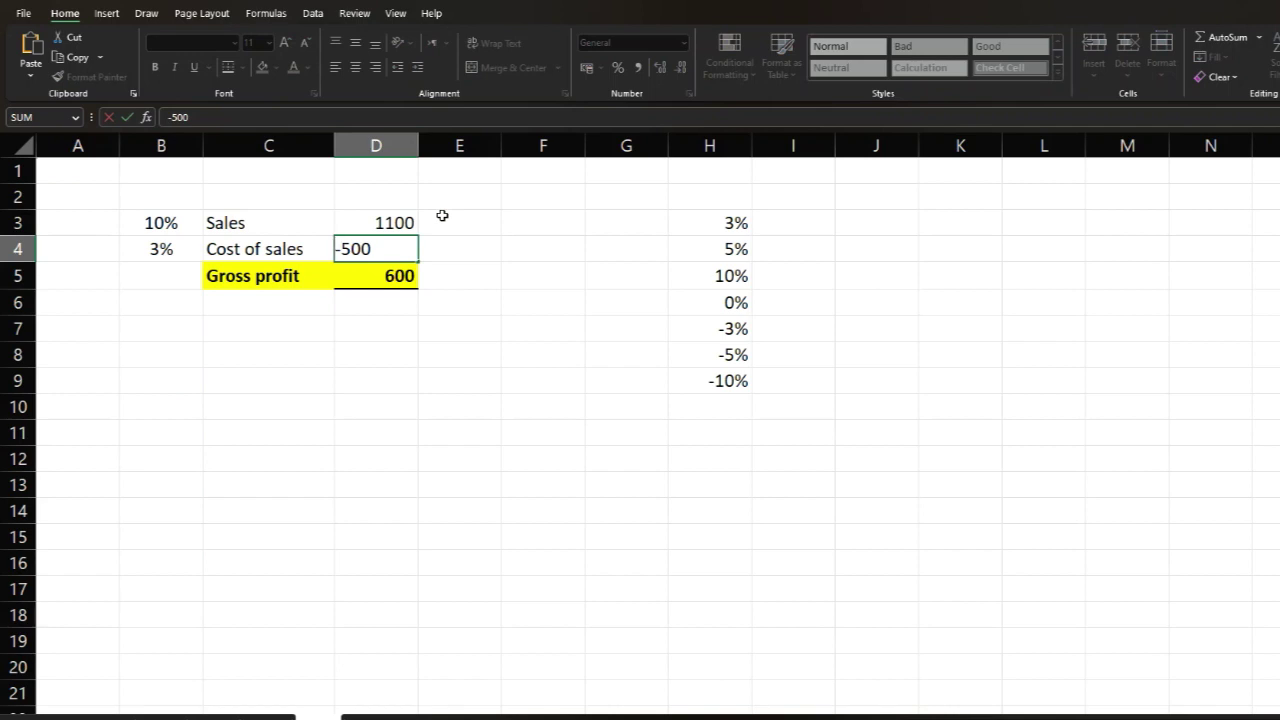
{"action": "type", "text": "=-500*(1"}
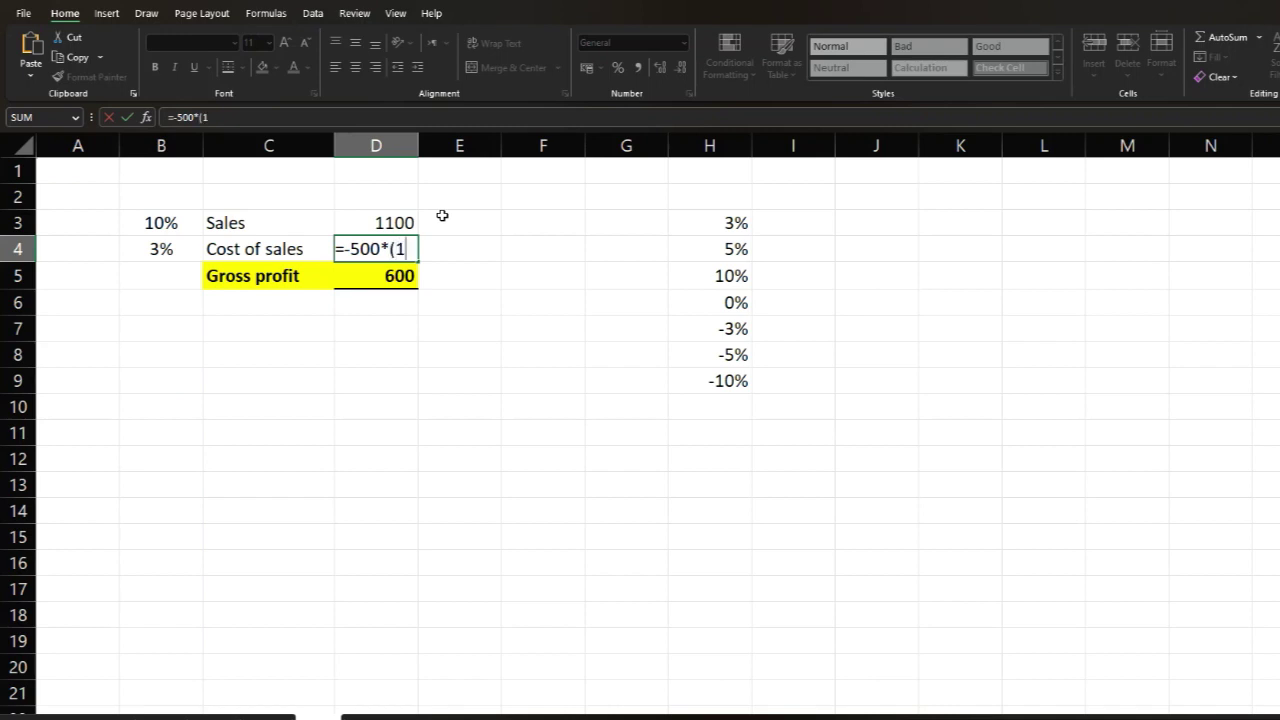
{"action": "type", "text": "+"}
{"action": "left_click", "coordinate": [145, 252]}
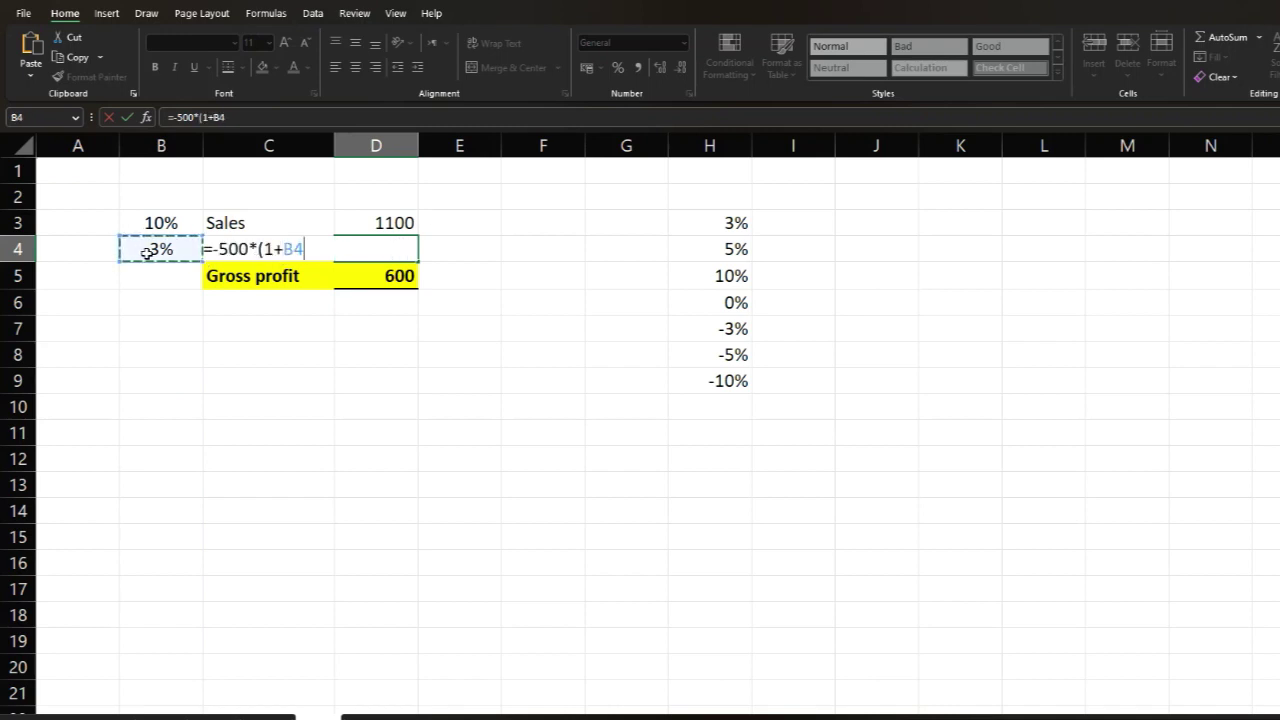
{"action": "type", "text": ")"}
{"action": "key", "text": "Return"}
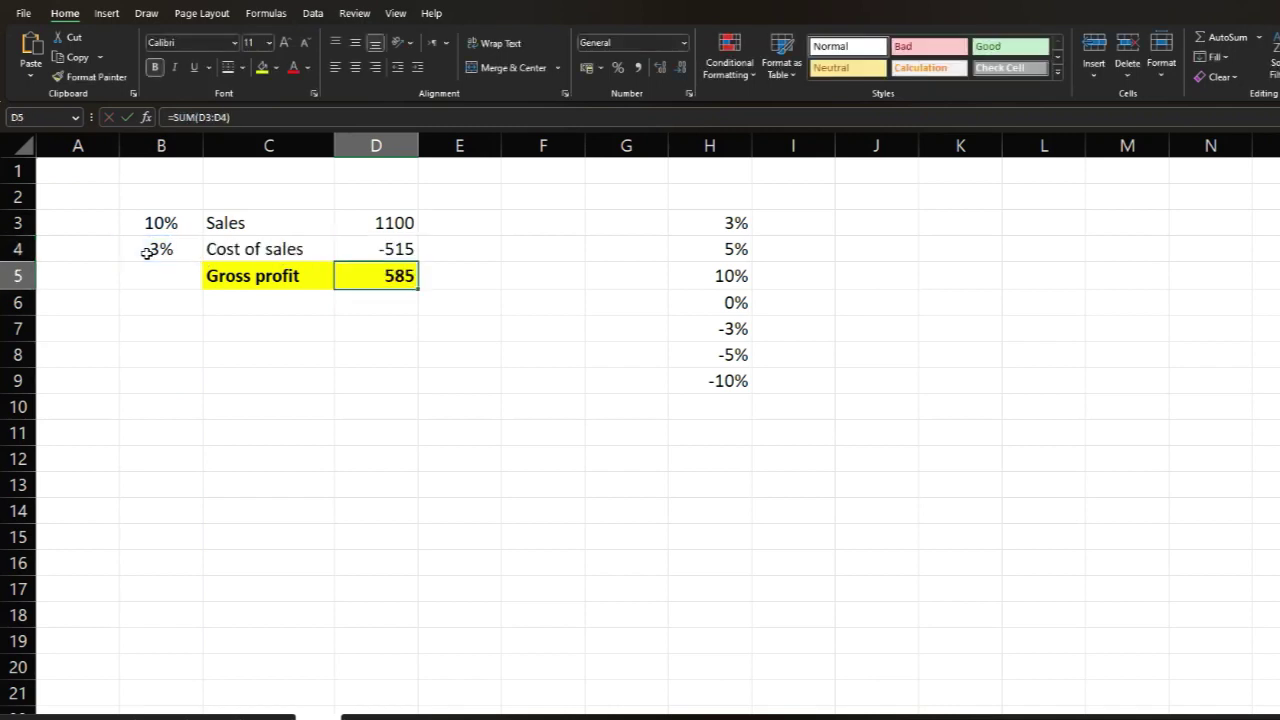
{"action": "left_click", "coordinate": [374, 251]}
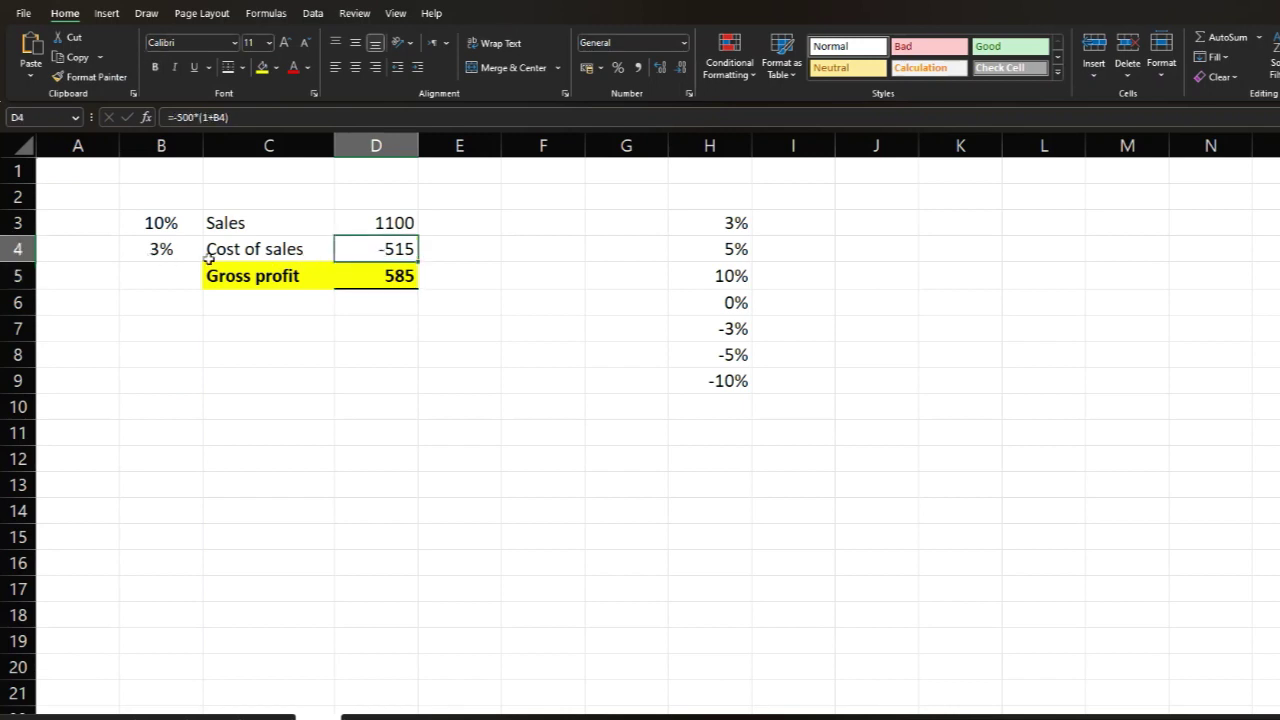
{"action": "left_click", "coordinate": [379, 277]}
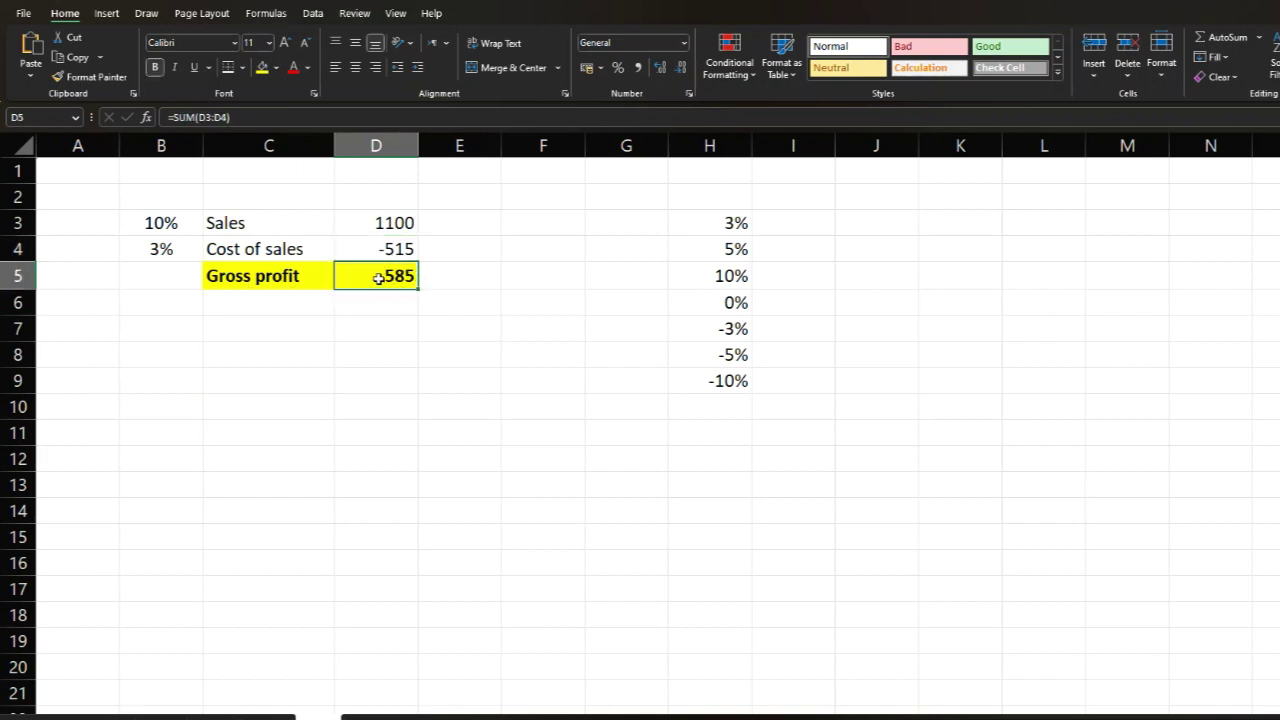
Choose 0% in both the Sales and Cost of sales drop-downs and check the Gross profit cell D5
{"action": "left_click", "coordinate": [155, 224]}
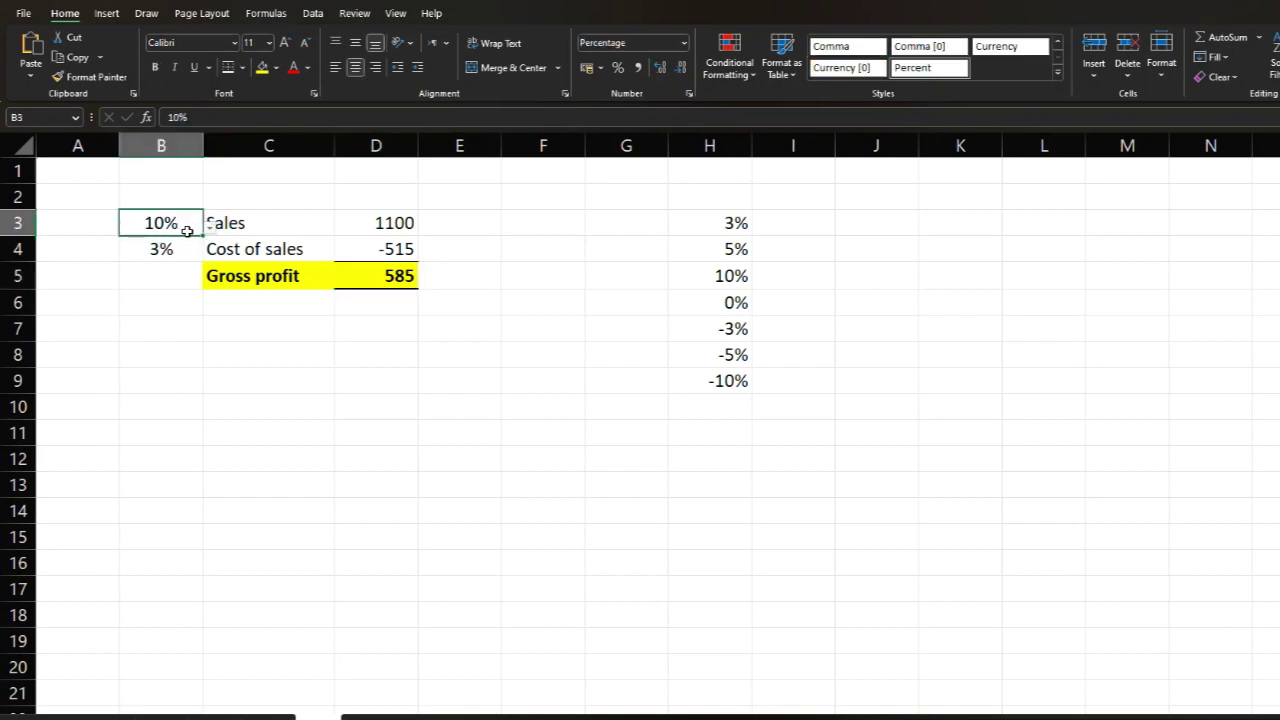
{"action": "left_click", "coordinate": [211, 231]}
{"action": "left_click", "coordinate": [123, 295]}
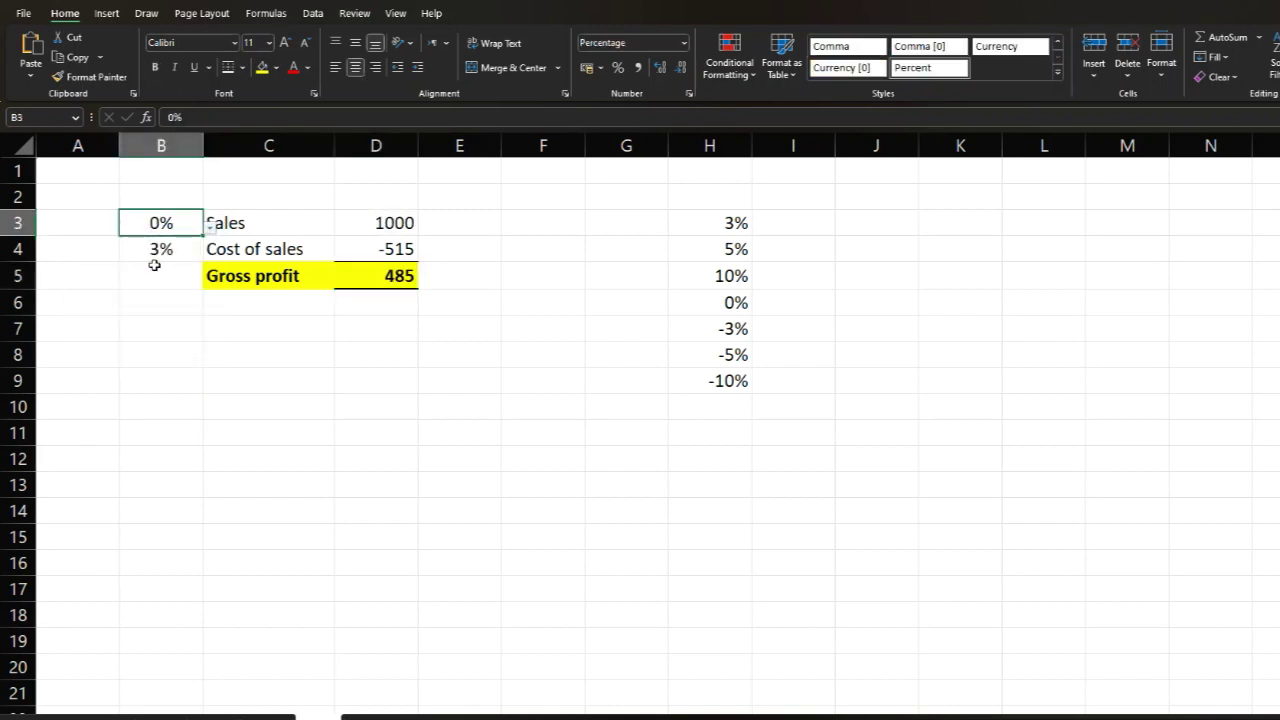
{"action": "left_click", "coordinate": [160, 256]}
{"action": "left_click", "coordinate": [211, 256]}
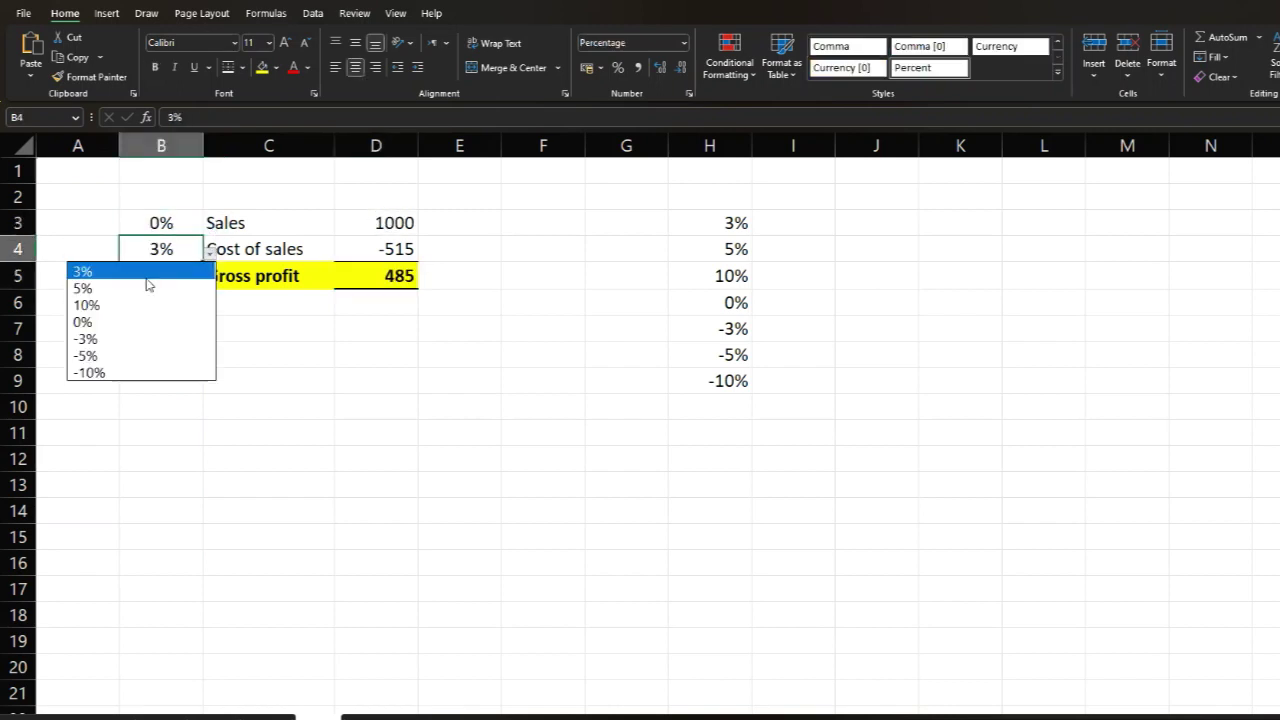
{"action": "left_click", "coordinate": [113, 322]}
{"action": "left_click", "coordinate": [383, 276]}
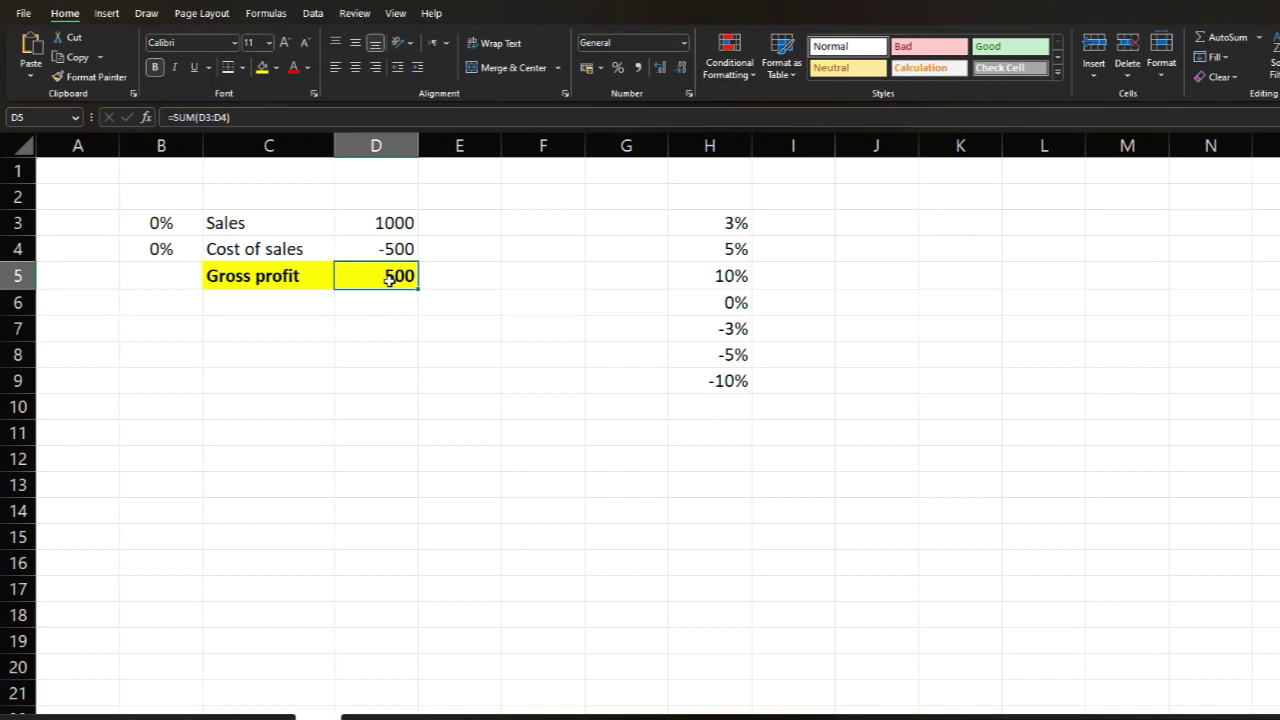
Choose 3% in both the B3 and B4 drop-downs and check the Gross profit cell D5
{"action": "left_click", "coordinate": [165, 236]}
{"action": "left_click", "coordinate": [211, 231]}
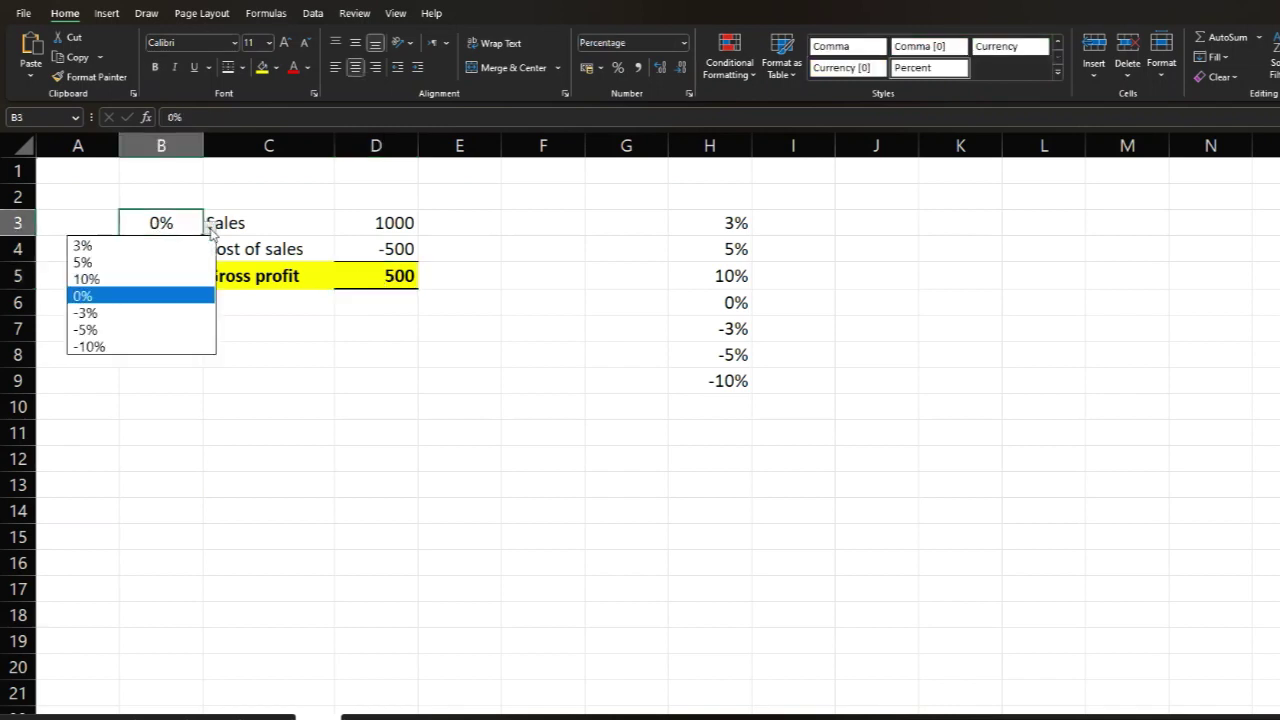
{"action": "left_click", "coordinate": [189, 246]}
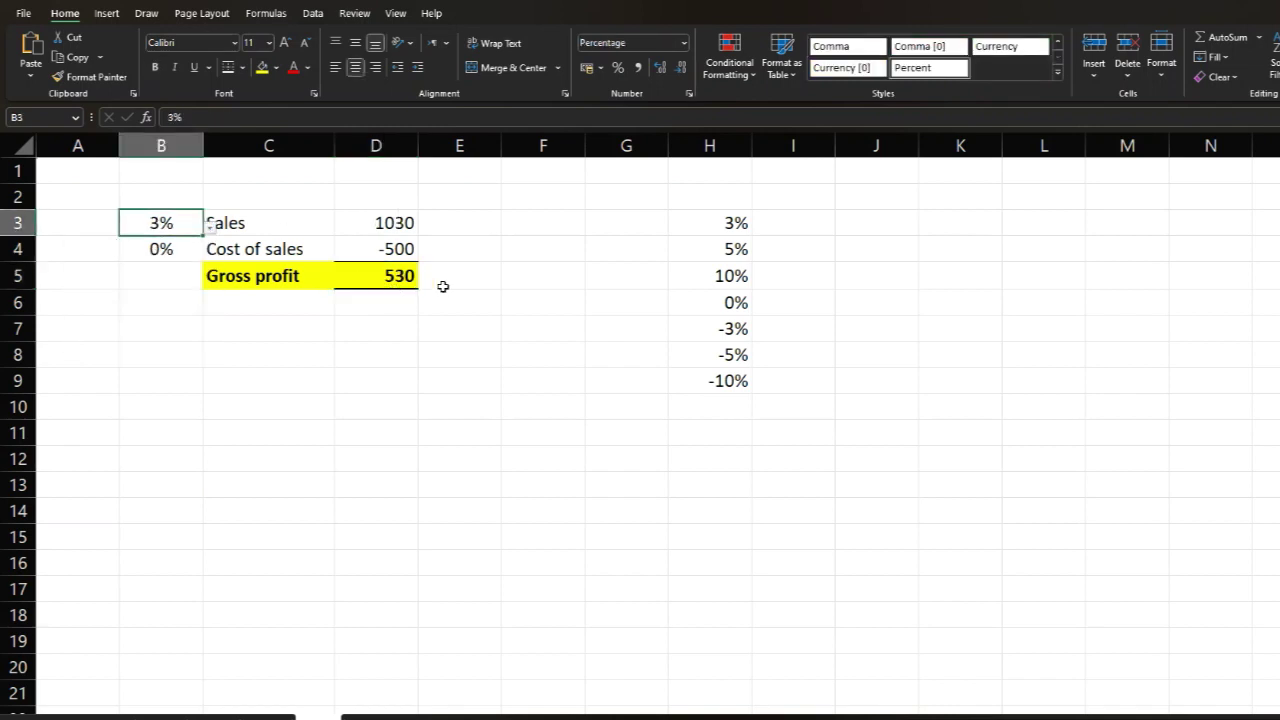
{"action": "left_click", "coordinate": [142, 250]}
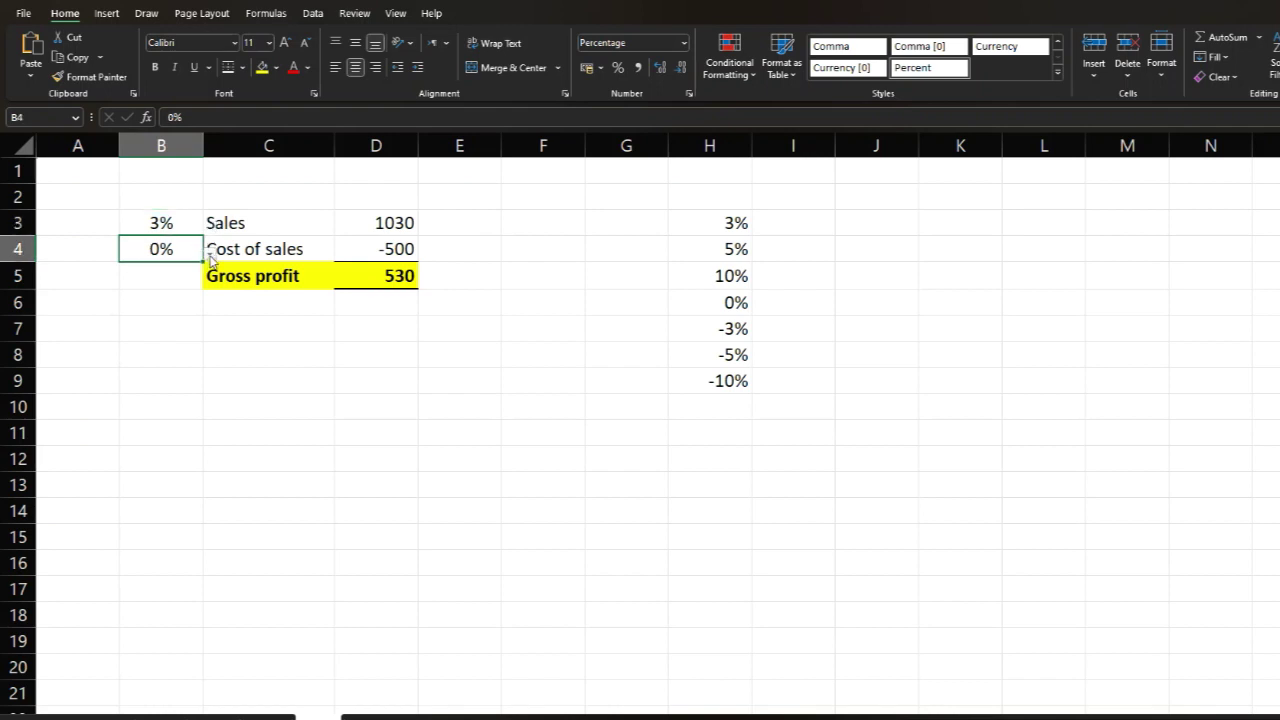
{"action": "left_click", "coordinate": [210, 256]}
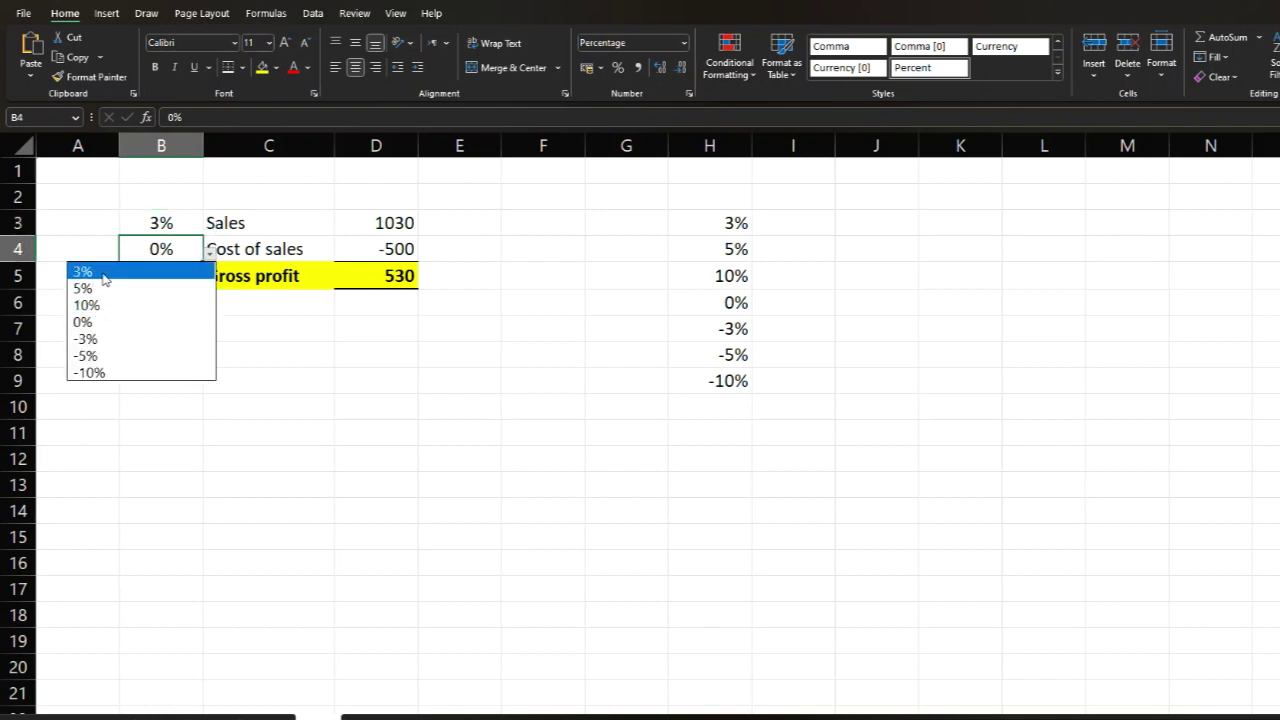
{"action": "left_click", "coordinate": [104, 279]}
{"action": "left_click", "coordinate": [386, 281]}
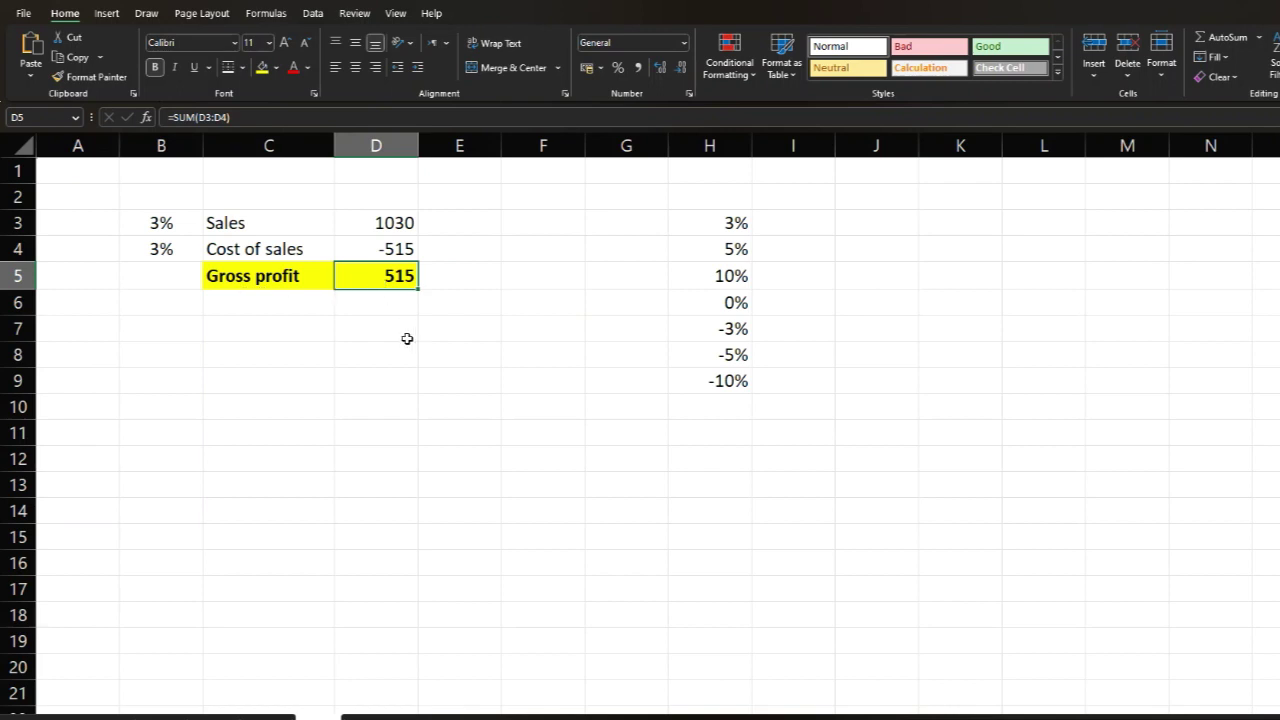
Choose -3% in the Sales drop-down in B3 and check the Sales amount in D3
{"action": "left_click", "coordinate": [148, 224]}
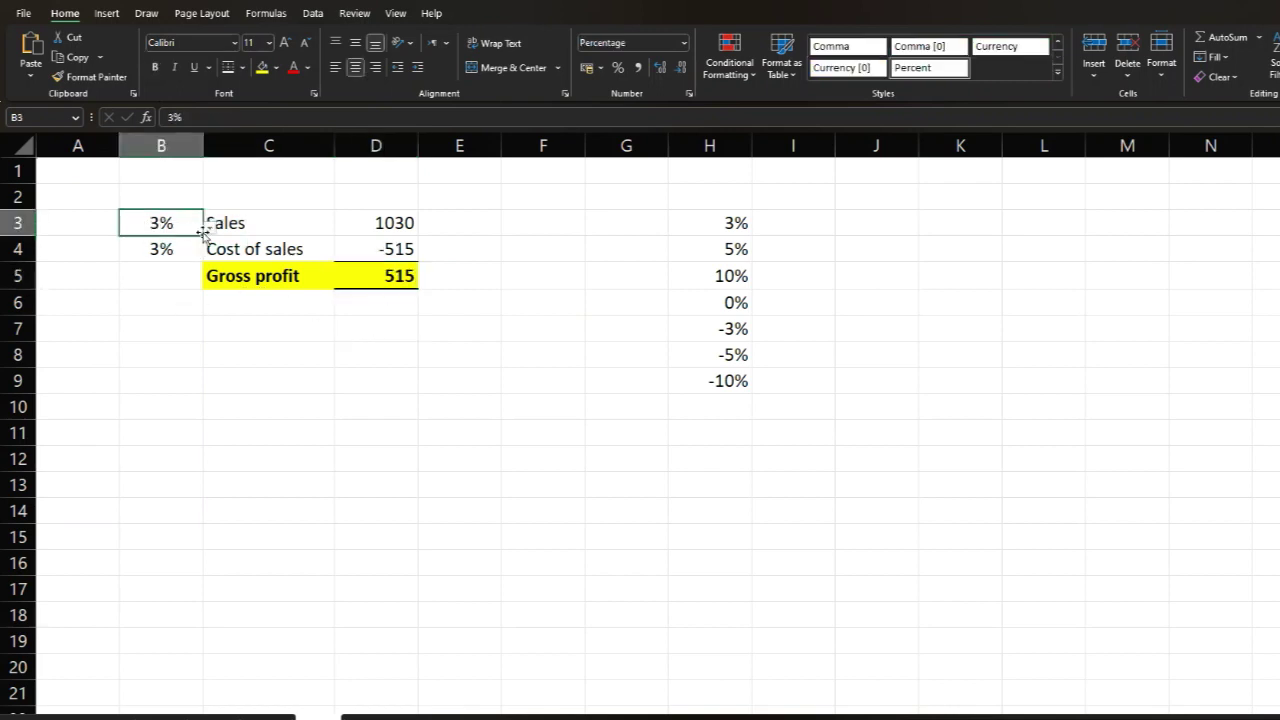
{"action": "left_click", "coordinate": [210, 229]}
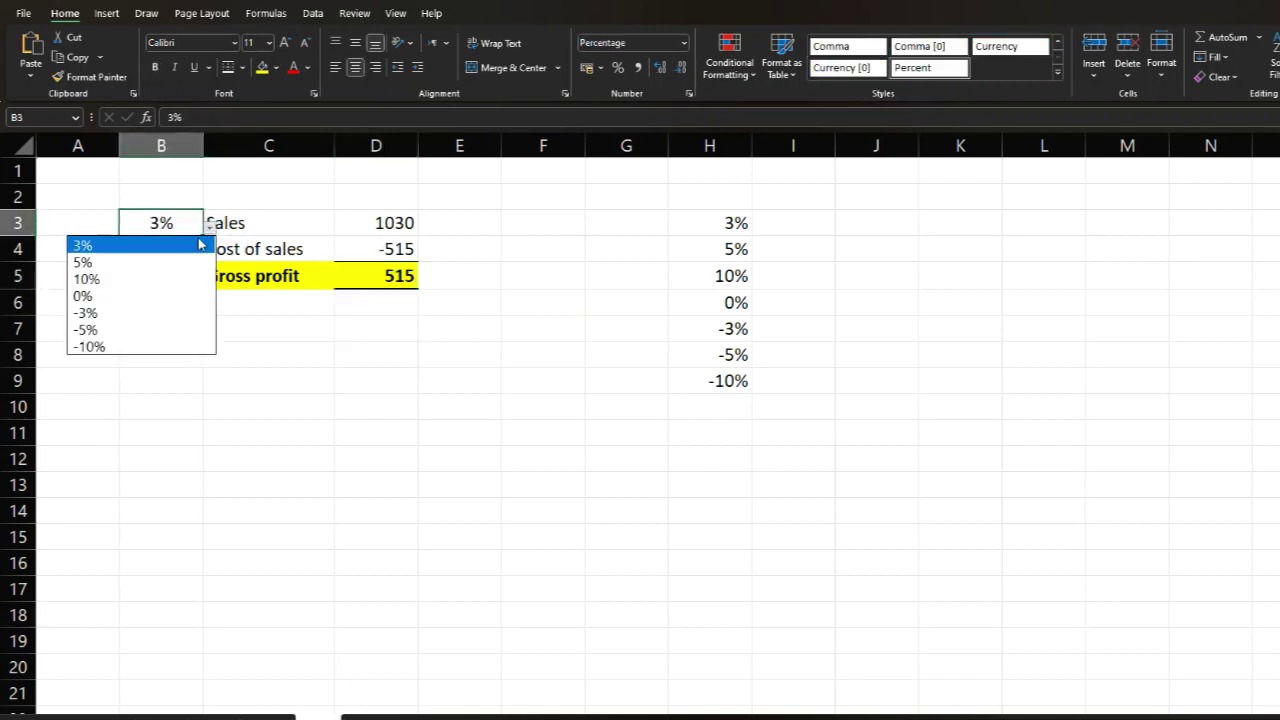
{"action": "left_click", "coordinate": [121, 314]}
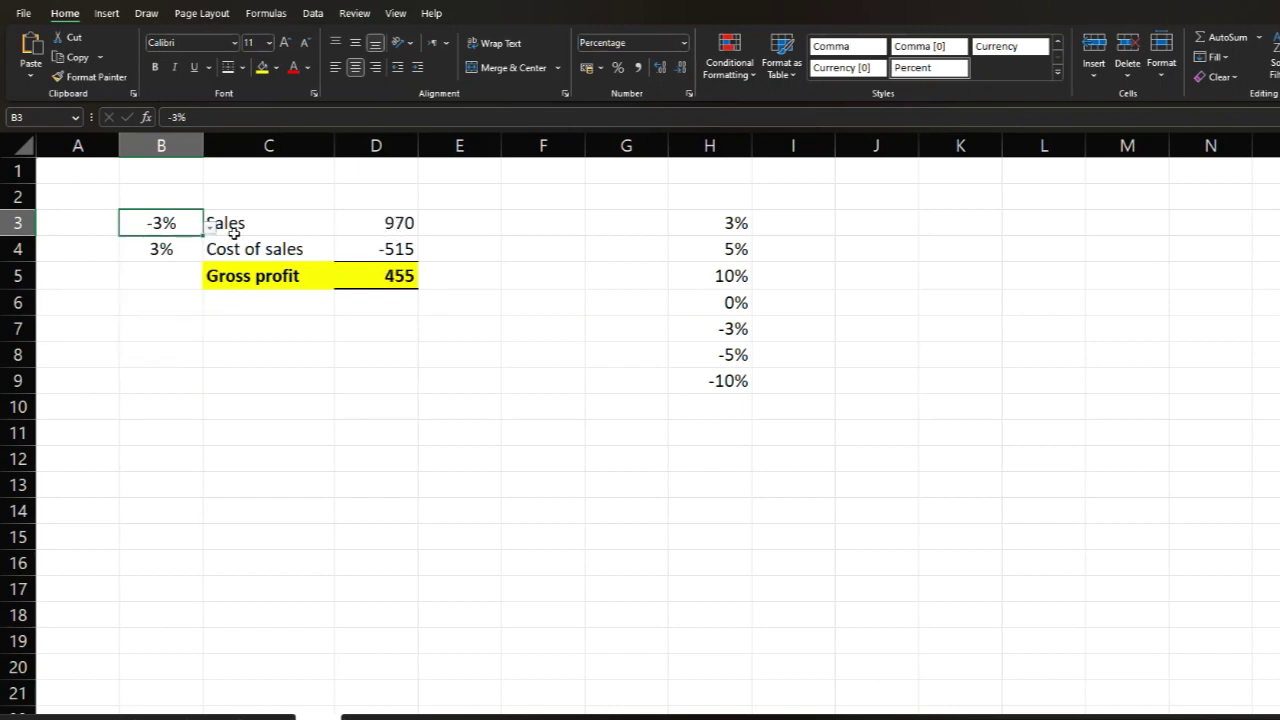
{"action": "left_click", "coordinate": [285, 226]}
{"action": "left_click", "coordinate": [408, 220]}
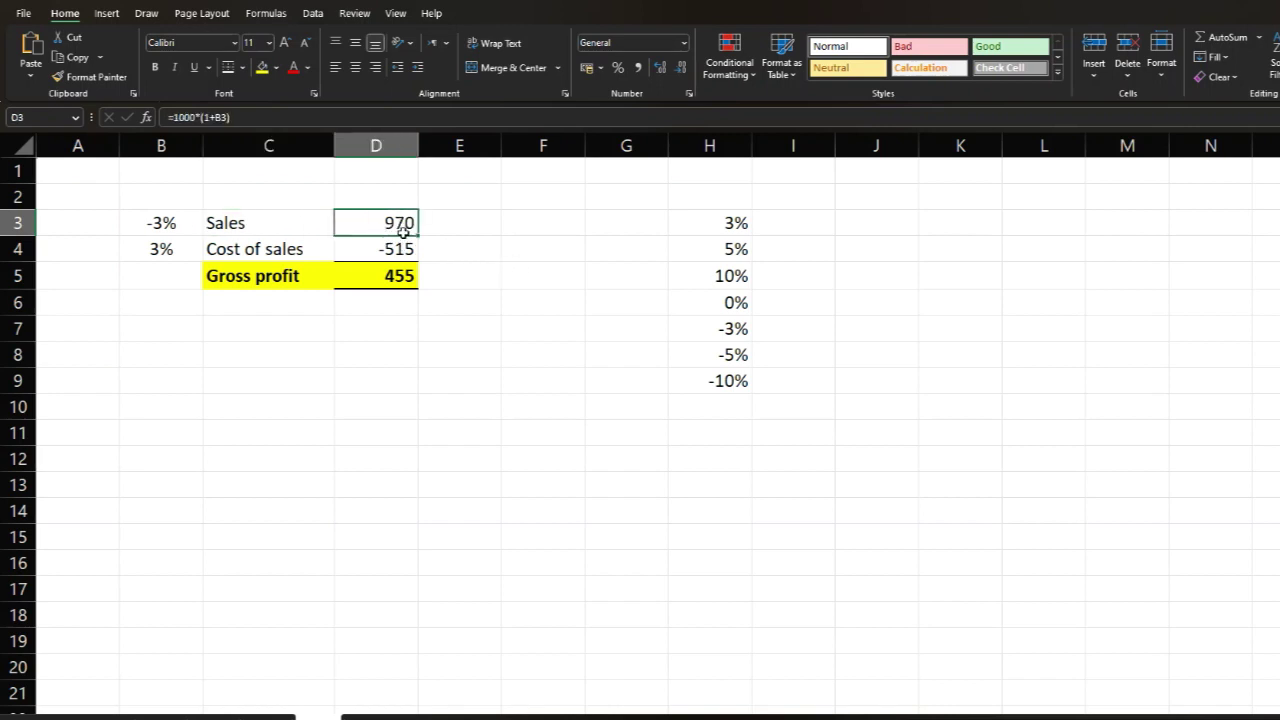
Choose -10% in the Cost of sales drop-down in B4 and check the Cost of sales and Gross profit amounts
{"action": "left_click", "coordinate": [171, 249]}
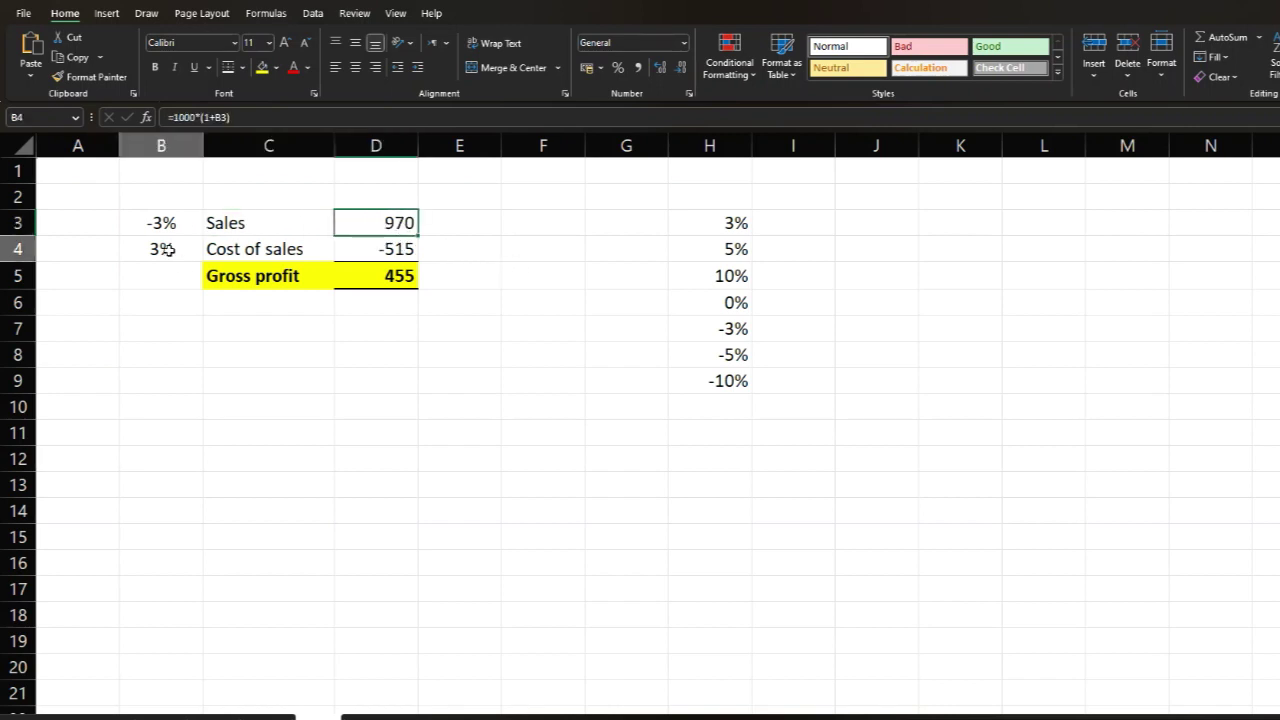
{"action": "left_click", "coordinate": [210, 256]}
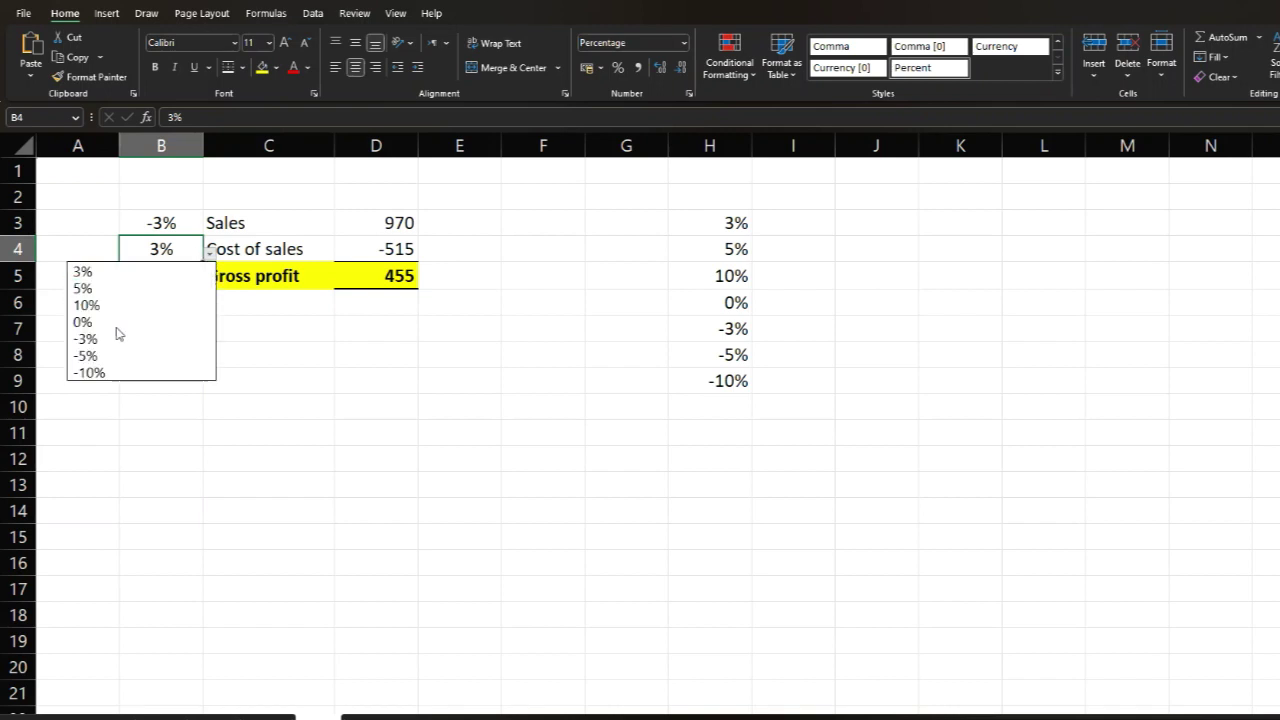
{"action": "left_click", "coordinate": [88, 372]}
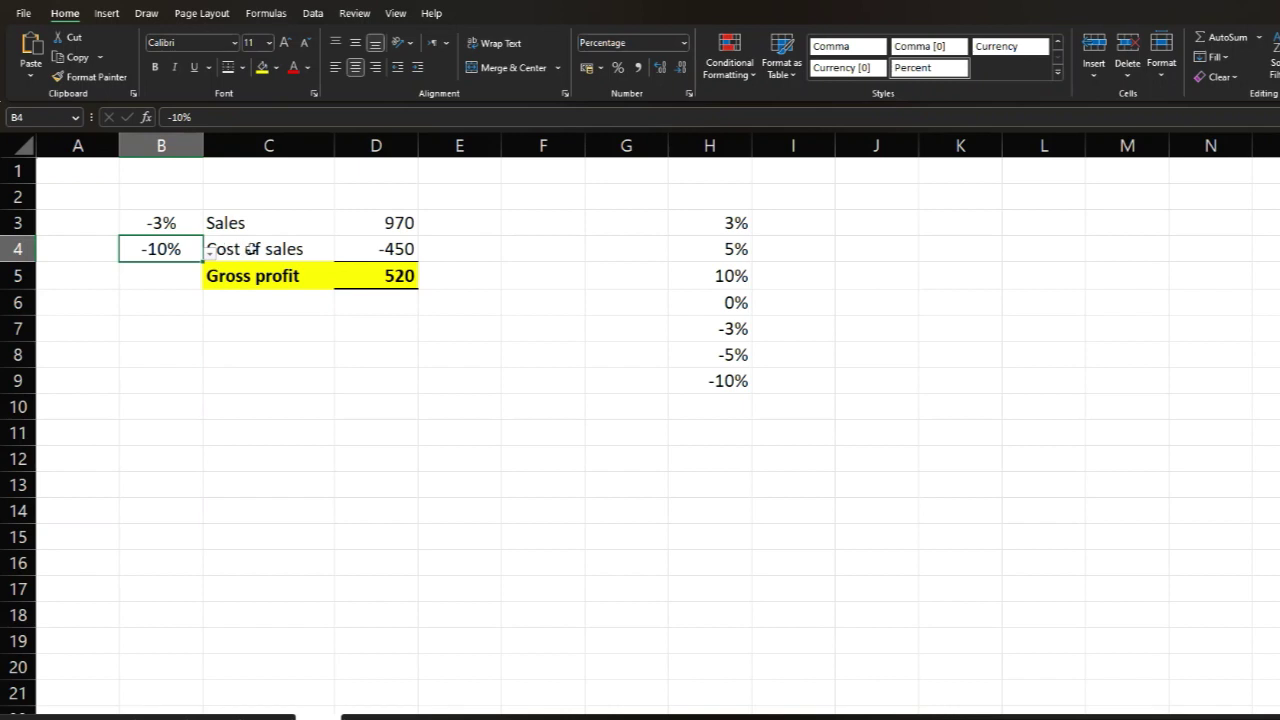
{"action": "left_click", "coordinate": [366, 247]}
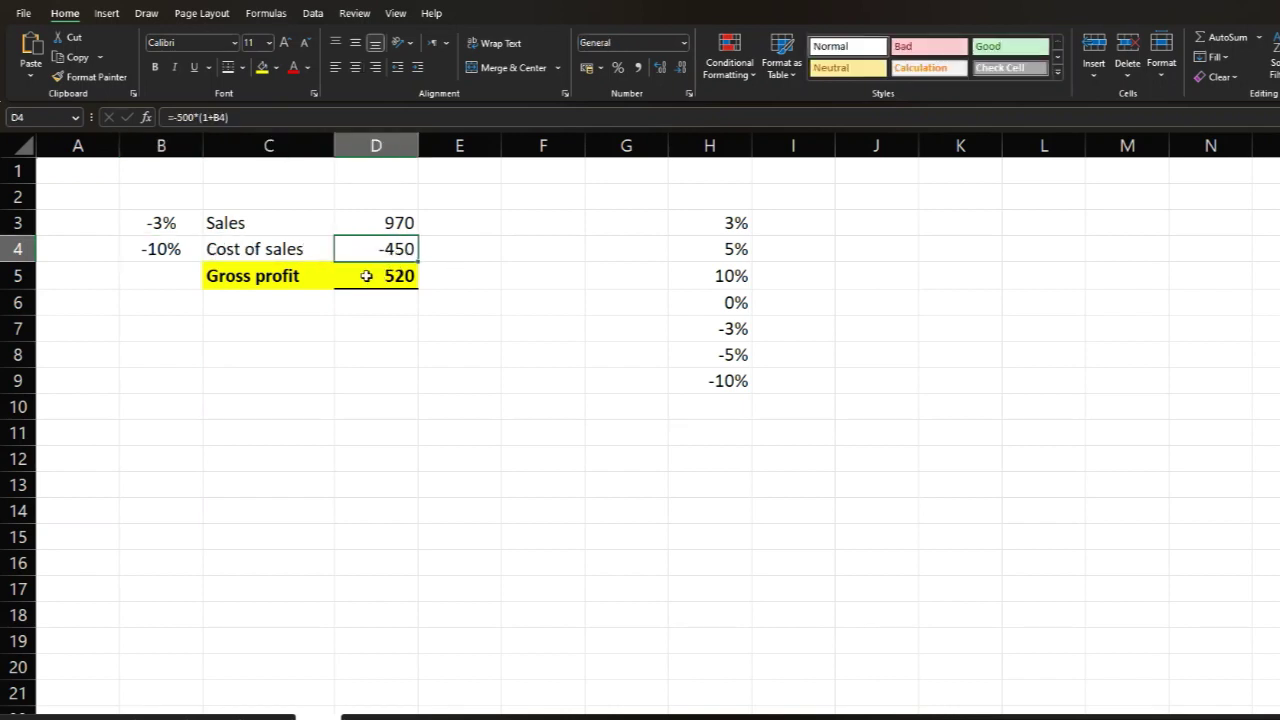
{"action": "left_click", "coordinate": [366, 275]}
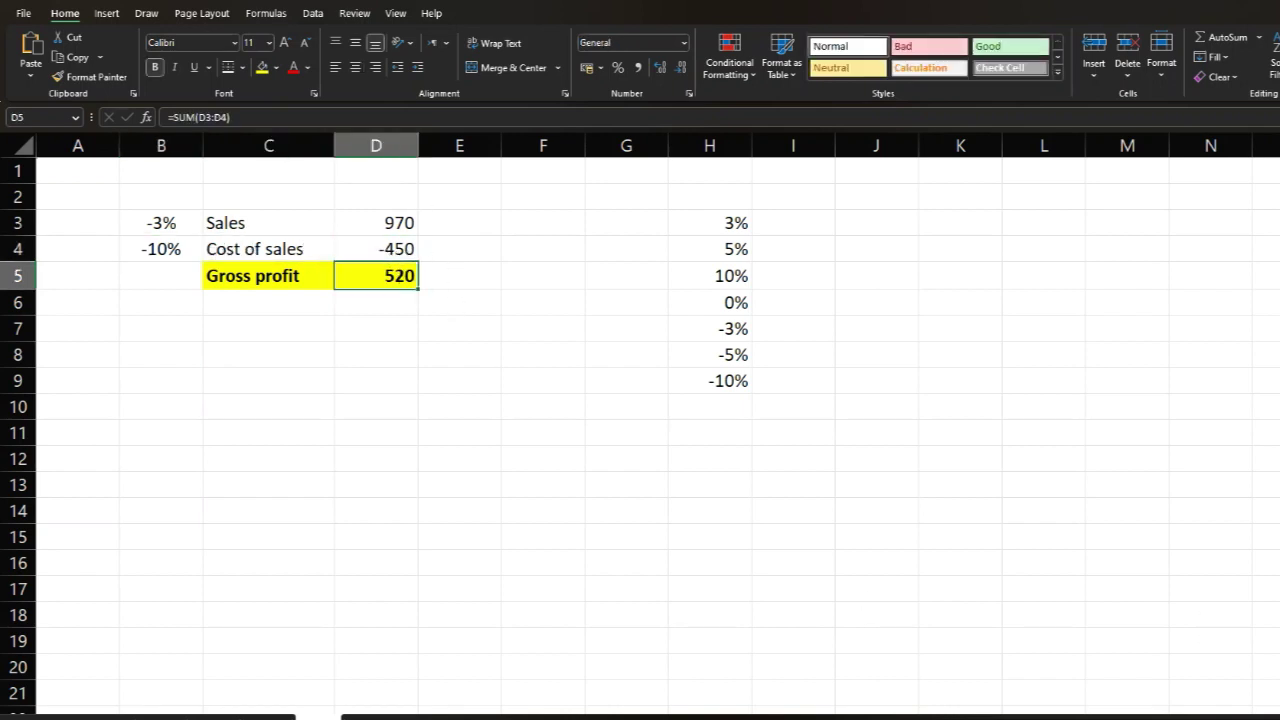
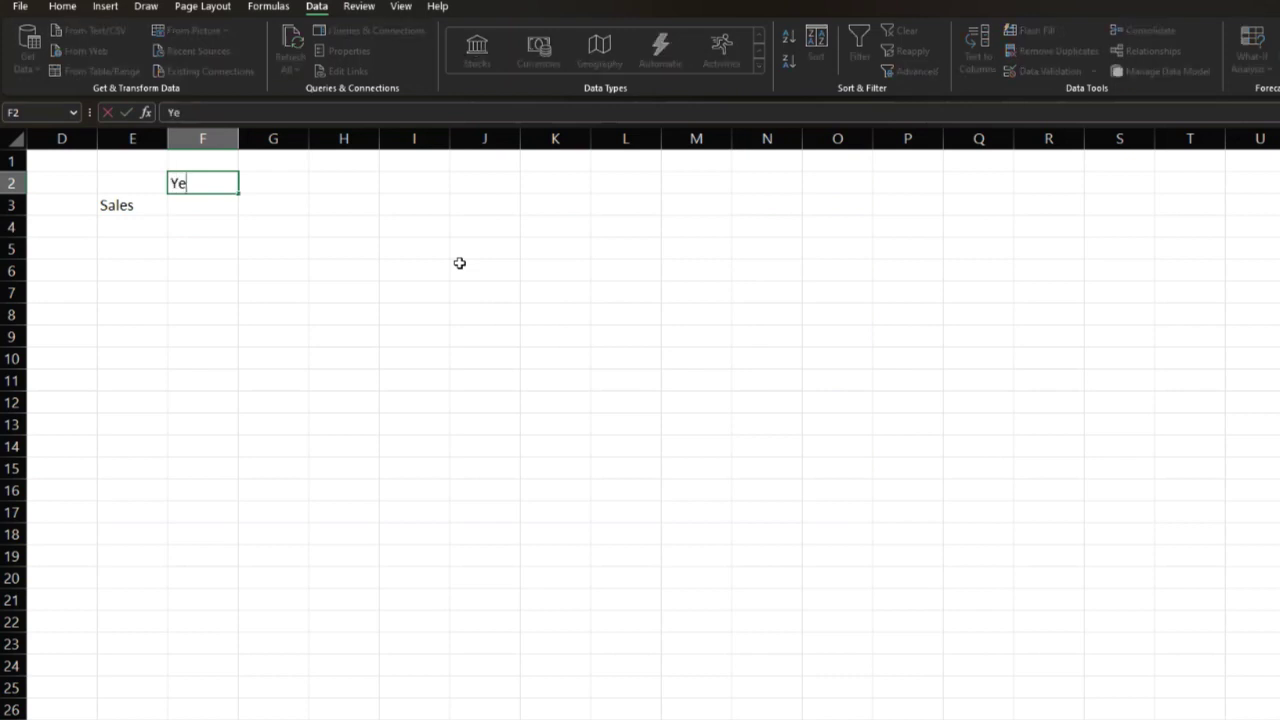
In the new blank sheet, enter the heading Year 1 in F2, 1000 for Sales in F3, and the label COGS in E4
{"action": "key", "text": "Return"}
{"action": "type", "text": "1000"}
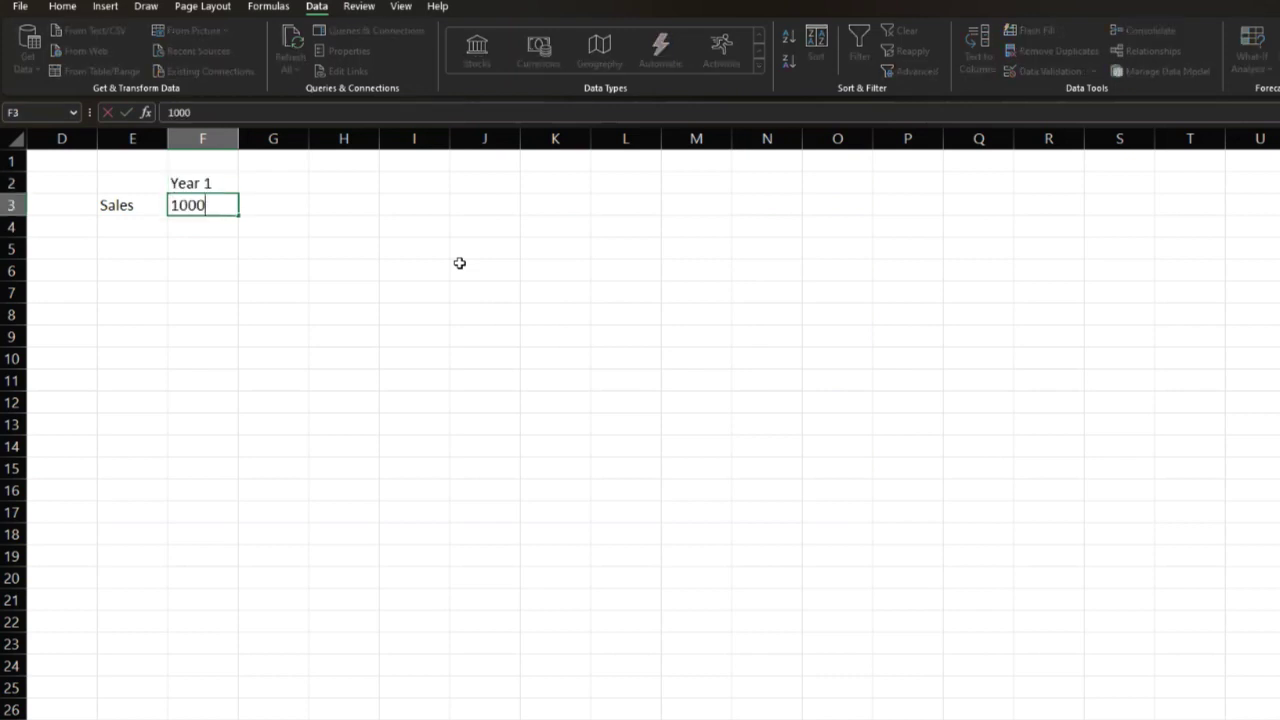
{"action": "key", "text": "Return"}
{"action": "key", "text": "Left"}
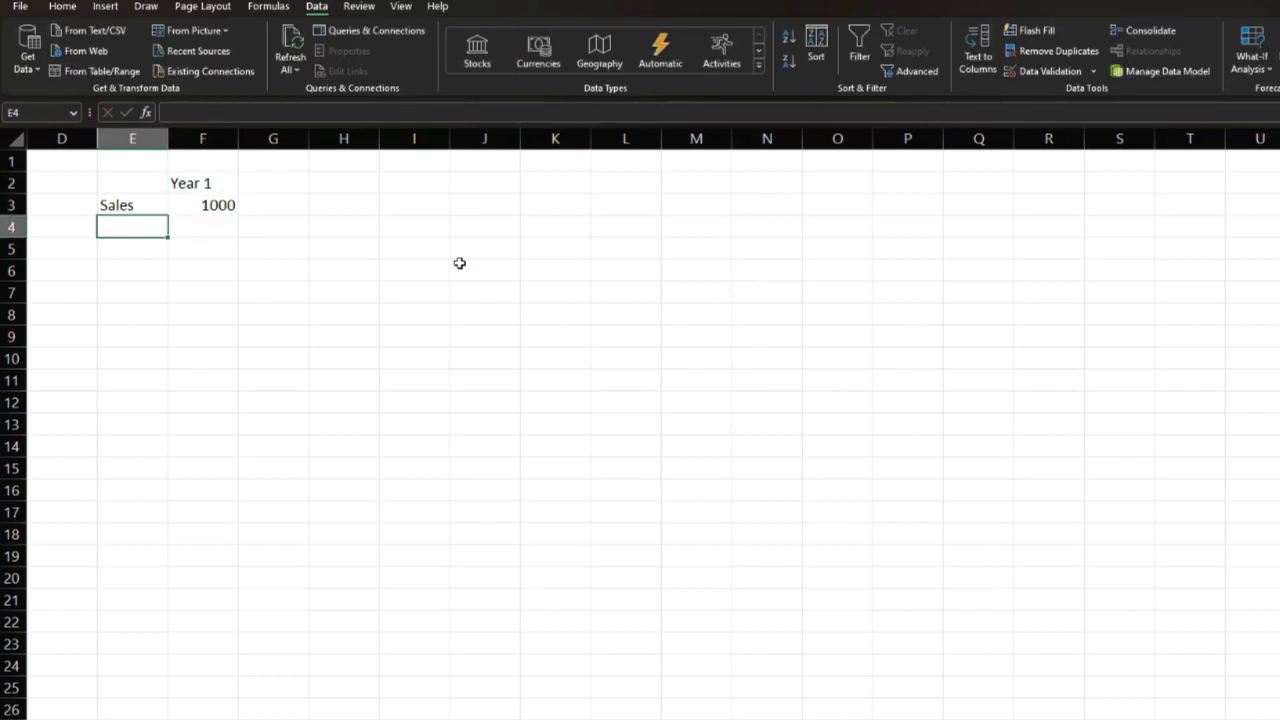
{"action": "type", "text": "COGS"}
{"action": "key", "text": "Return"}
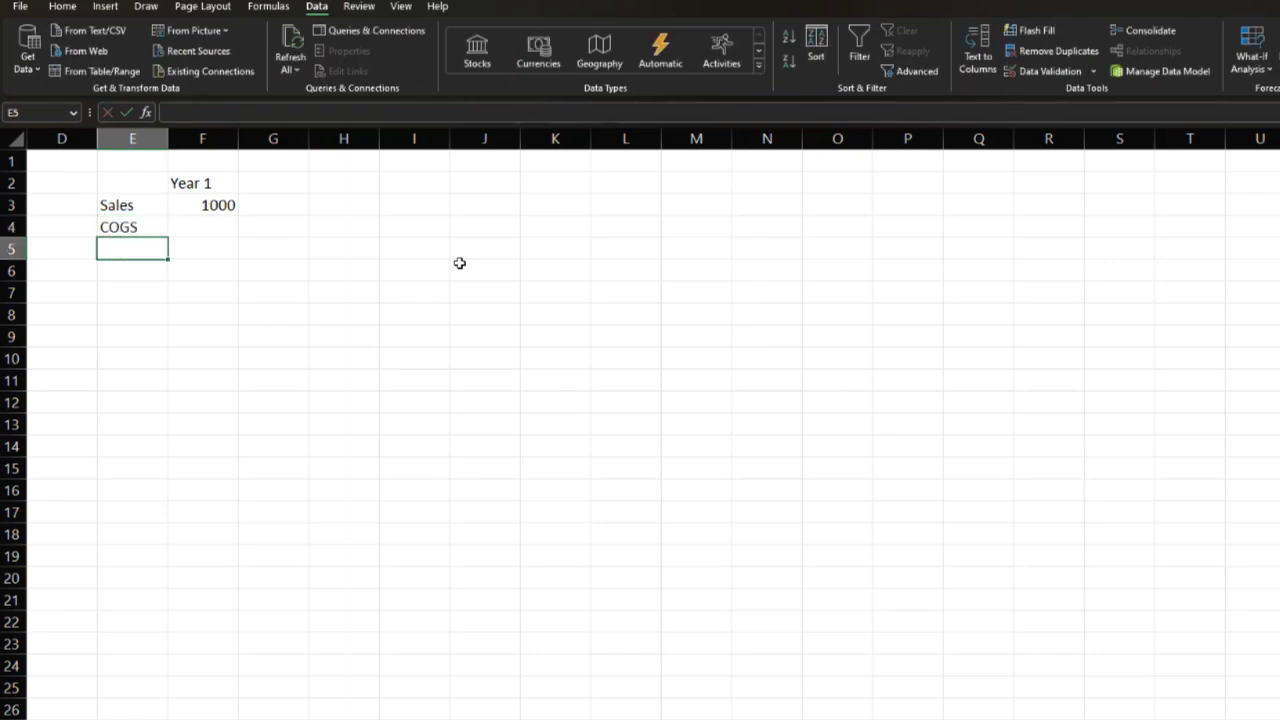
Enter -500 for COGS in F4
{"action": "key", "text": "Up"}
{"action": "key", "text": "Right"}
{"action": "type", "text": "-500"}
{"action": "key", "text": "Return"}
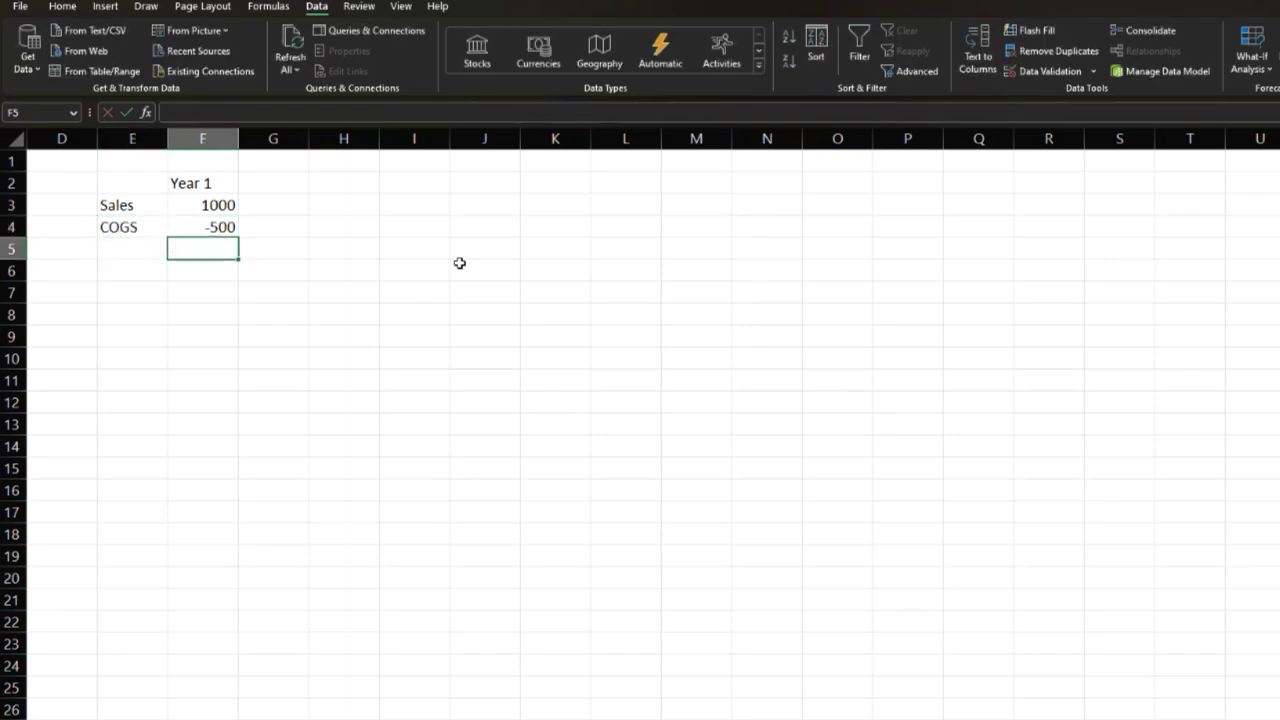
Label E5 as GP and total the Sales and COGS amounts in F5 with AutoSum
{"action": "key", "text": "Left"}
{"action": "type", "text": "GP"}
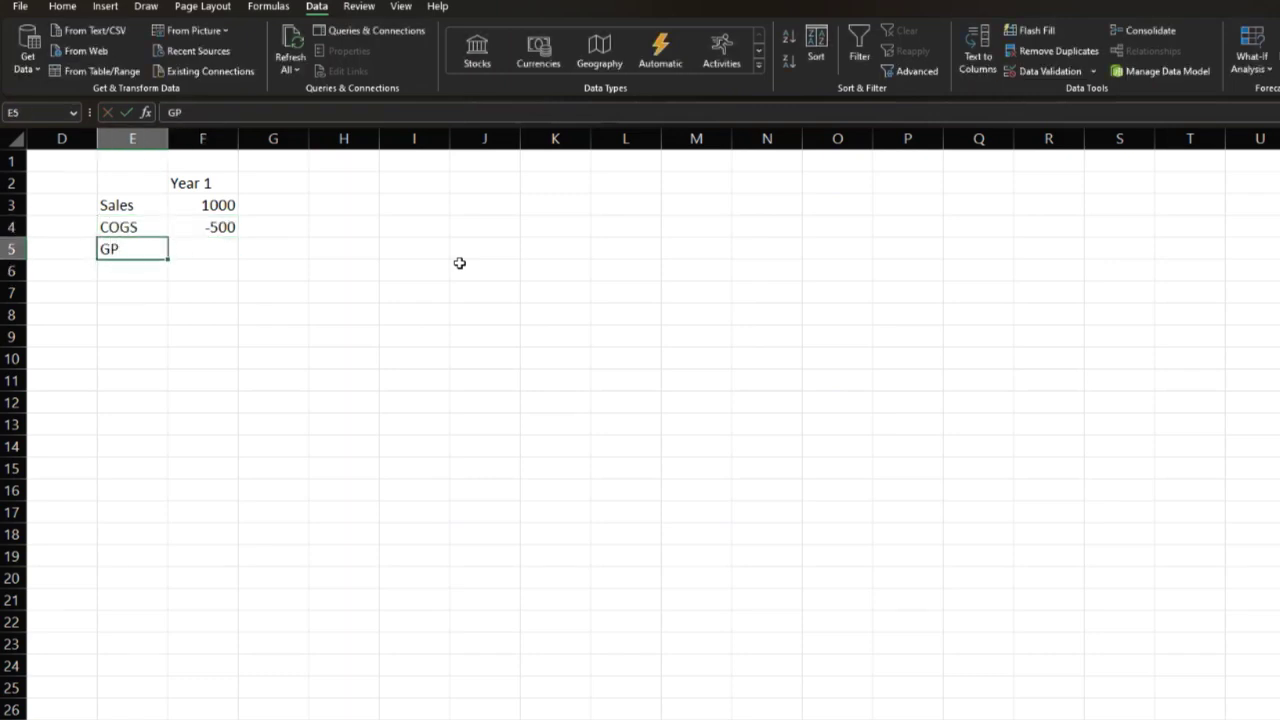
{"action": "key", "text": "Right"}
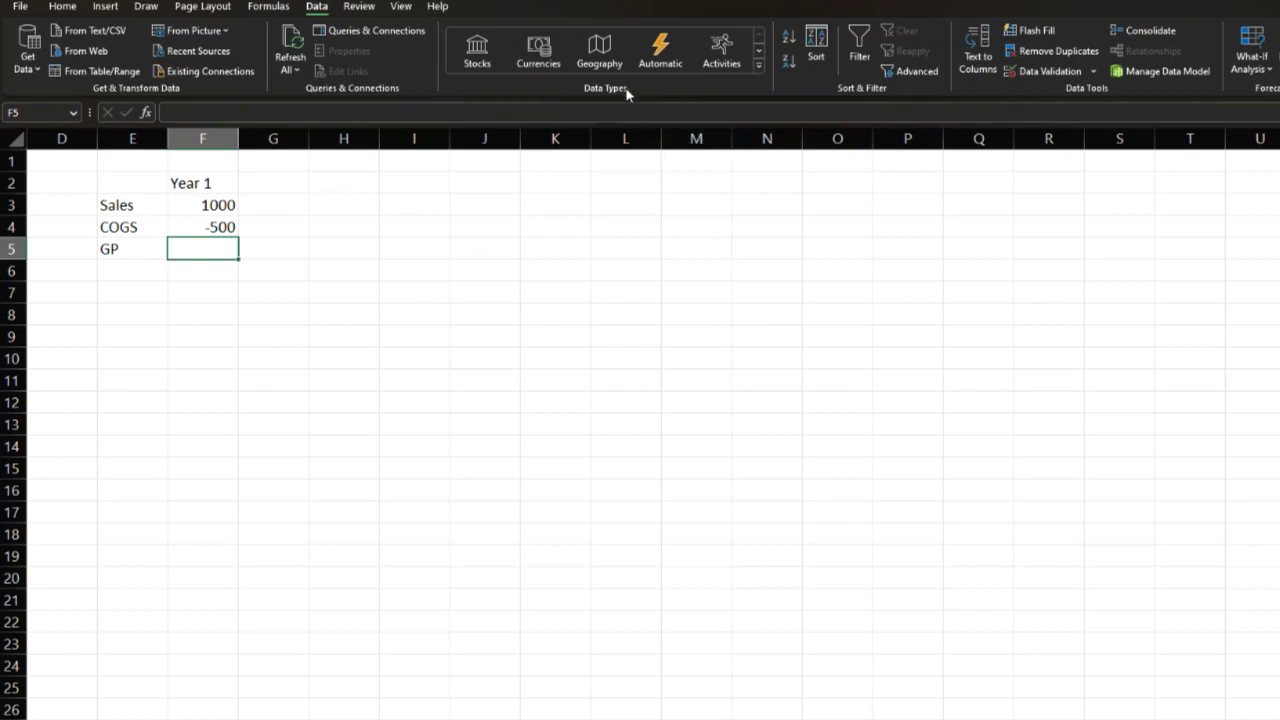
{"action": "left_click", "coordinate": [105, 7]}
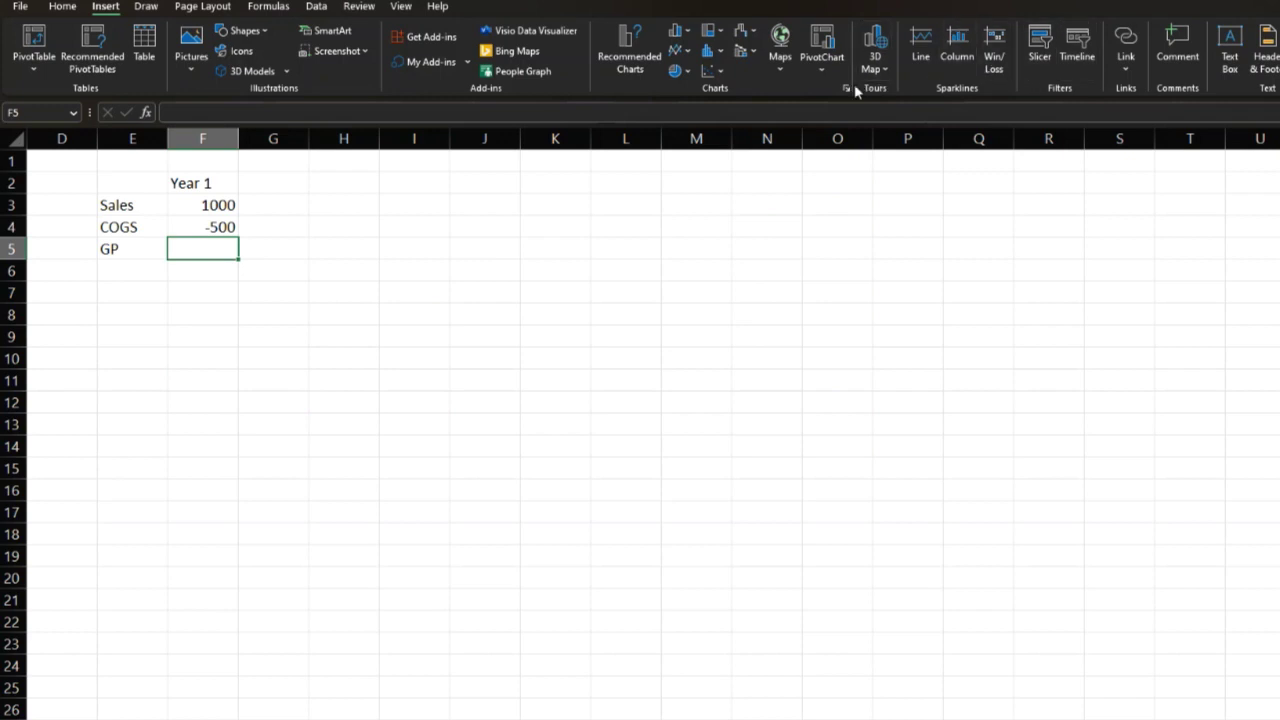
{"action": "left_click", "coordinate": [62, 7]}
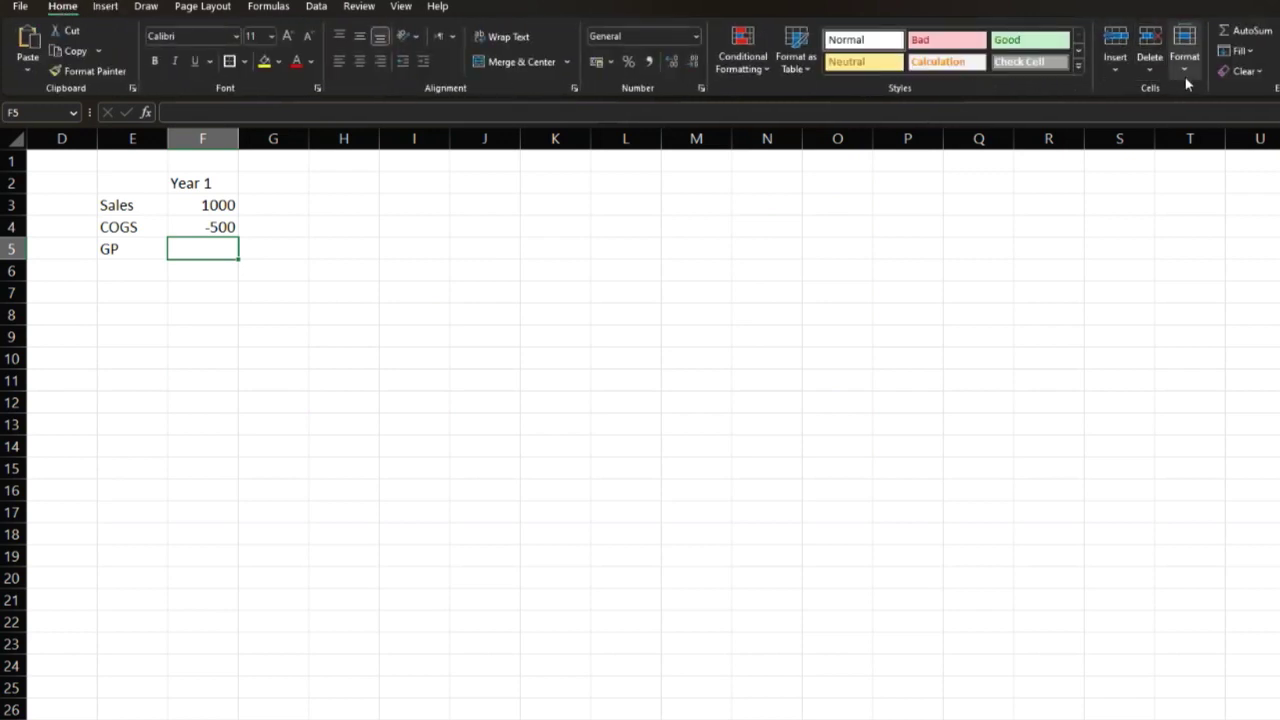
{"action": "left_click", "coordinate": [1248, 34]}
{"action": "key", "text": "Return"}
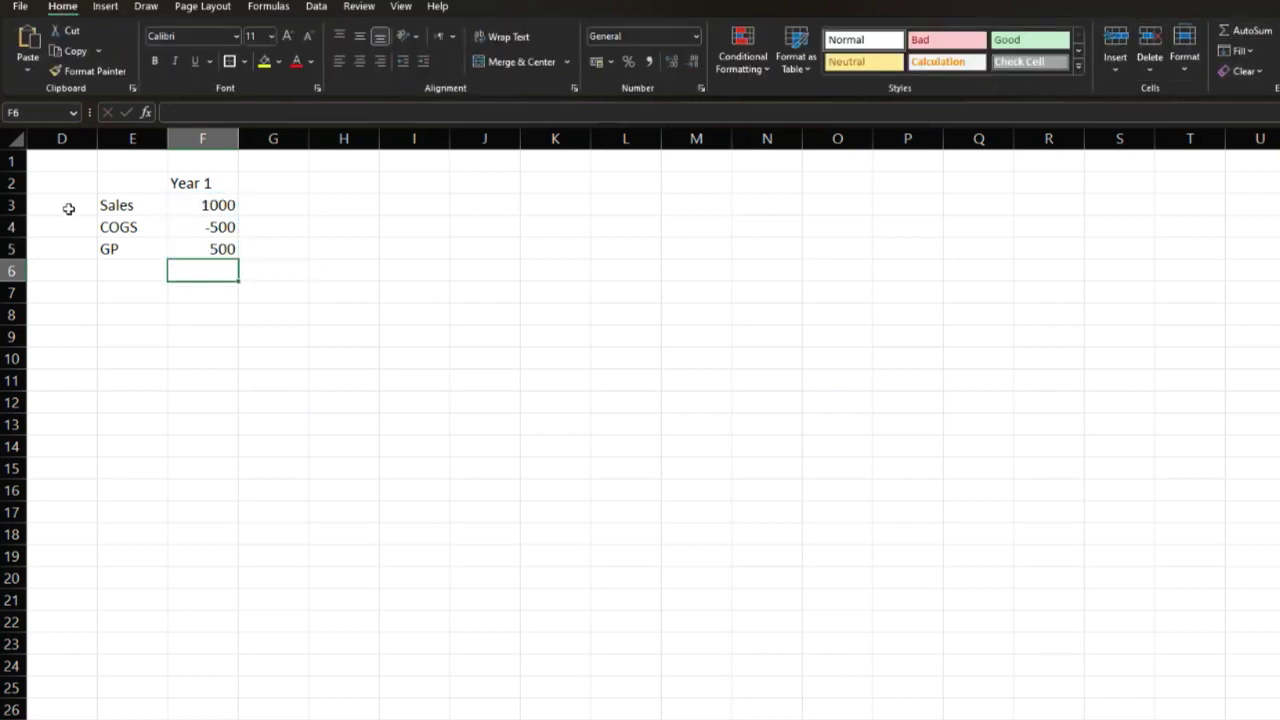
Add the label Ope Exp in E6 with the amount -300 in F6
{"action": "left_click", "coordinate": [123, 272]}
{"action": "type", "text": "Ope"}
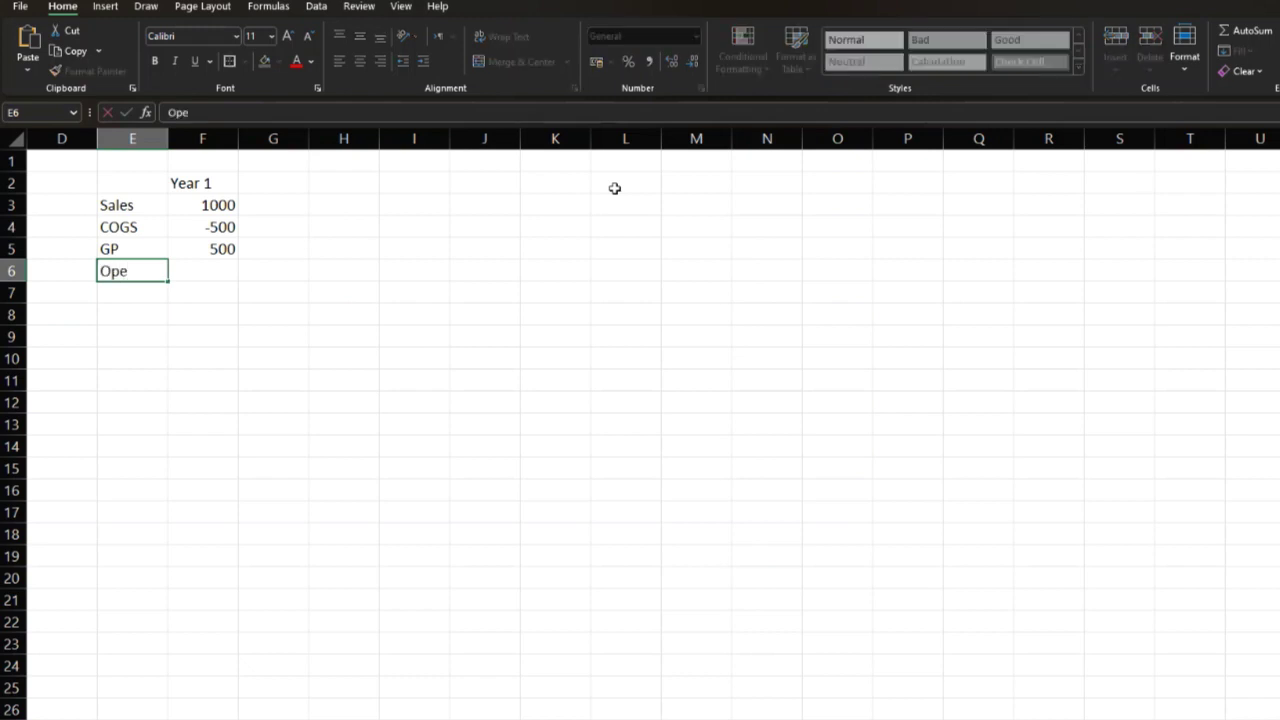
{"action": "type", "text": " Exp"}
{"action": "key", "text": "Return"}
{"action": "key", "text": "Up"}
{"action": "key", "text": "Right"}
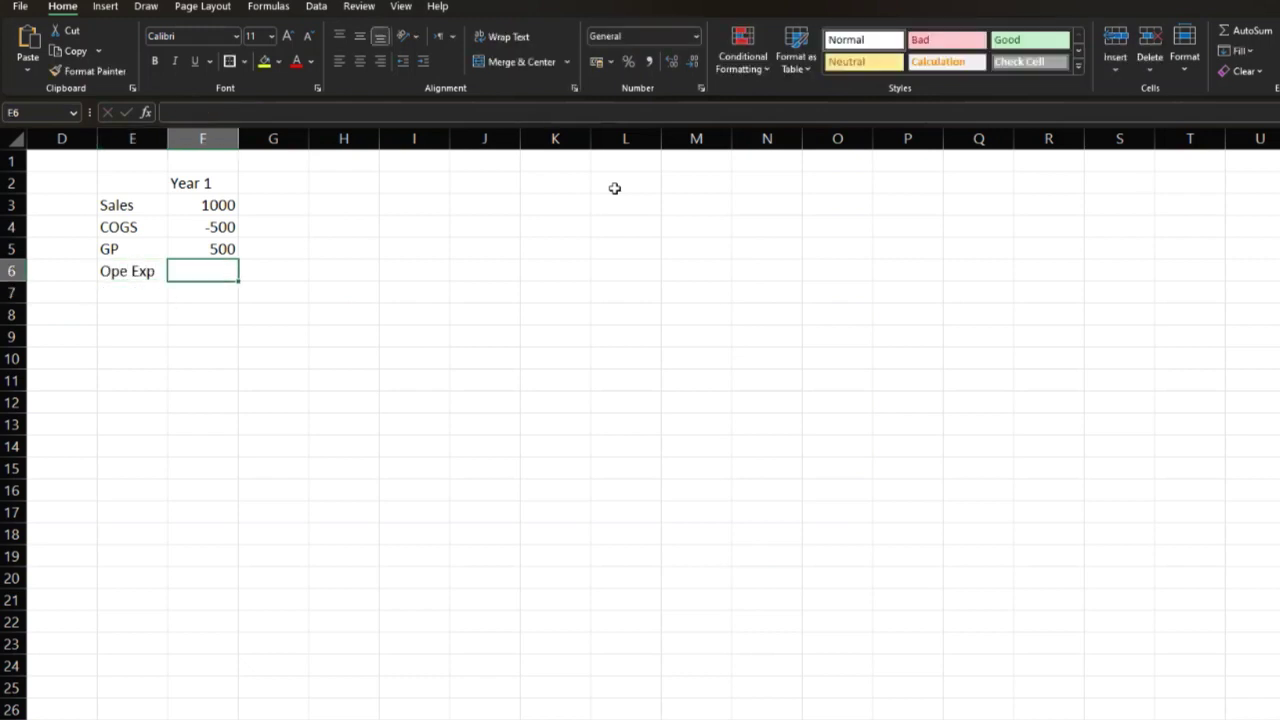
{"action": "type", "text": "-300"}
{"action": "key", "text": "Return"}
Add the label Net Profit in E7 and sum F5:F6 in F7
{"action": "key", "text": "Left"}
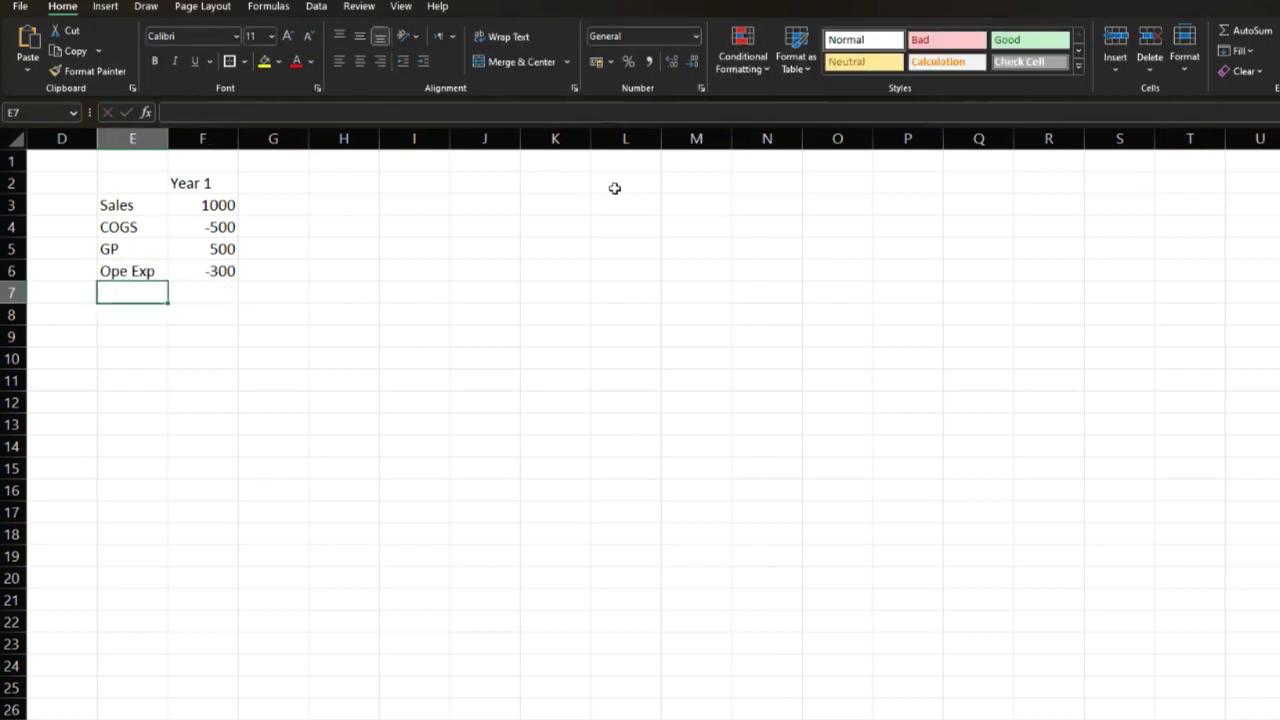
{"action": "type", "text": "Net Profit"}
{"action": "key", "text": "Return"}
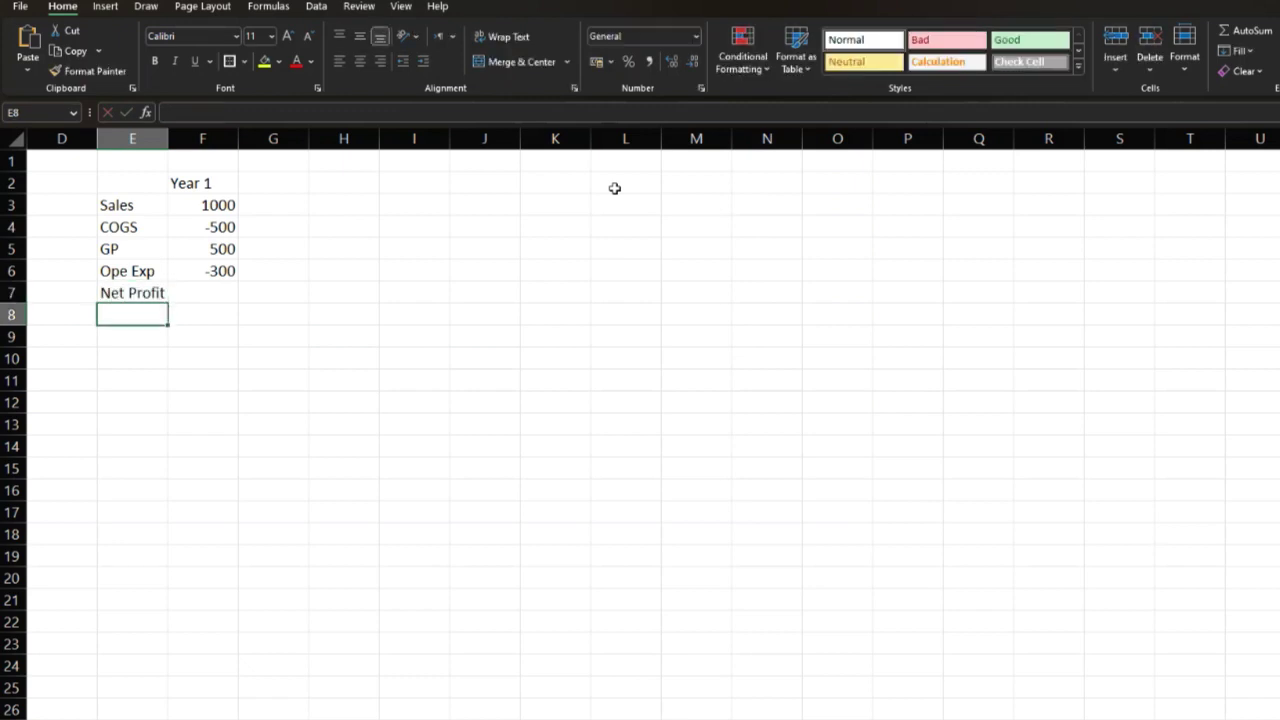
{"action": "key", "text": "Up"}
{"action": "key", "text": "Right"}
{"action": "type", "text": "=SUM("}
{"action": "key", "text": "Up"}
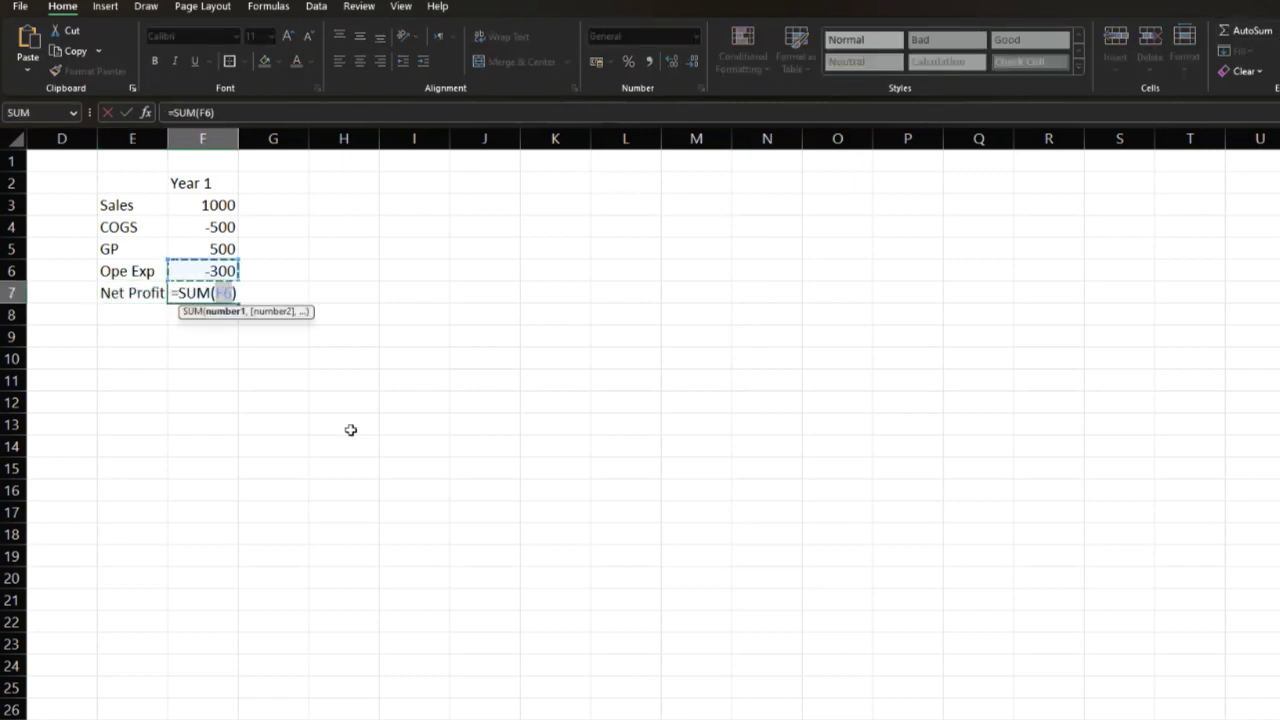
{"action": "left_click_drag", "start_coordinate": [205, 249], "coordinate": [205, 265]}
{"action": "key", "text": "Return"}
Fill the Net Profit row E7:F7 yellow and underline the COGS and Ope Exp amounts in F4 and F6
{"action": "left_click_drag", "start_coordinate": [130, 293], "coordinate": [190, 292]}
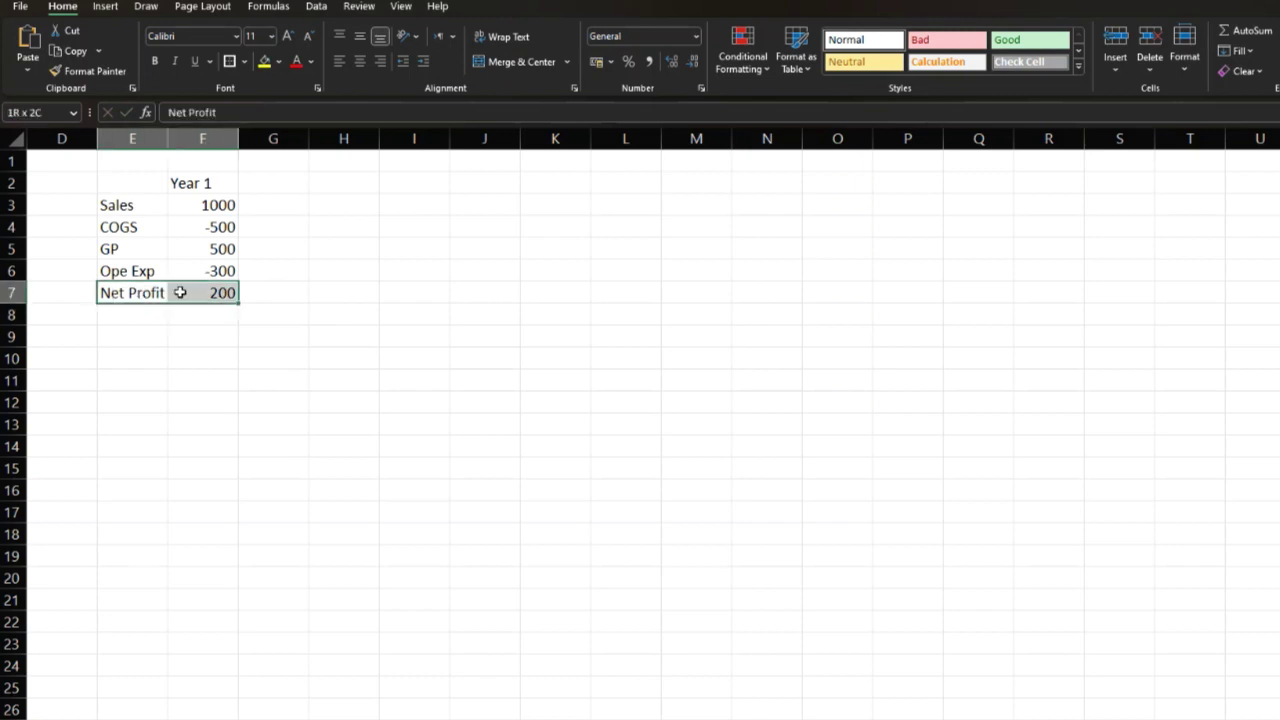
{"action": "left_click", "coordinate": [264, 61]}
{"action": "left_click", "coordinate": [200, 232]}
{"action": "key", "text": "ctrl+u"}
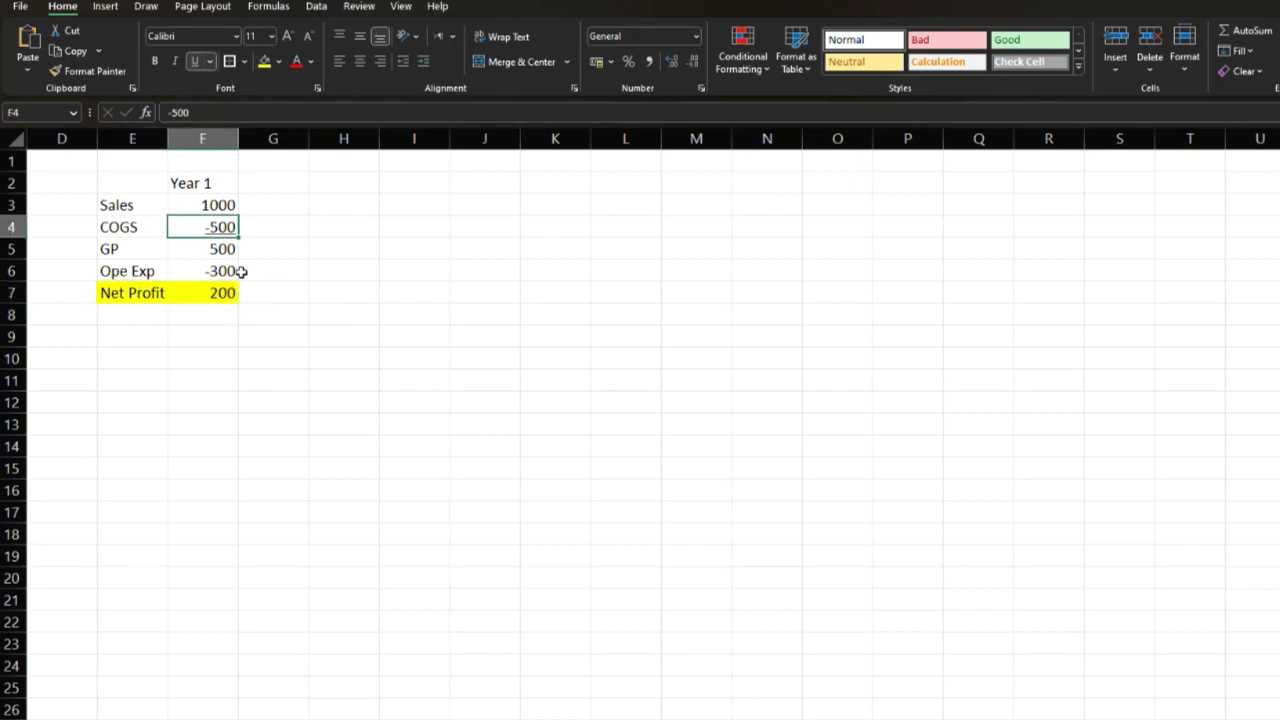
{"action": "left_click", "coordinate": [224, 271]}
{"action": "left_click", "coordinate": [195, 61]}
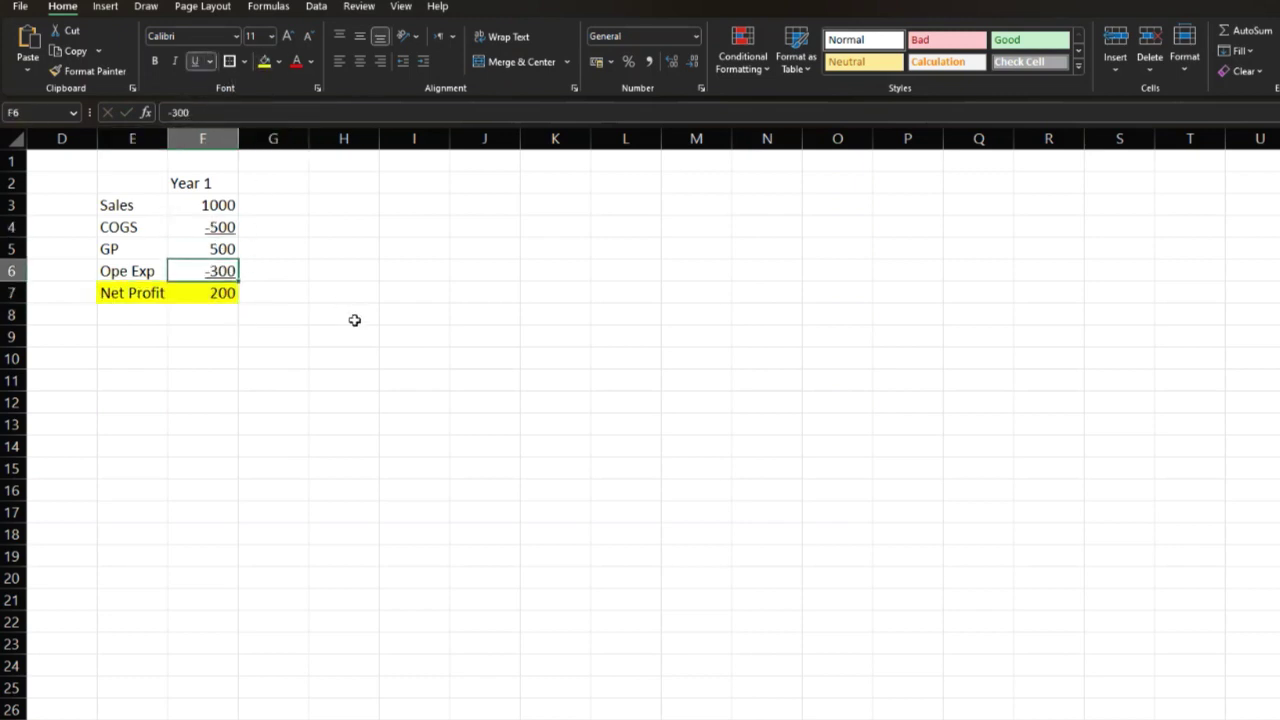
Underline the Net Profit amount in F7, and centre and underline the Year 1 heading in F2
{"action": "left_click", "coordinate": [354, 320]}
{"action": "left_click_drag", "start_coordinate": [118, 293], "coordinate": [186, 294]}
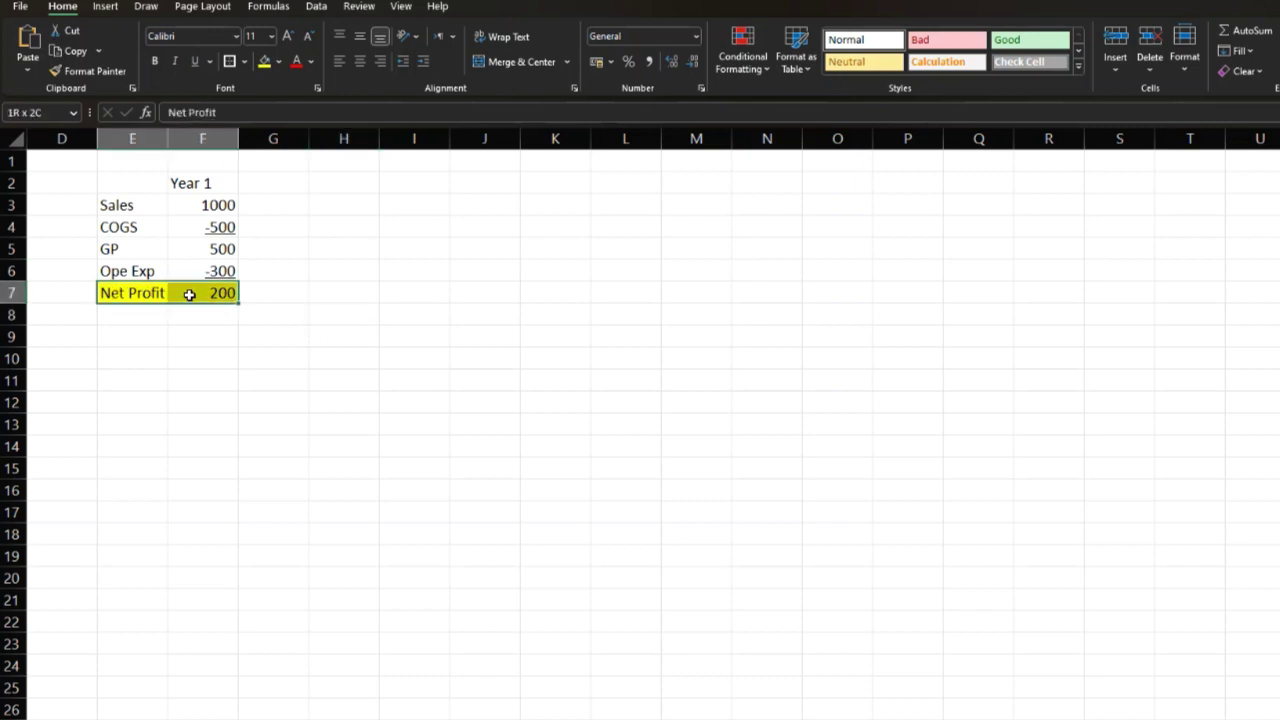
{"action": "left_click", "coordinate": [193, 294]}
{"action": "left_click", "coordinate": [195, 62]}
{"action": "left_click", "coordinate": [360, 424]}
{"action": "left_click", "coordinate": [185, 185]}
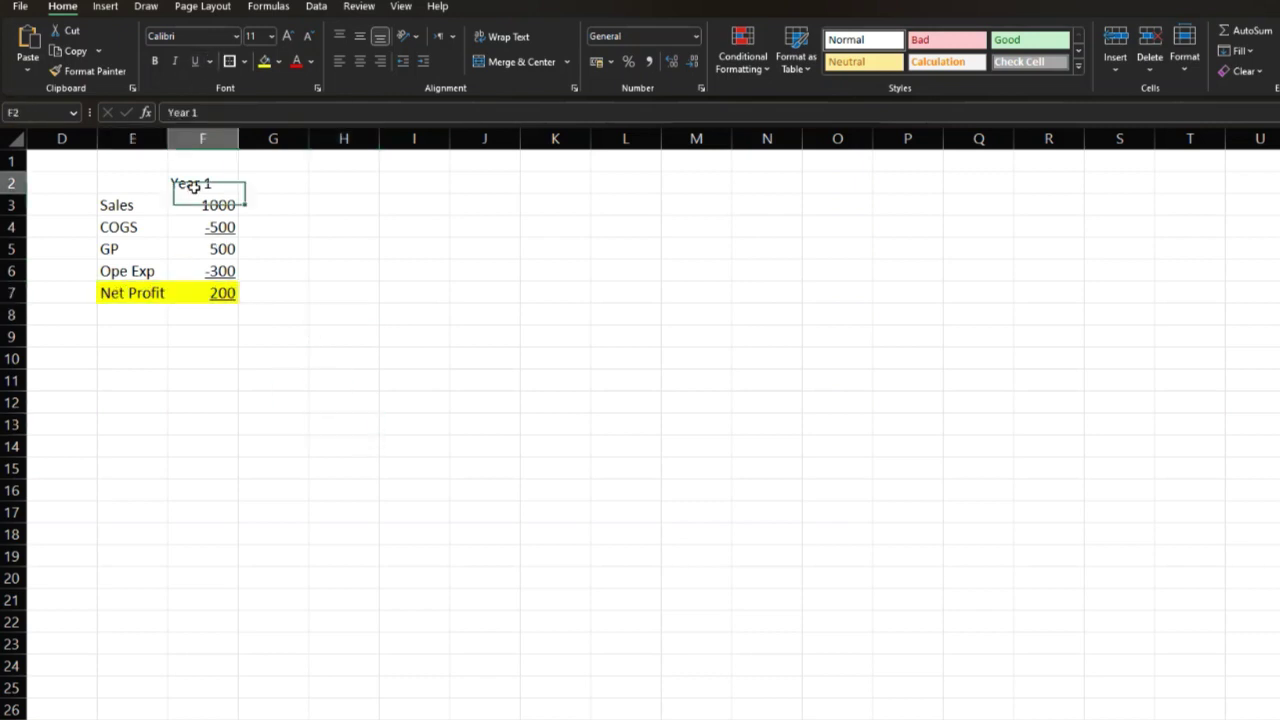
{"action": "left_click", "coordinate": [360, 61]}
Enter the heading Sensitivity Analysis in H2
{"action": "key", "text": "Right"}
{"action": "key", "text": "Right"}
{"action": "type", "text": "Sensitivit"}
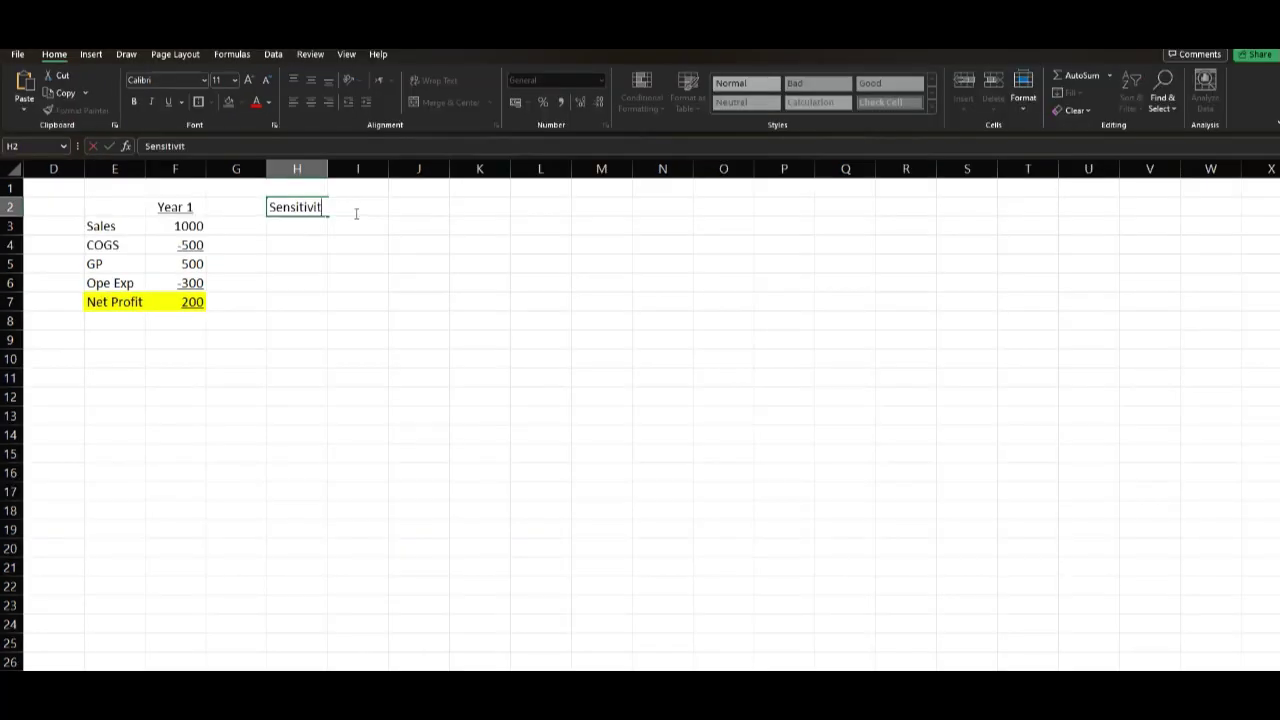
{"action": "type", "text": "y Analysis"}
{"action": "key", "text": "Return"}
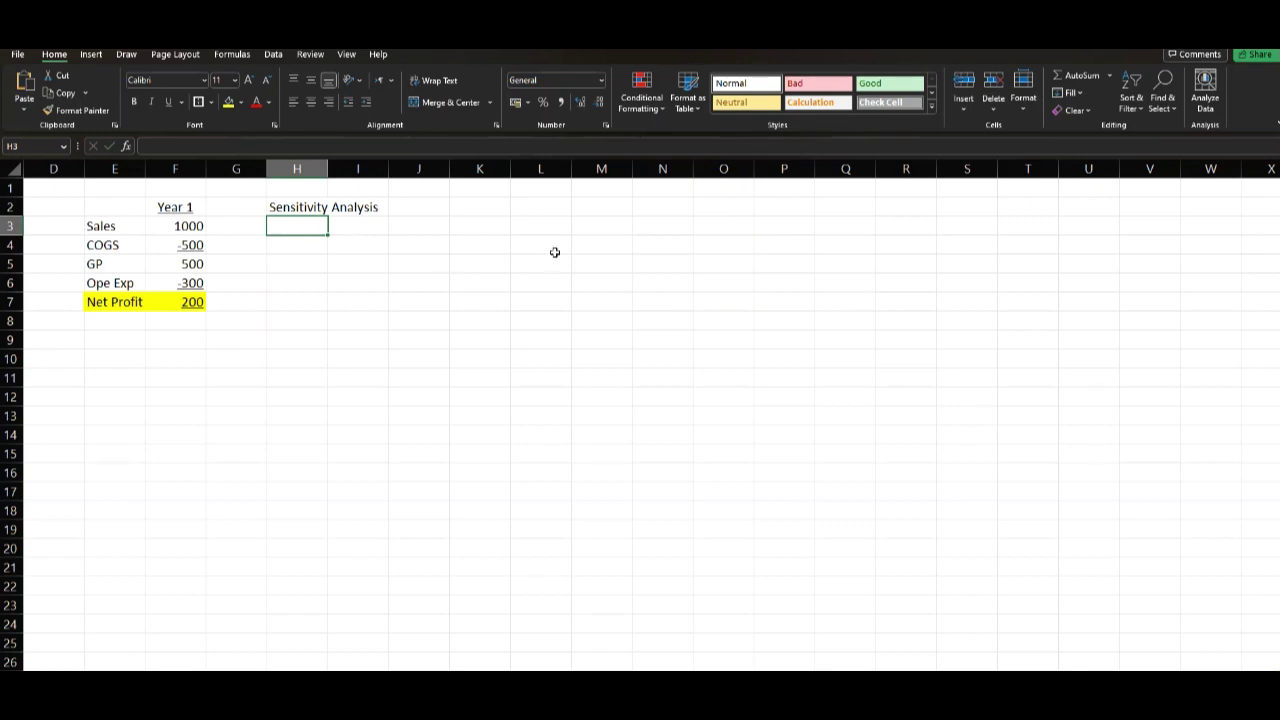
Enter the labels Sales, COGS and Ope Expen in H3 to H5 under the Sensitivity Analysis heading
{"action": "type", "text": "Sales"}
{"action": "key", "text": "Return"}
{"action": "type", "text": "COGS"}
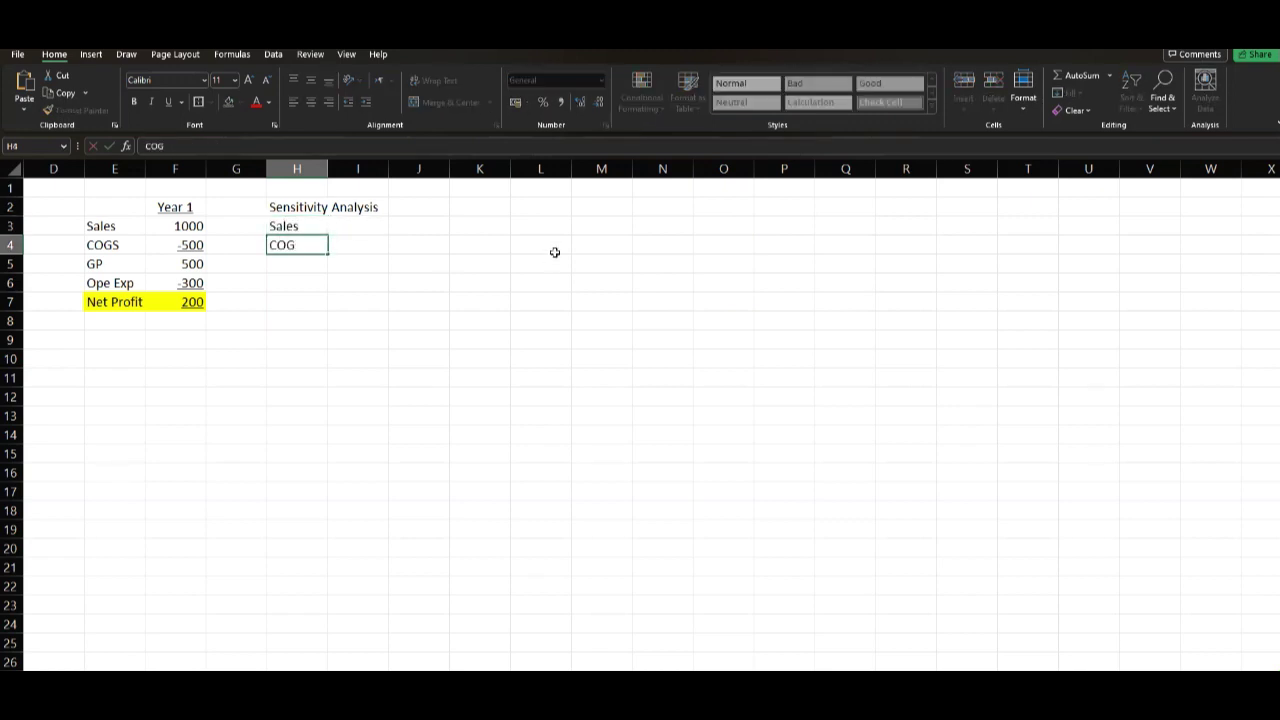
{"action": "key", "text": "Return"}
{"action": "type", "text": "Ope Expen"}
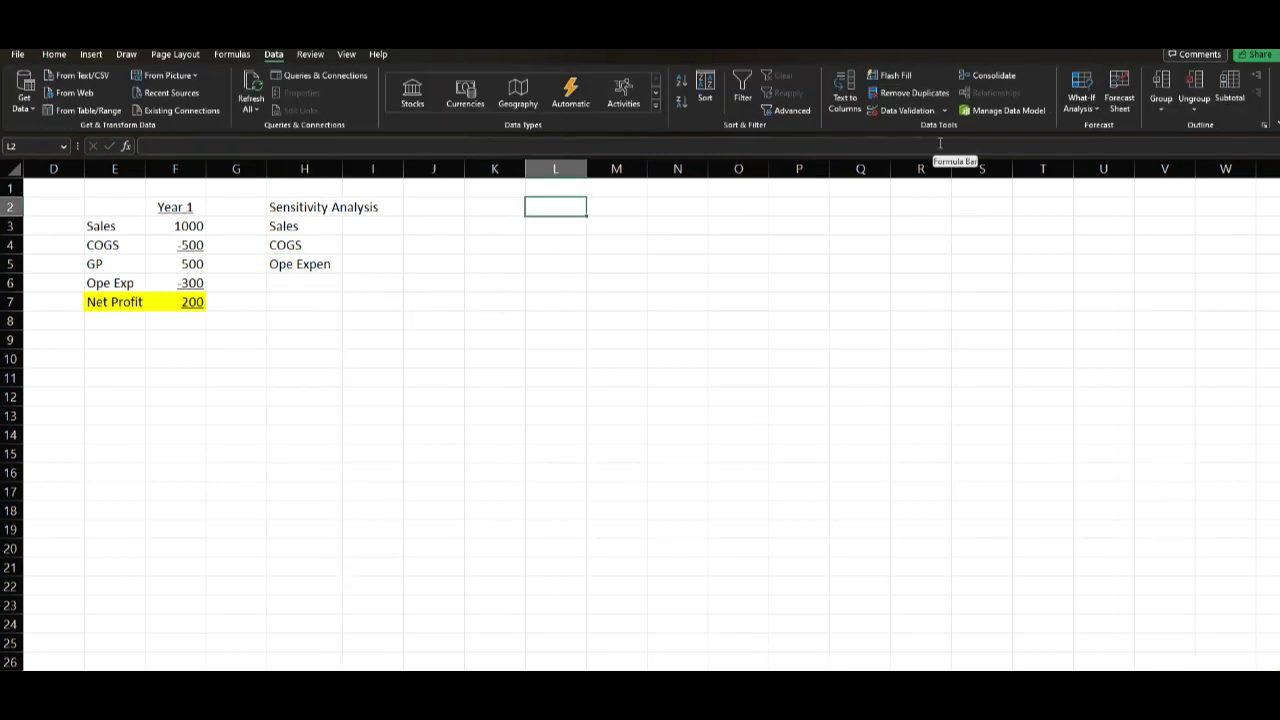
Enter 0% in L2 and 1% in L3, and fill the series down to 10% in L12
{"action": "type", "text": "1"}
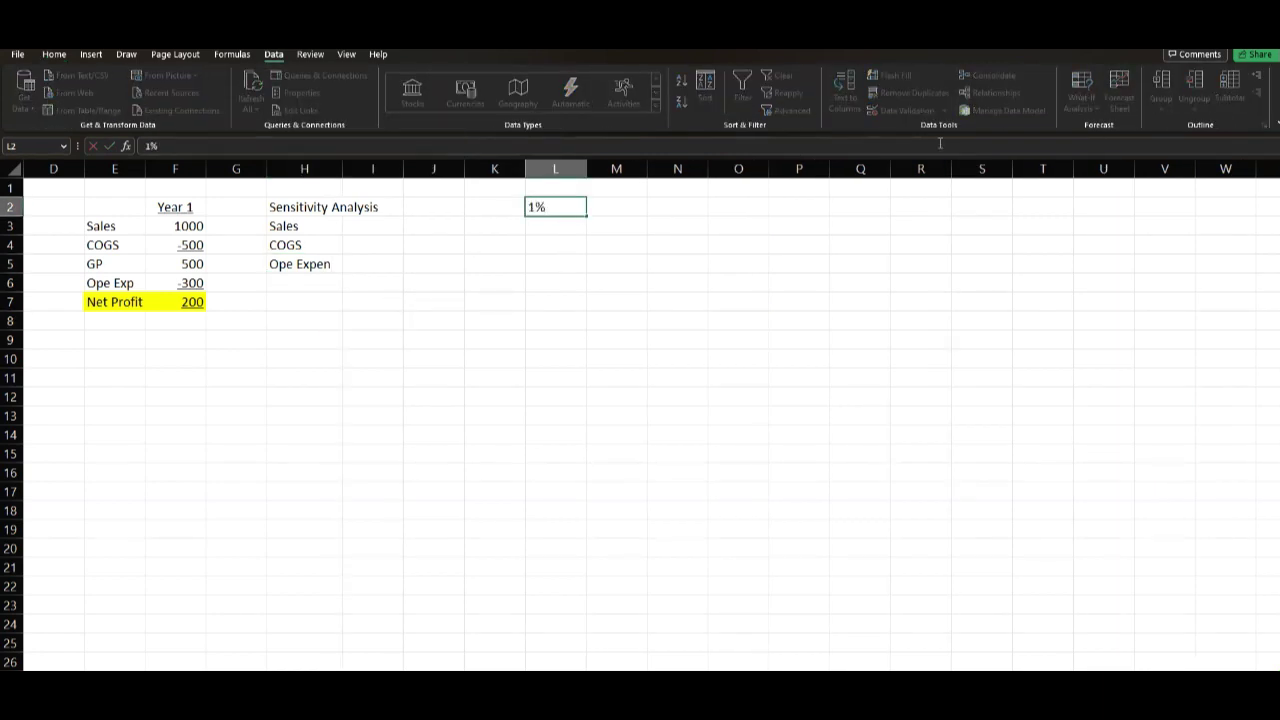
{"action": "key", "text": "Return"}
{"action": "key", "text": "Up"}
{"action": "type", "text": "0"}
{"action": "key", "text": "Return"}
{"action": "type", "text": "1"}
{"action": "key", "text": "Return"}
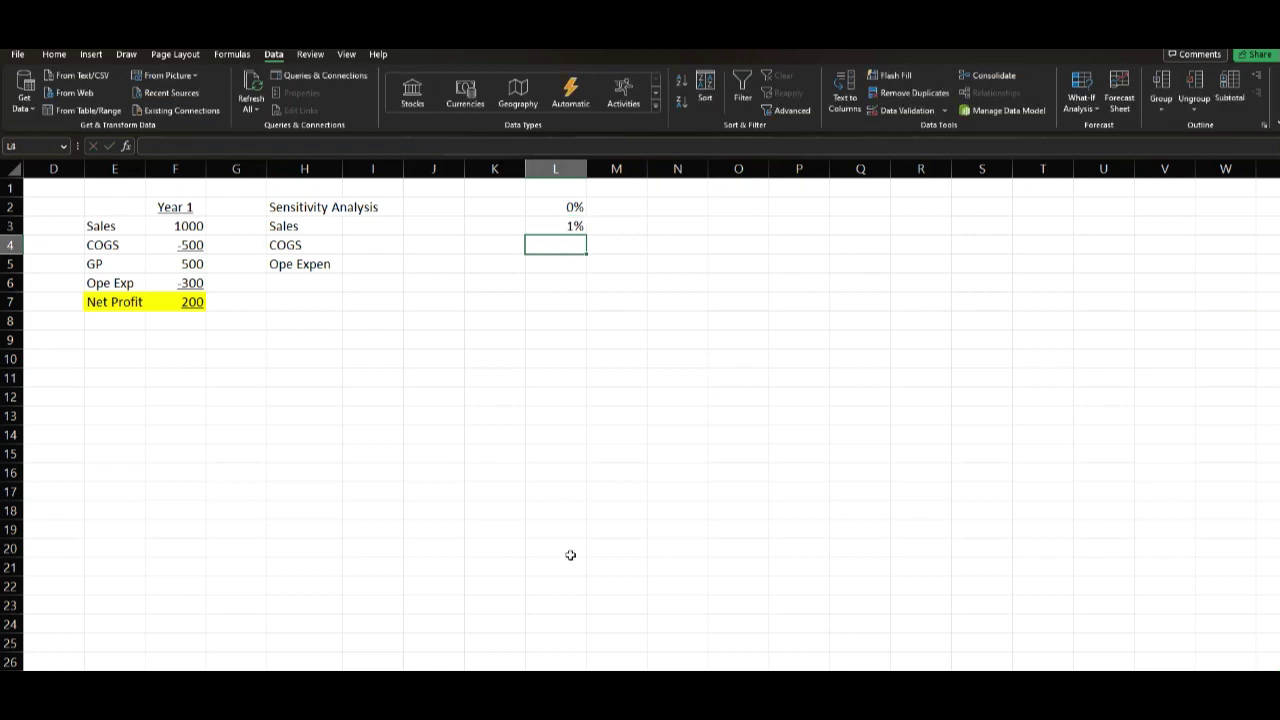
{"action": "left_click_drag", "start_coordinate": [565, 205], "coordinate": [573, 400]}
Enter -1% in L13 and -2% in L14, and fill the series down to -10% in L22
{"action": "left_click", "coordinate": [560, 418]}
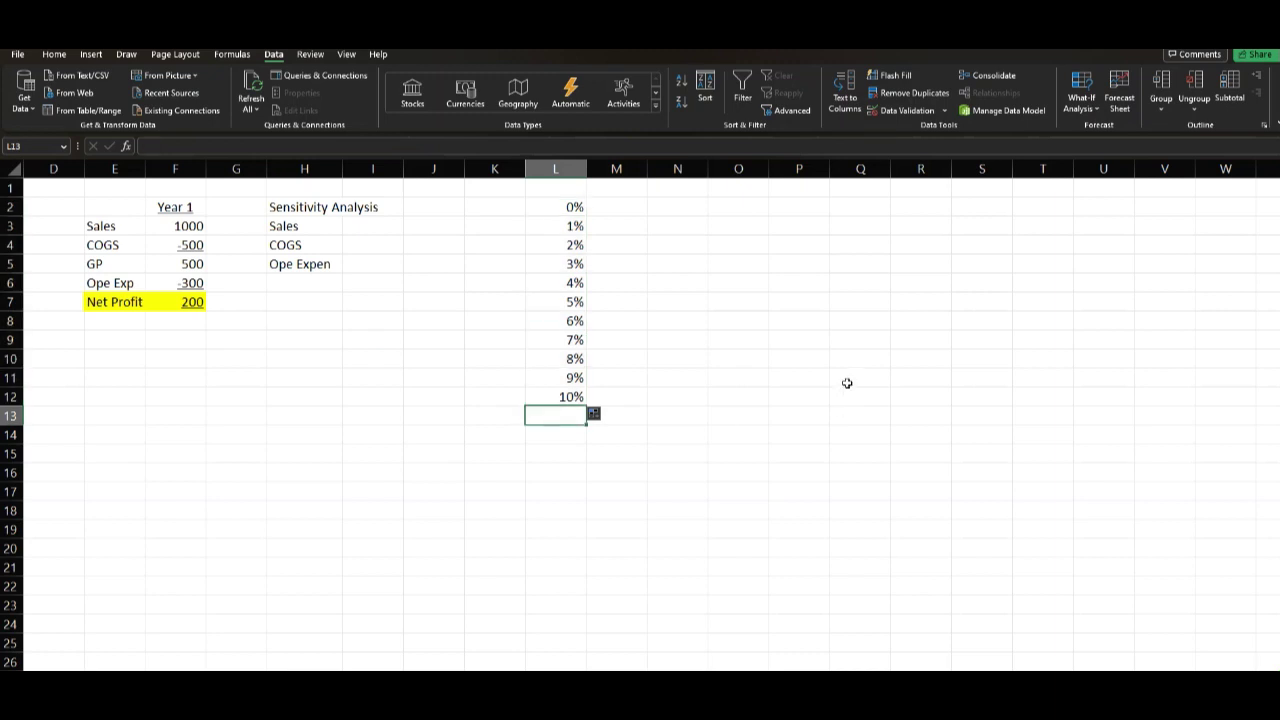
{"action": "type", "text": "-1%"}
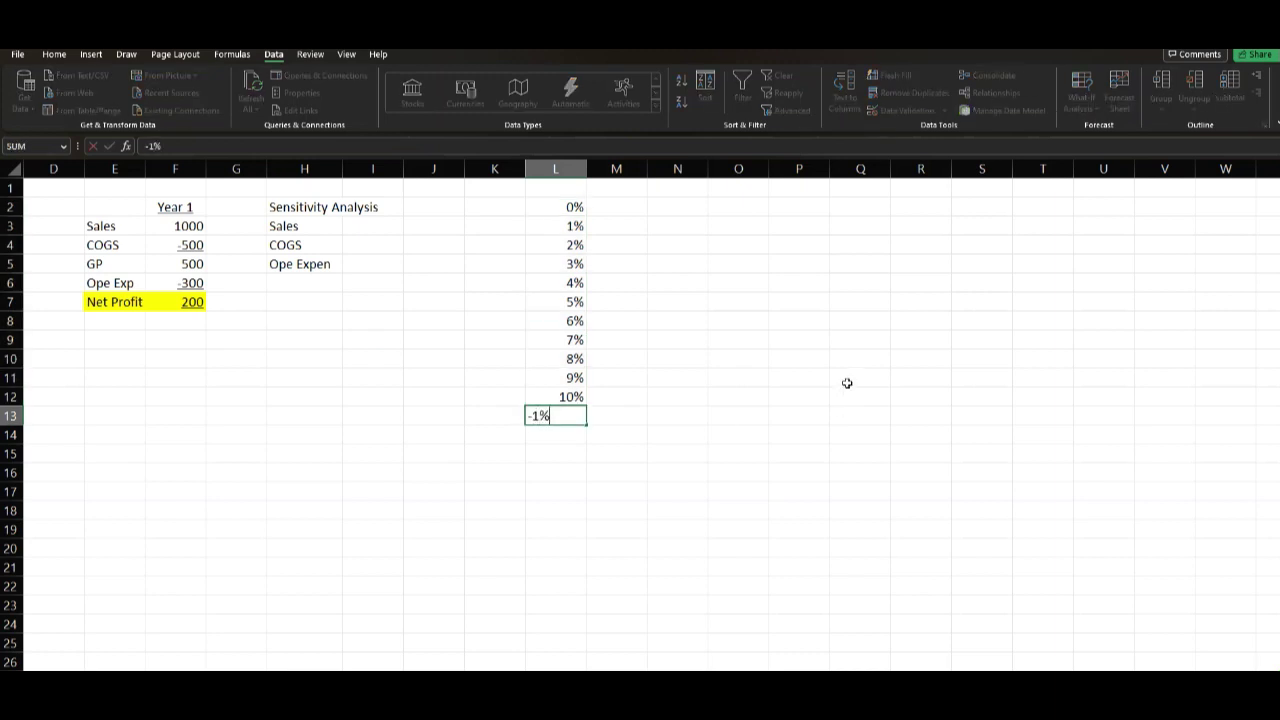
{"action": "key", "text": "Return"}
{"action": "type", "text": "-"}
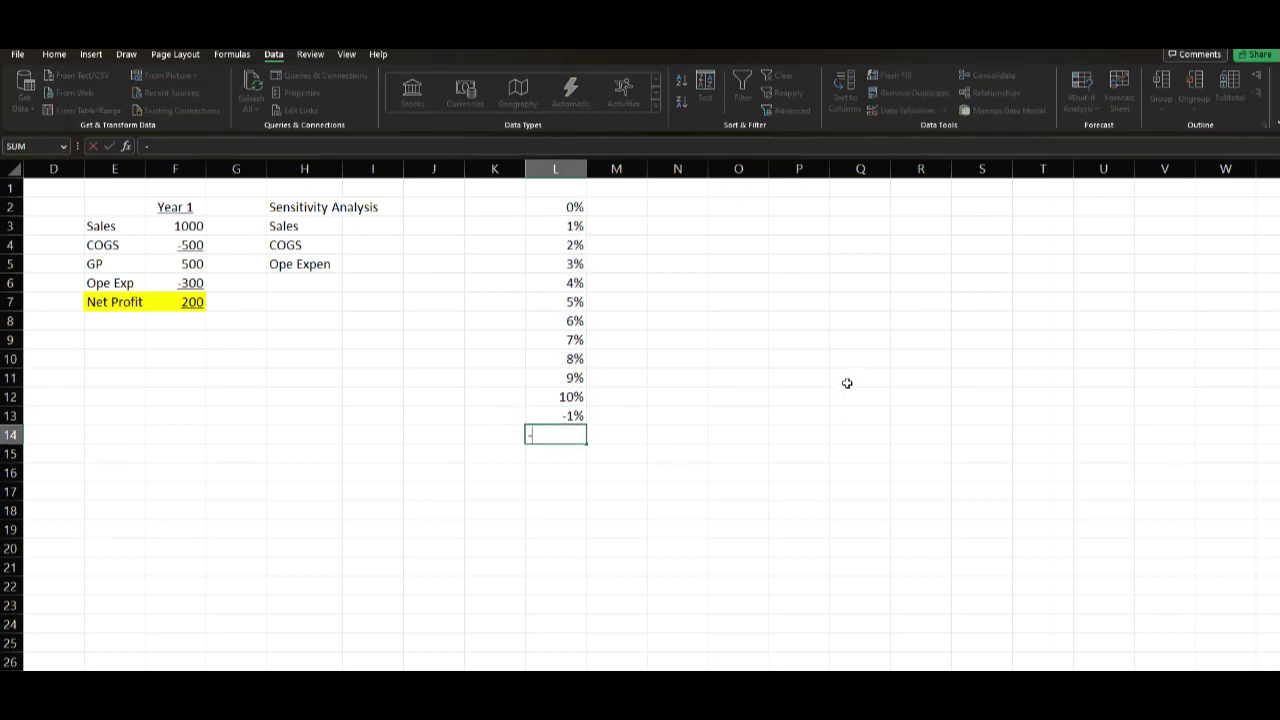
{"action": "type", "text": "2%"}
{"action": "key", "text": "Return"}
{"action": "left_click_drag", "start_coordinate": [570, 416], "coordinate": [591, 588]}
Centre the list of percentages in L2:L22
{"action": "left_click_drag", "start_coordinate": [572, 214], "coordinate": [543, 585]}
{"action": "left_click", "coordinate": [54, 54]}
{"action": "left_click", "coordinate": [311, 102]}
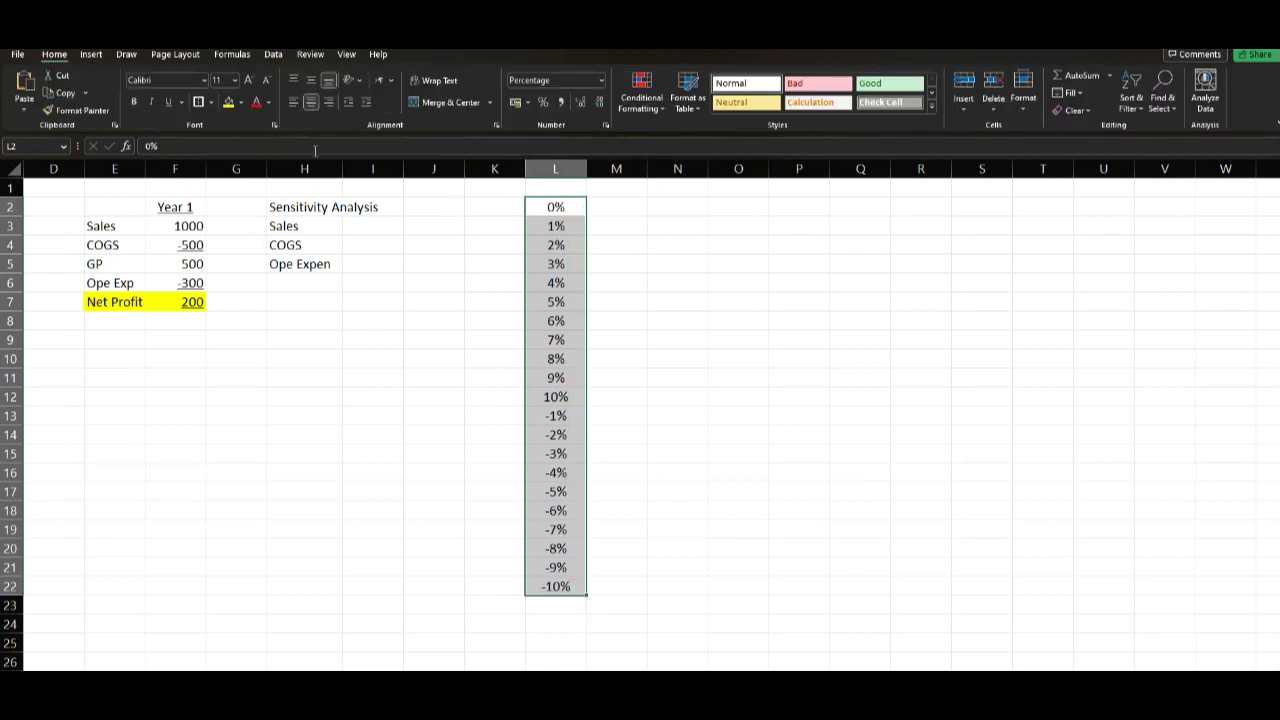
Add List data validation to the Sales sensitivity cell I3 with L2:L22 as the source
{"action": "left_click", "coordinate": [372, 226]}
{"action": "left_click", "coordinate": [273, 54]}
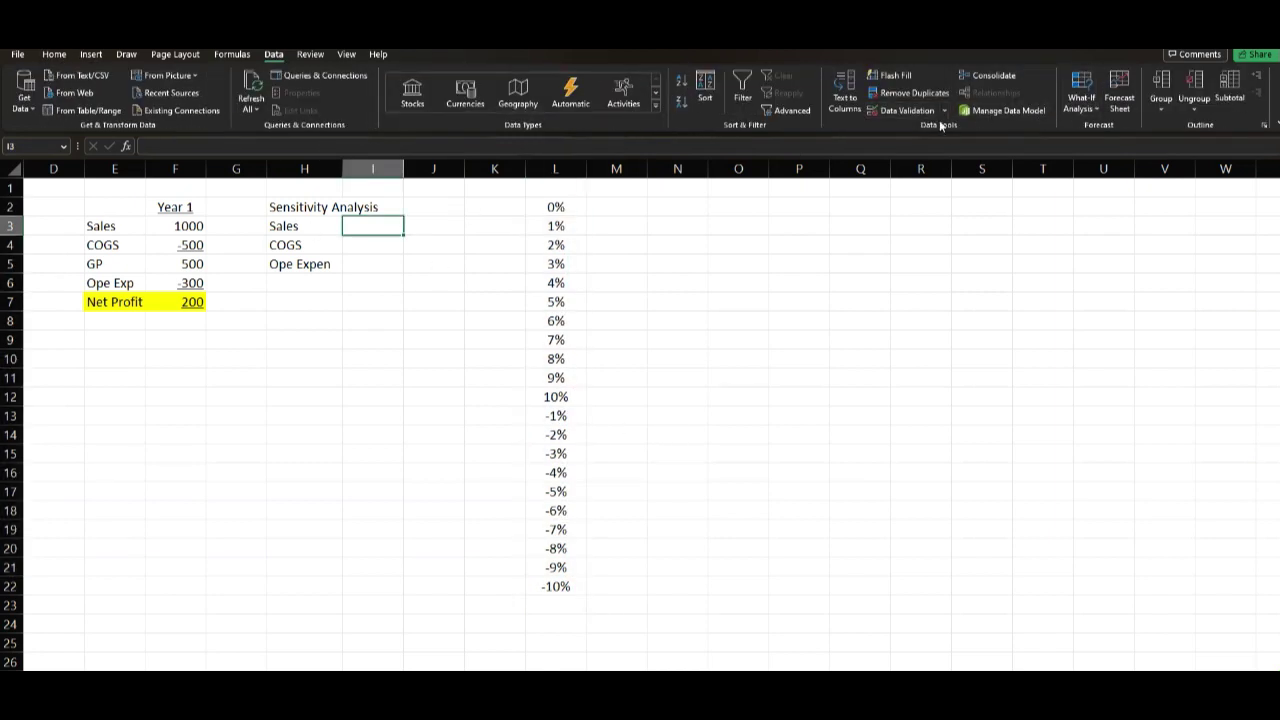
{"action": "left_click", "coordinate": [906, 112]}
{"action": "left_click", "coordinate": [980, 229]}
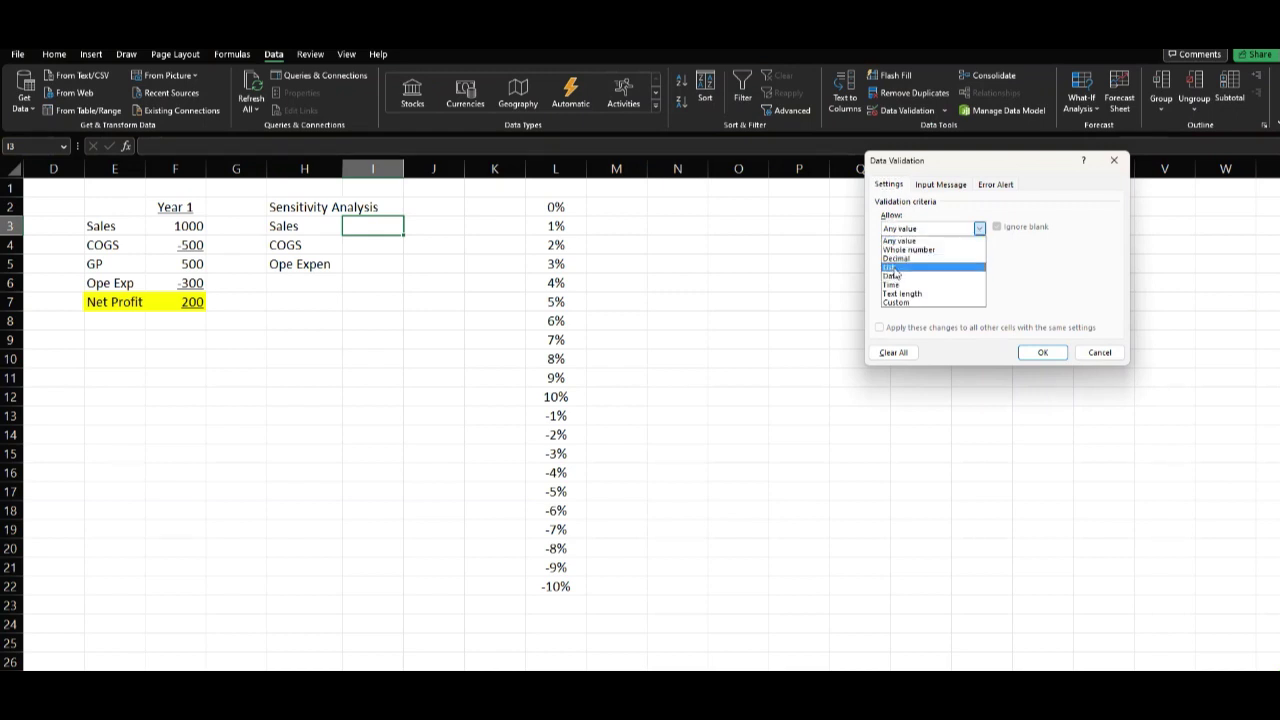
{"action": "left_click", "coordinate": [893, 268]}
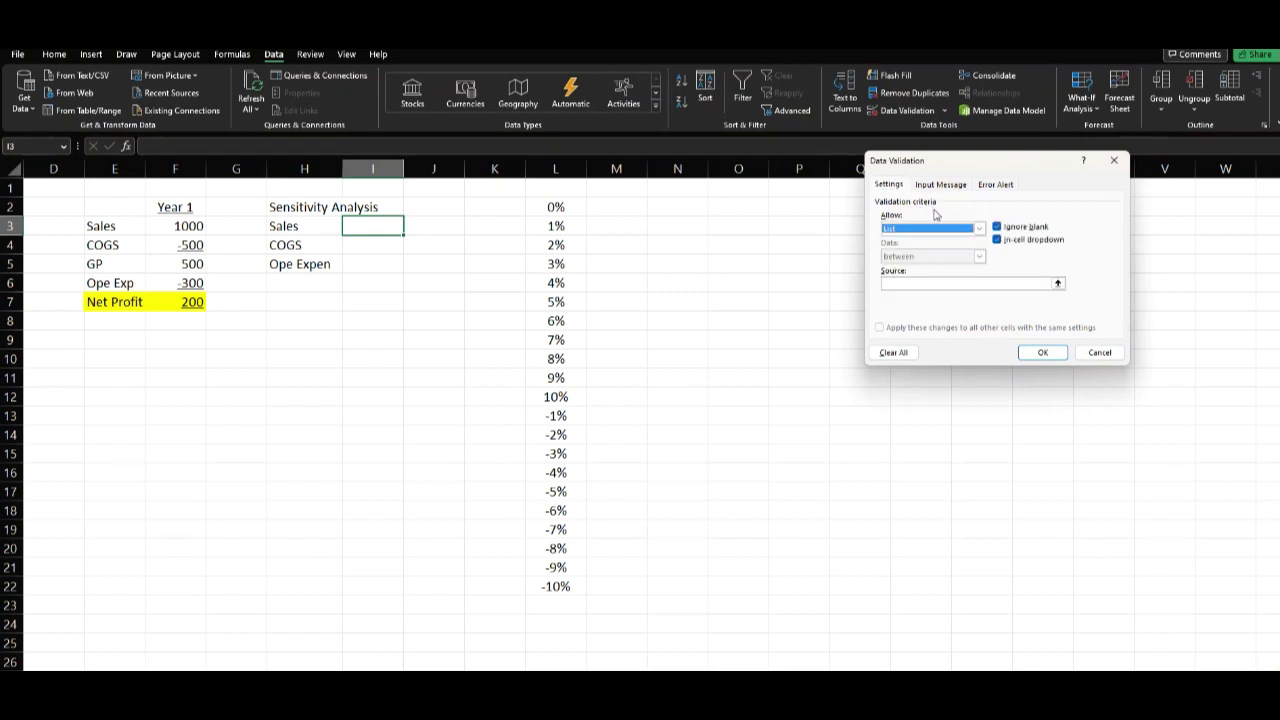
{"action": "left_click", "coordinate": [1057, 283]}
{"action": "left_click_drag", "start_coordinate": [553, 207], "coordinate": [570, 586]}
{"action": "left_click", "coordinate": [1121, 178]}
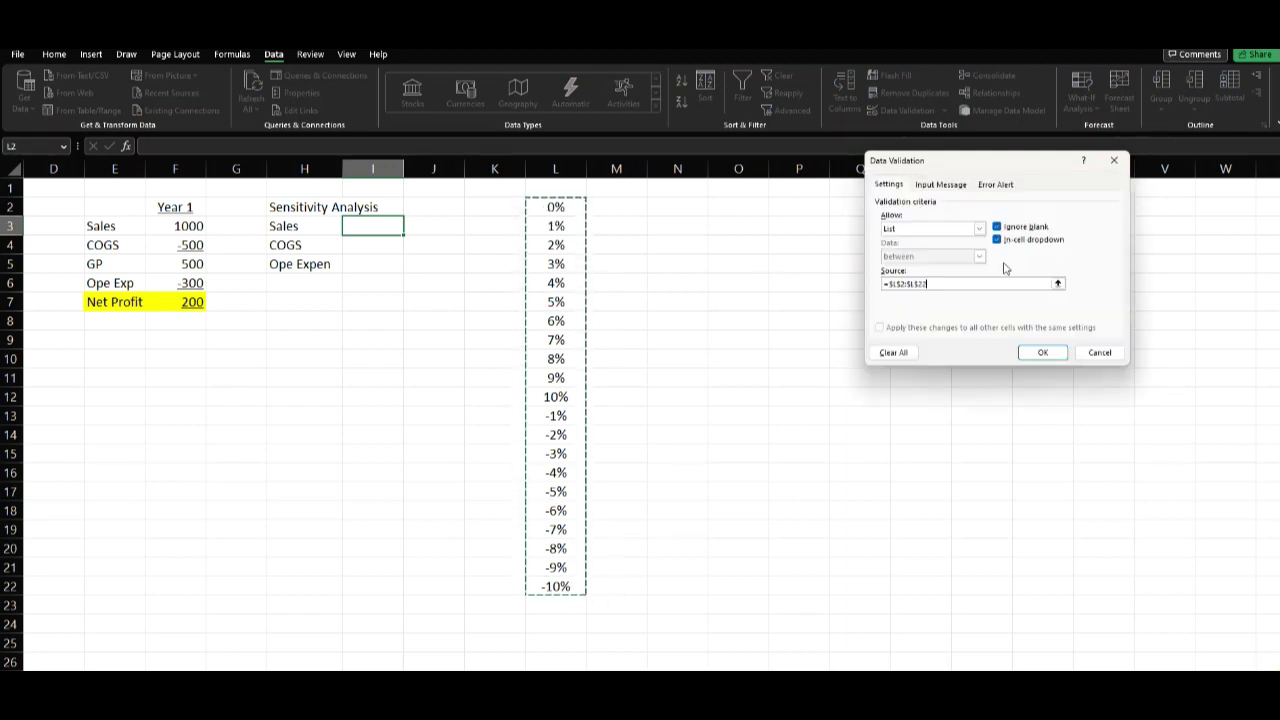
{"action": "left_click", "coordinate": [1042, 352]}
Look through the new drop-down in I3 and choose 5% for Sales
{"action": "left_click", "coordinate": [390, 228]}
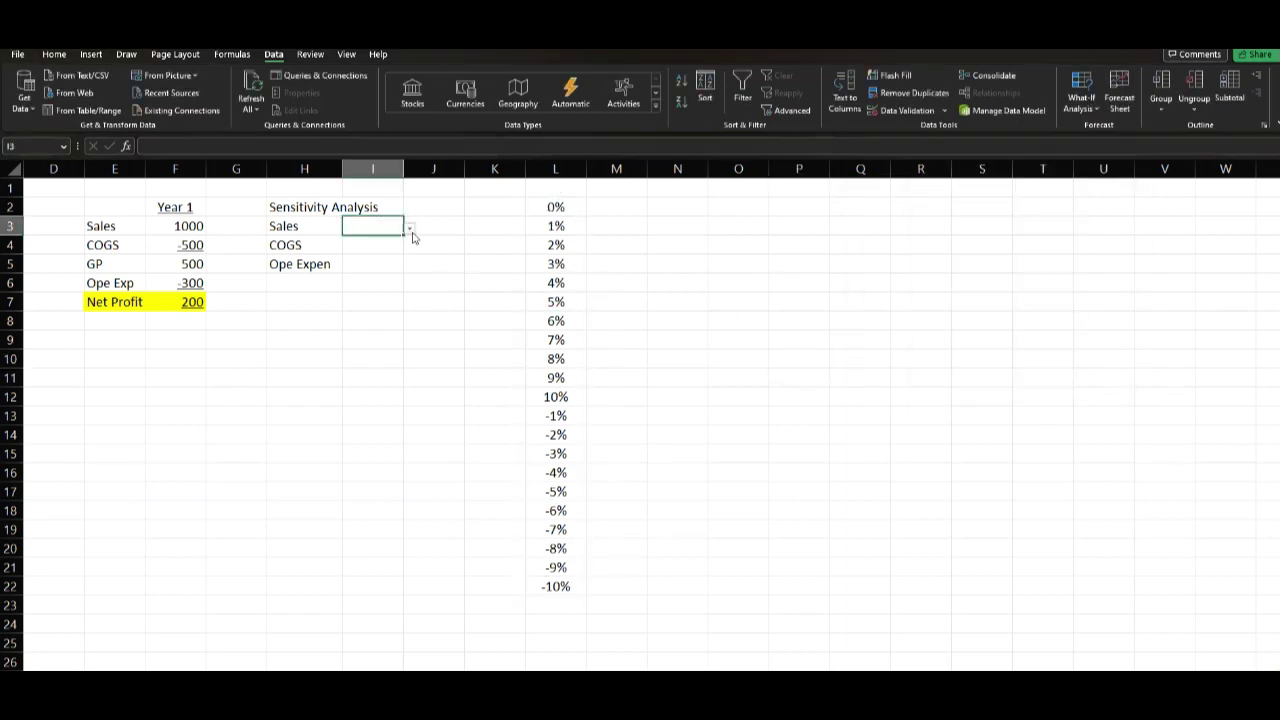
{"action": "left_click", "coordinate": [410, 230]}
{"action": "left_click_drag", "start_coordinate": [406, 272], "coordinate": [403, 340]}
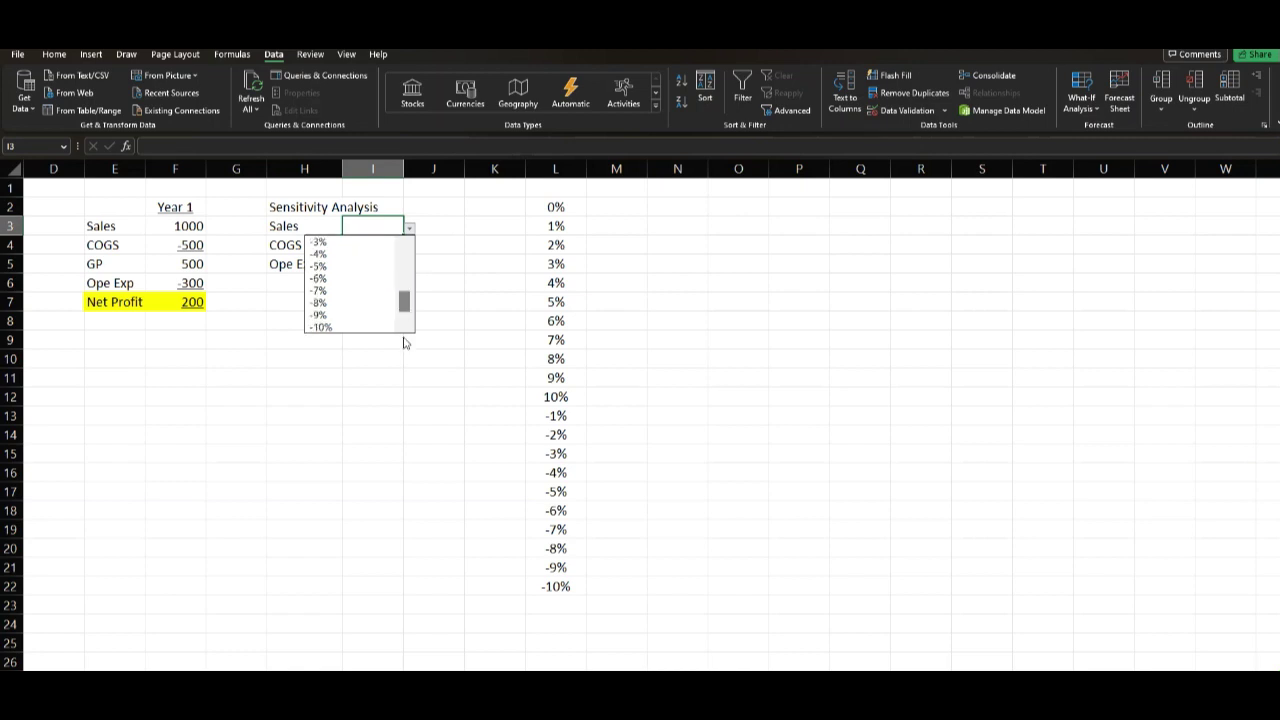
{"action": "left_click", "coordinate": [329, 357]}
{"action": "left_click", "coordinate": [409, 228]}
{"action": "left_click", "coordinate": [348, 302]}
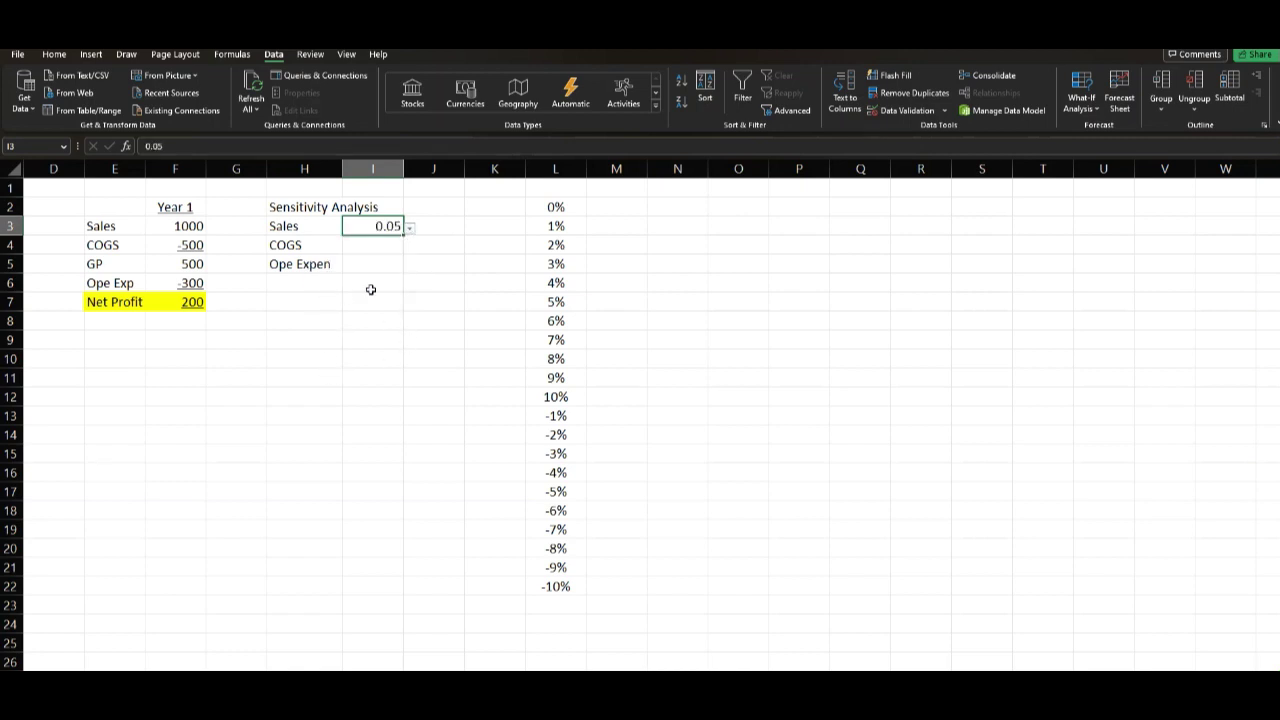
Format the sensitivity cells I3:I5 as centred percentages
{"action": "left_click_drag", "start_coordinate": [377, 229], "coordinate": [377, 268]}
{"action": "left_click", "coordinate": [60, 57]}
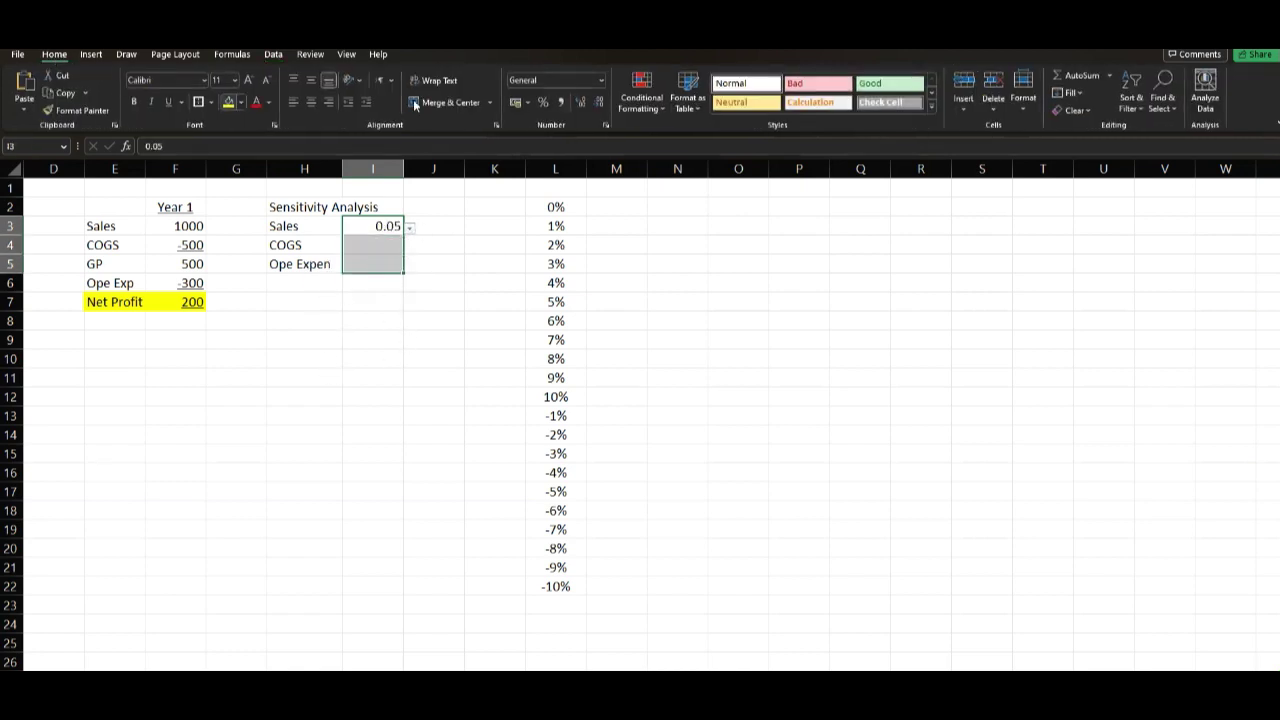
{"action": "left_click", "coordinate": [543, 102]}
{"action": "left_click", "coordinate": [430, 318]}
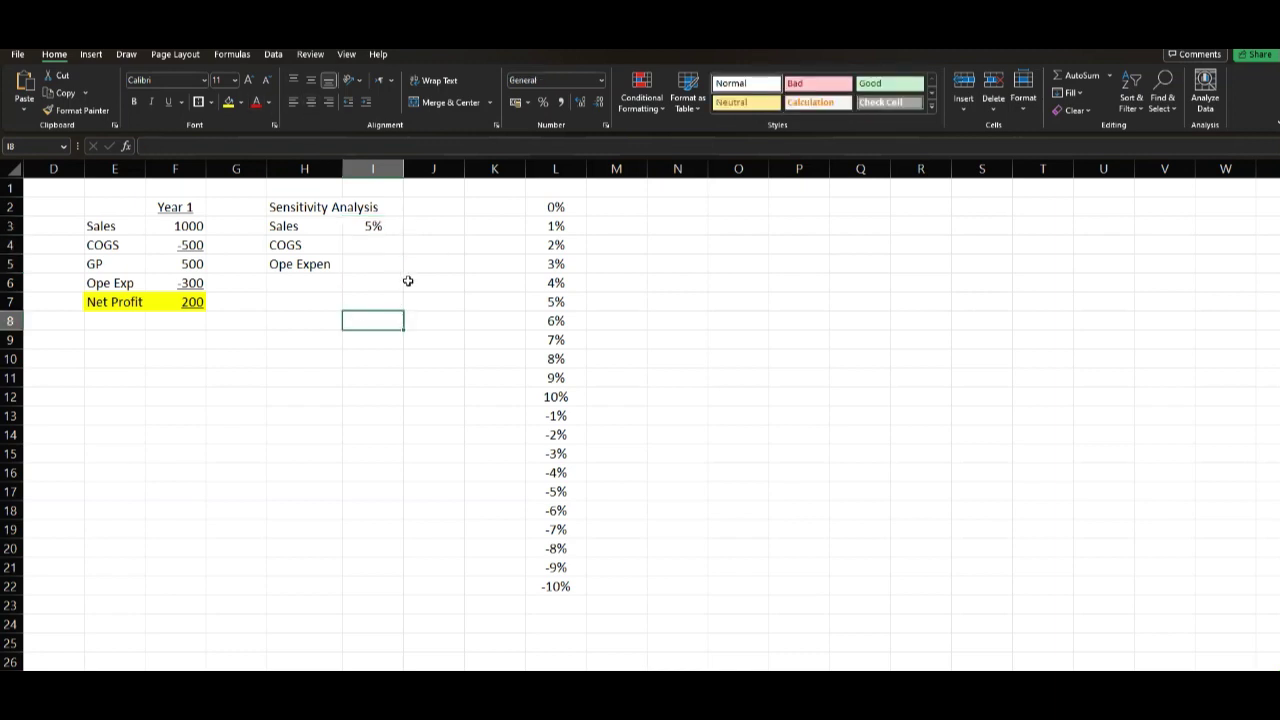
Choose -5% for the Sales sensitivity in I3 and fill the drop-down cell down through I5
{"action": "left_click", "coordinate": [395, 228]}
{"action": "left_click", "coordinate": [410, 228]}
{"action": "mouse_move", "coordinate": [404, 283]}
{"action": "left_mouse_down"}
{"action": "mouse_move", "coordinate": [409, 260]}
{"action": "mouse_move", "coordinate": [409, 340]}
{"action": "mouse_move", "coordinate": [409, 297]}
{"action": "left_mouse_up"}
{"action": "left_click", "coordinate": [323, 264]}
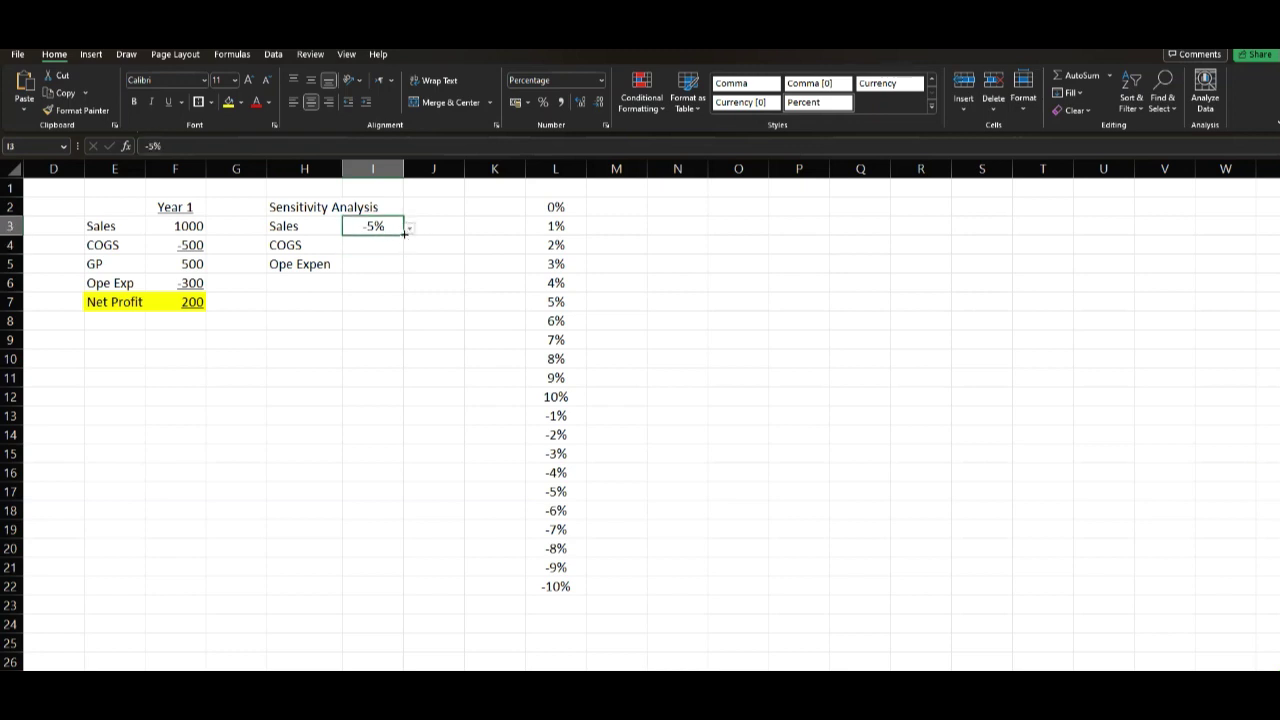
{"action": "left_click_drag", "start_coordinate": [404, 230], "coordinate": [396, 271]}
{"action": "left_click", "coordinate": [374, 316]}
Choose 5% for COGS in I4 and -7% for Ope Expen in I5 from their drop-down lists
{"action": "left_click", "coordinate": [374, 245]}
{"action": "left_click", "coordinate": [409, 249]}
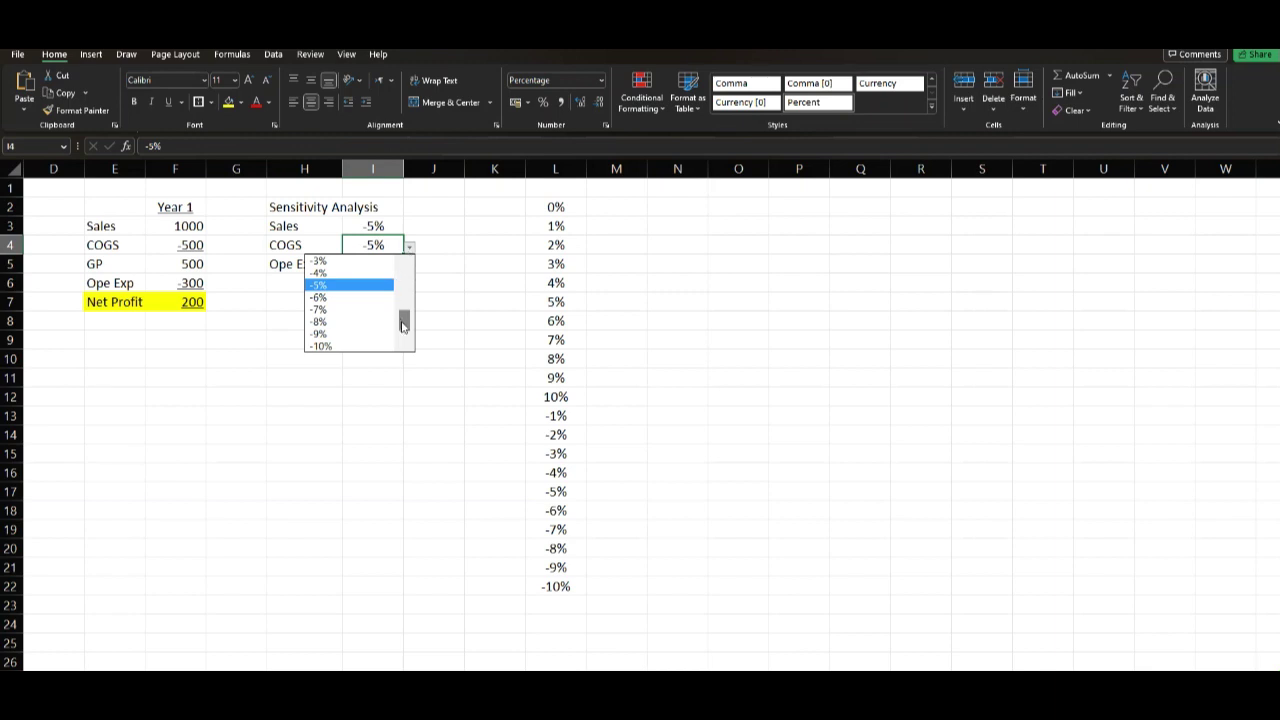
{"action": "left_click_drag", "start_coordinate": [403, 325], "coordinate": [420, 291]}
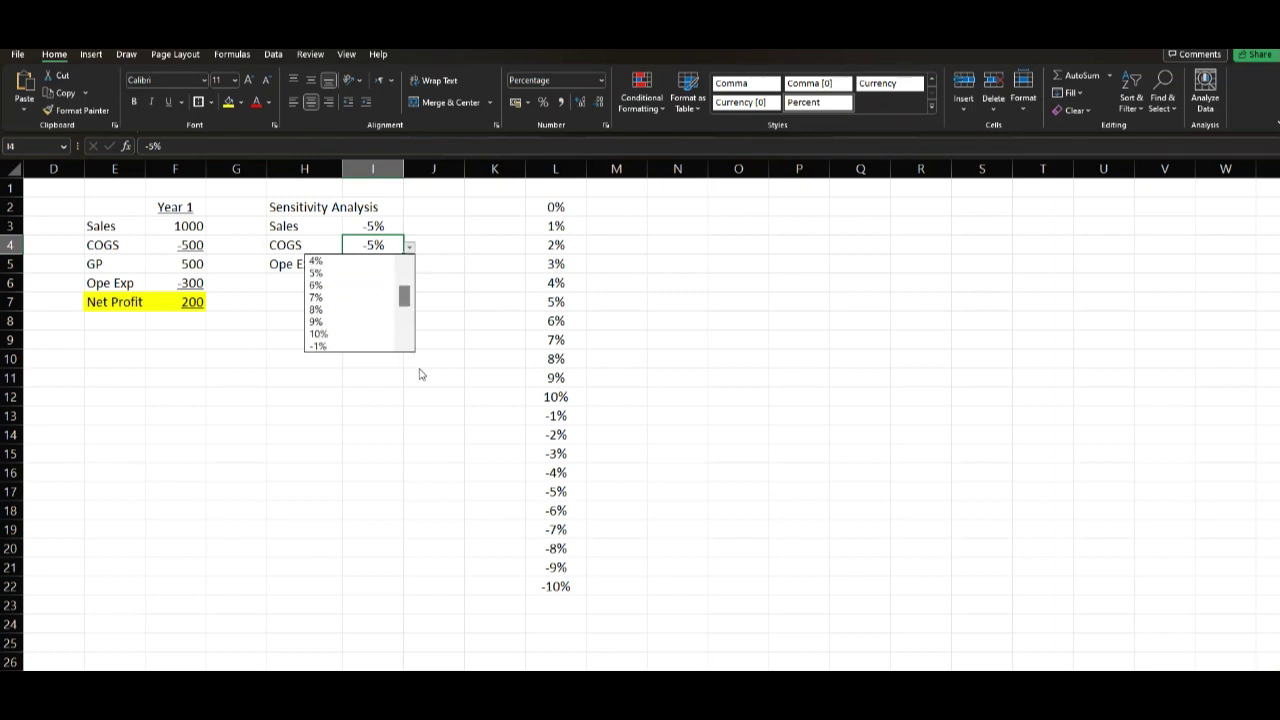
{"action": "left_click", "coordinate": [362, 272]}
{"action": "left_click", "coordinate": [378, 263]}
{"action": "left_click", "coordinate": [409, 265]}
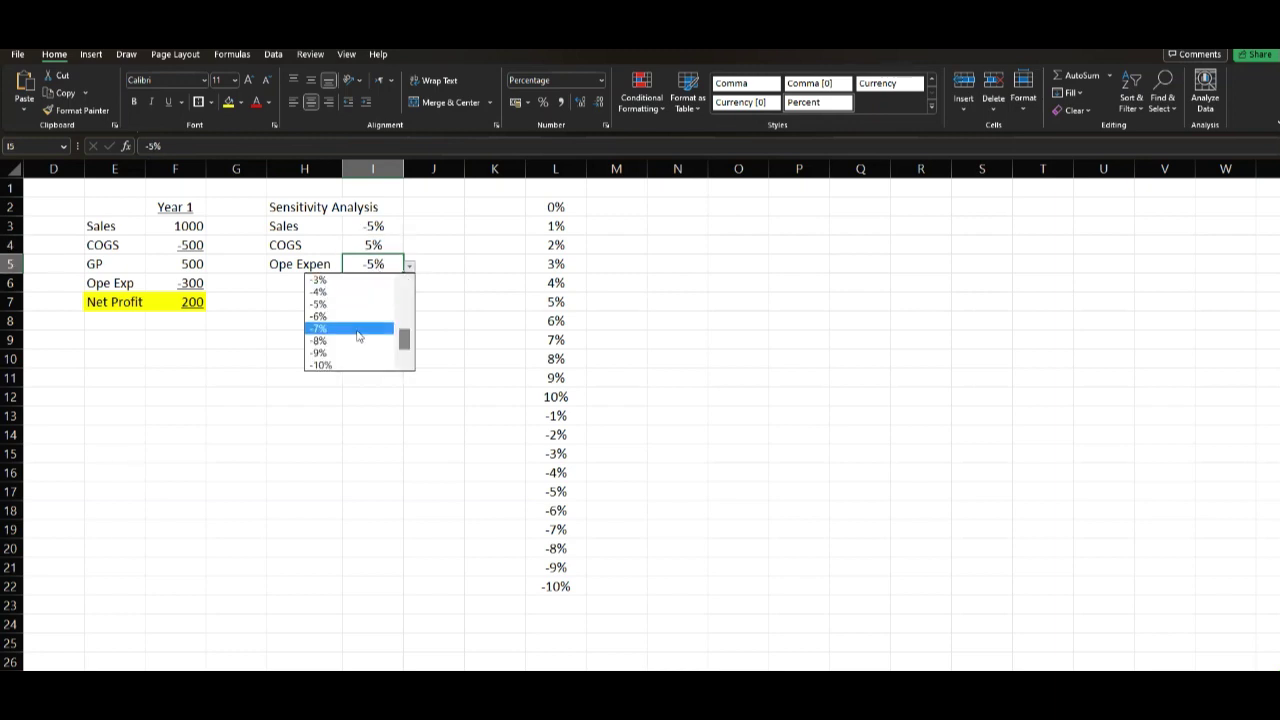
{"action": "left_click", "coordinate": [358, 330]}
{"action": "left_click", "coordinate": [371, 393]}
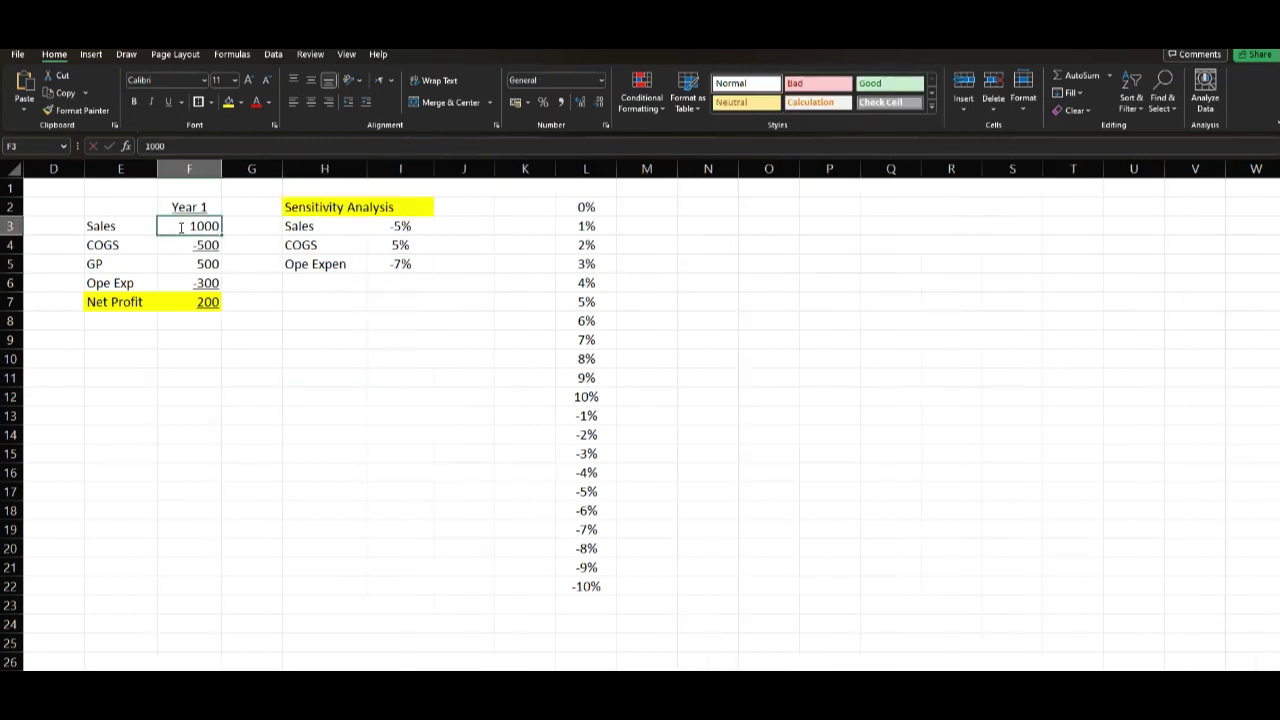
Turn the Year 1 Sales value in F3 into the formula =1000*(1+I3)
{"action": "key", "text": "F2"}
{"action": "key", "text": "F2"}
{"action": "key", "text": "Home"}
{"action": "type", "text": "=1000"}
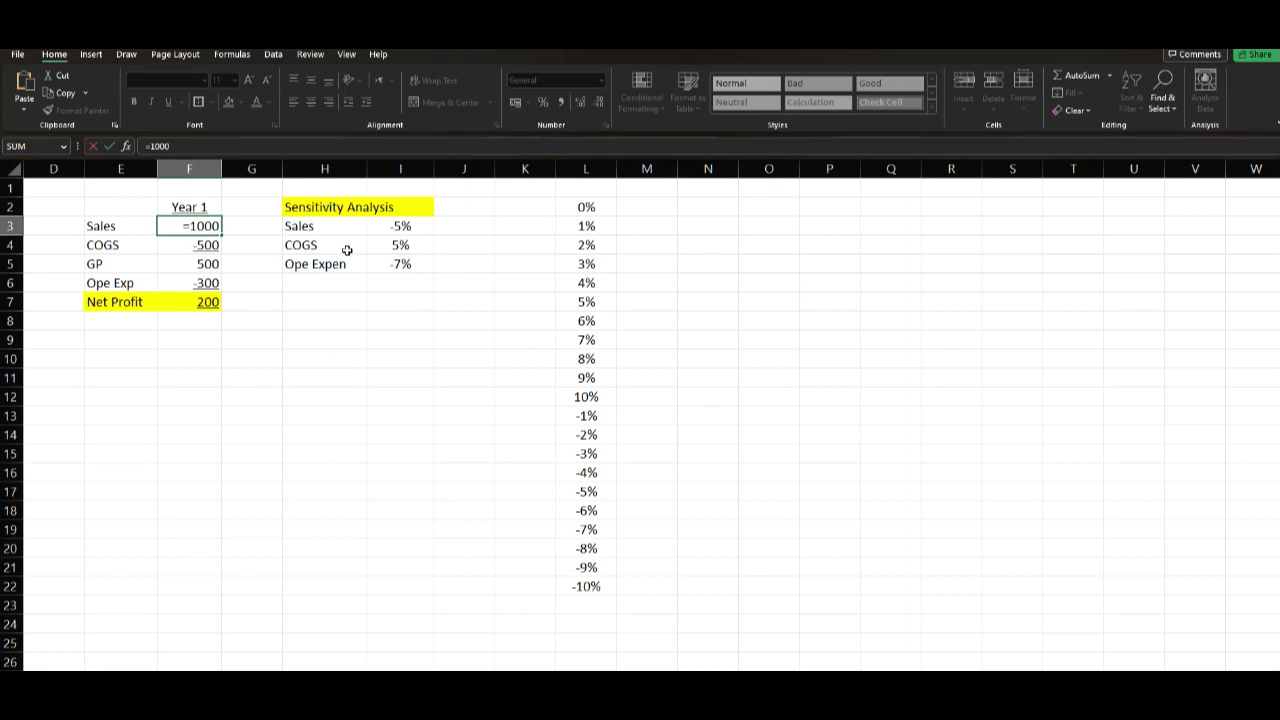
{"action": "type", "text": "*(1+"}
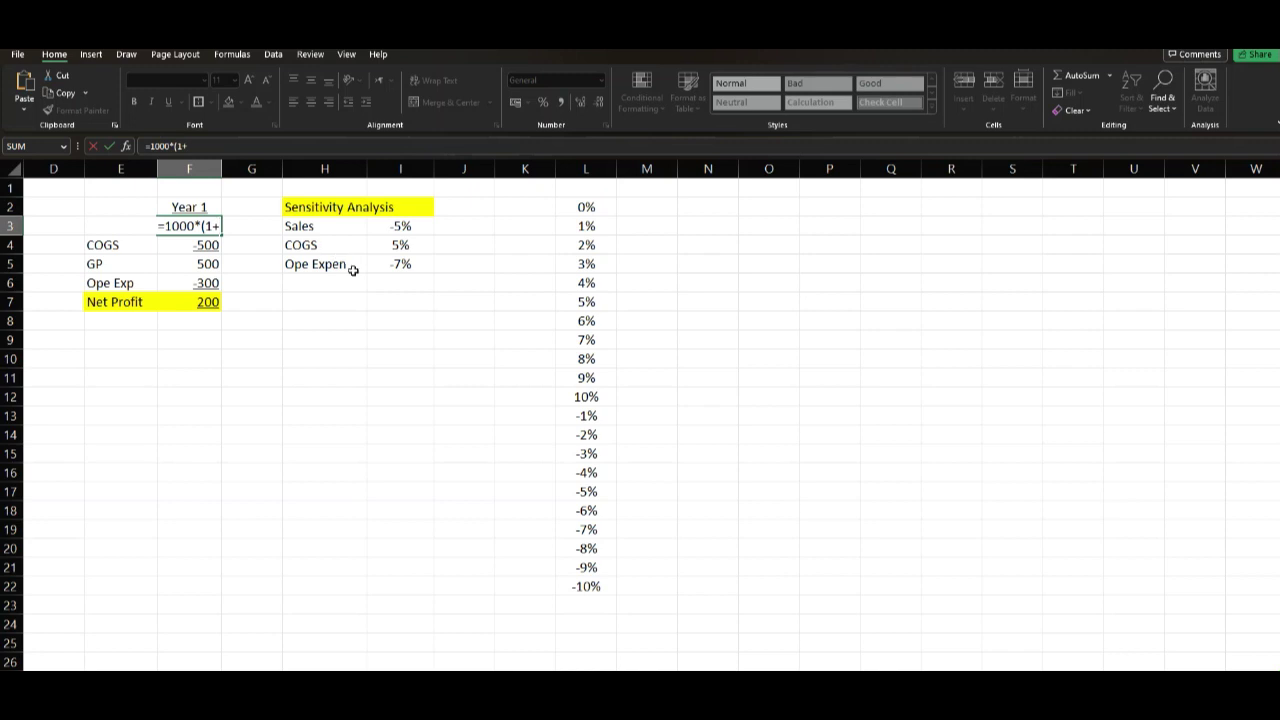
{"action": "left_click", "coordinate": [410, 227]}
{"action": "type", "text": ")"}
{"action": "key", "text": "Return"}
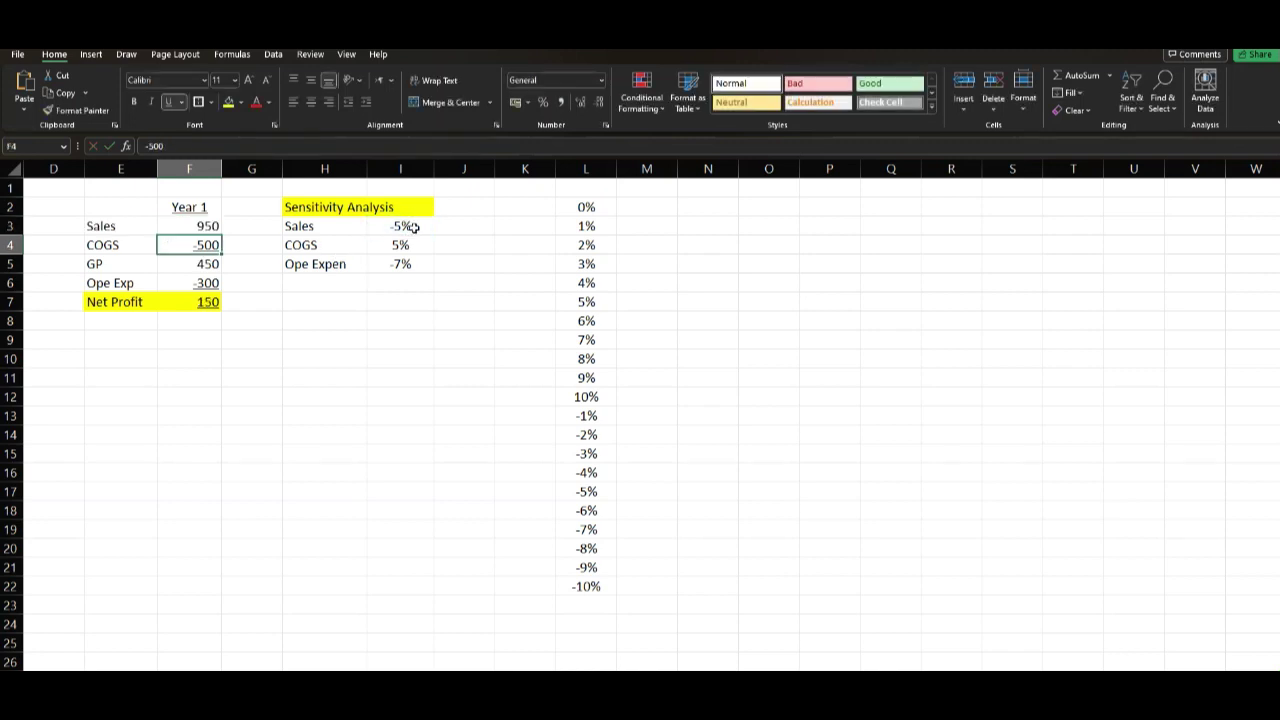
Review the Sales formula in F3 and choose 5% for the Sales sensitivity in I3
{"action": "left_click", "coordinate": [205, 228]}
{"action": "left_click", "coordinate": [405, 236]}
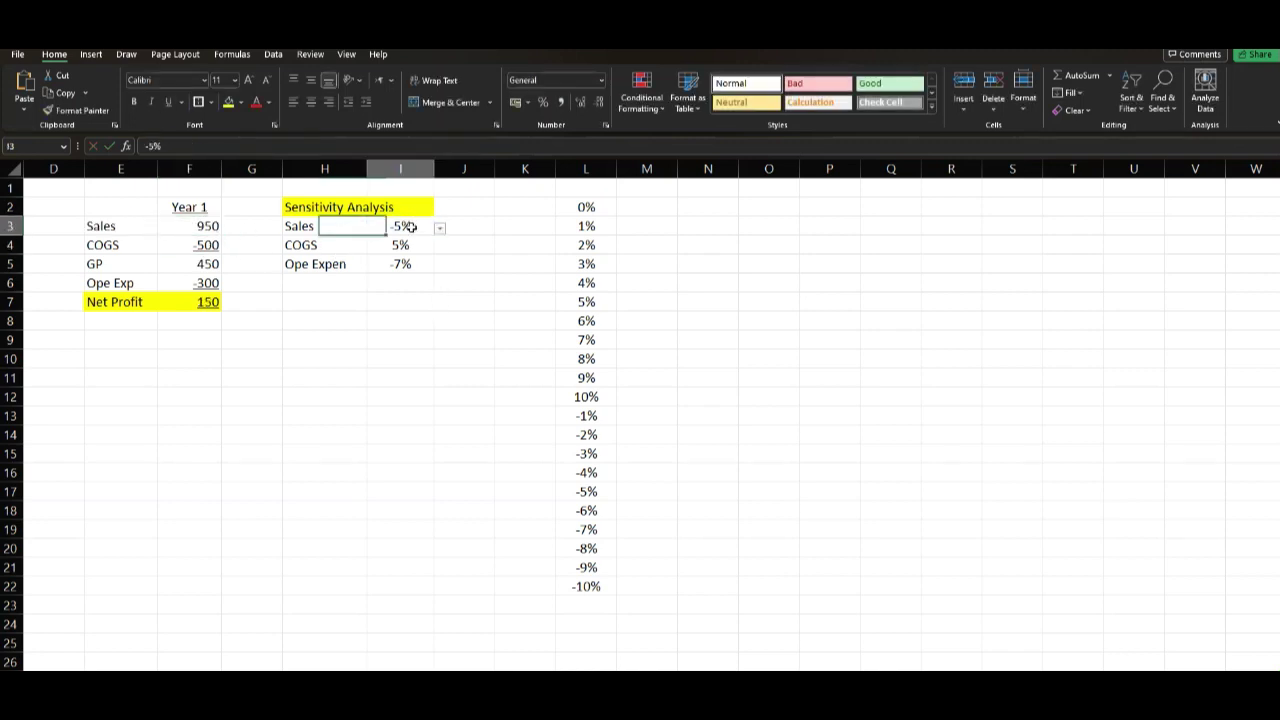
{"action": "left_click", "coordinate": [187, 228]}
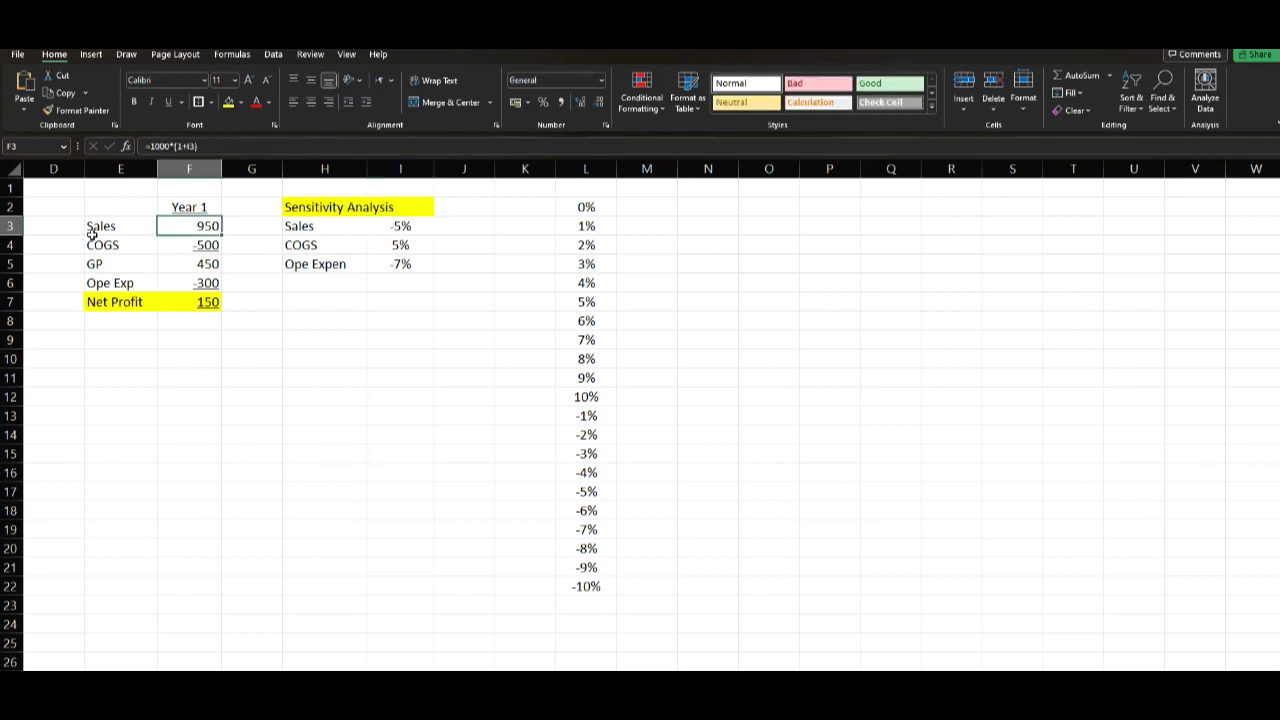
{"action": "double_click", "coordinate": [196, 227]}
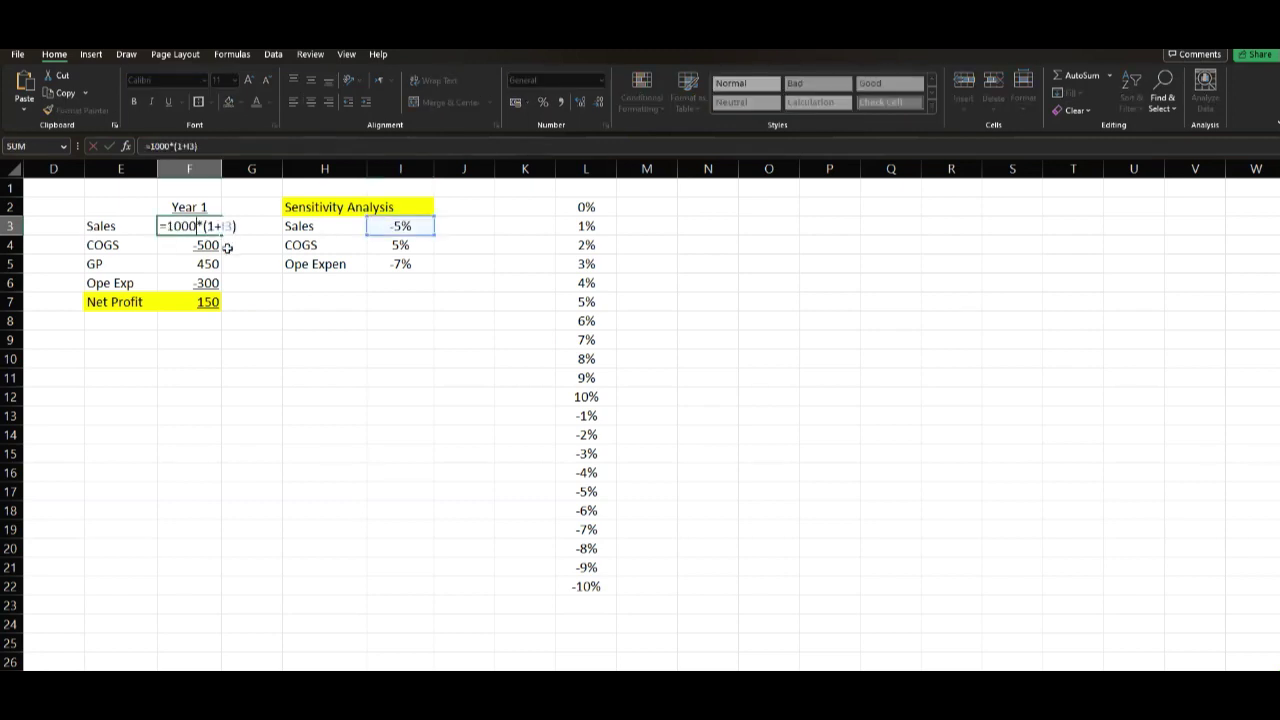
{"action": "key", "text": "Escape"}
{"action": "left_click", "coordinate": [400, 227]}
{"action": "left_click", "coordinate": [440, 228]}
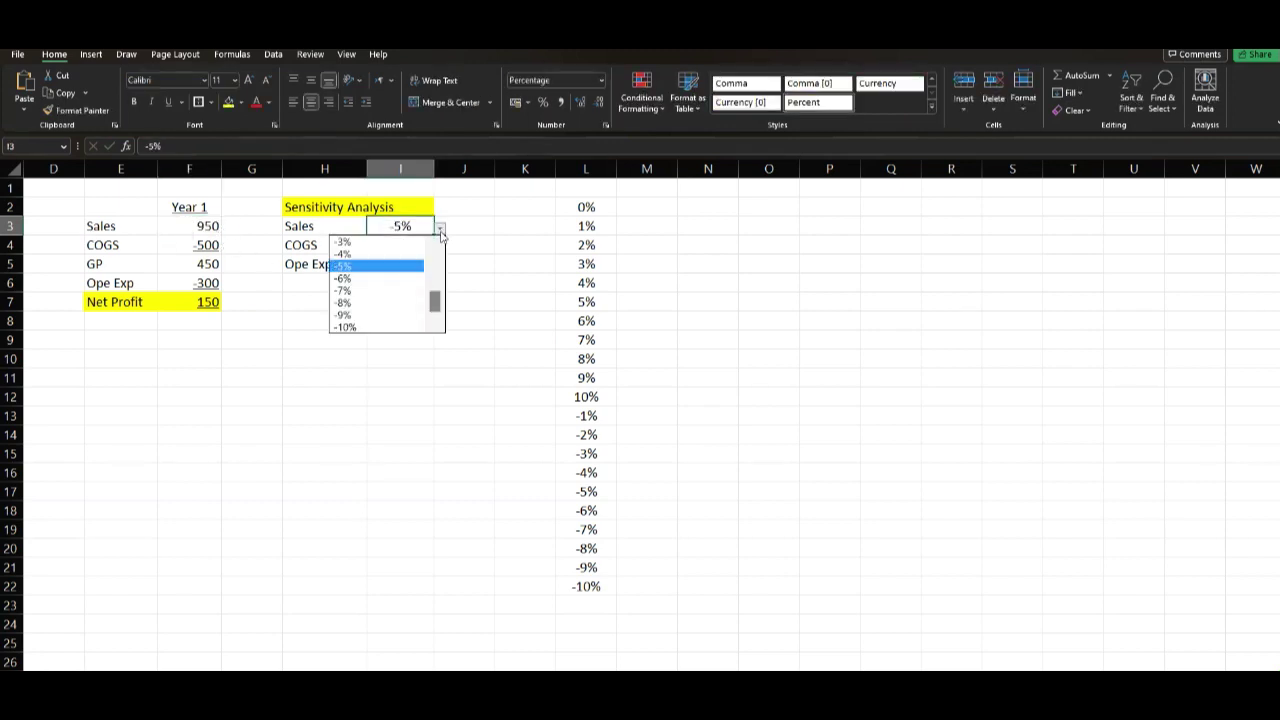
{"action": "left_click_drag", "start_coordinate": [434, 303], "coordinate": [435, 277]}
{"action": "left_click", "coordinate": [365, 265]}
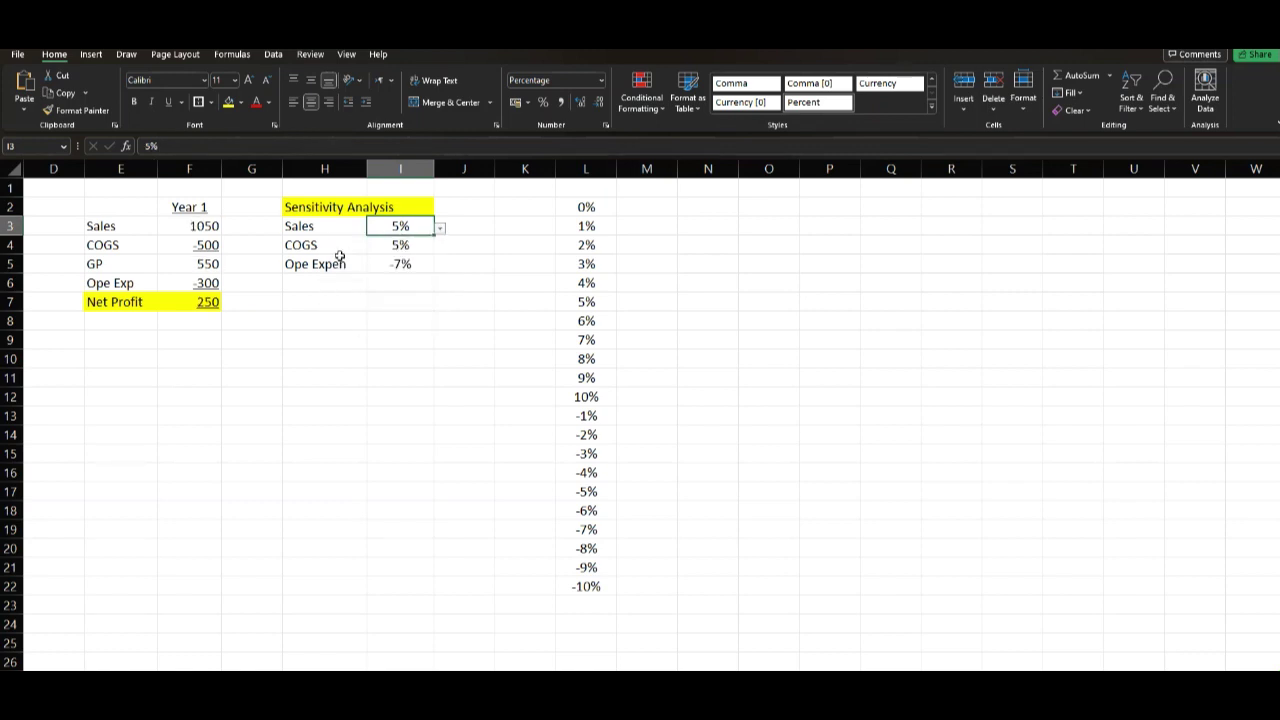
Turn the COGS value in F4 into the formula =-500*(1+I4) and check its reference
{"action": "double_click", "coordinate": [183, 245]}
{"action": "type", "text": "="}
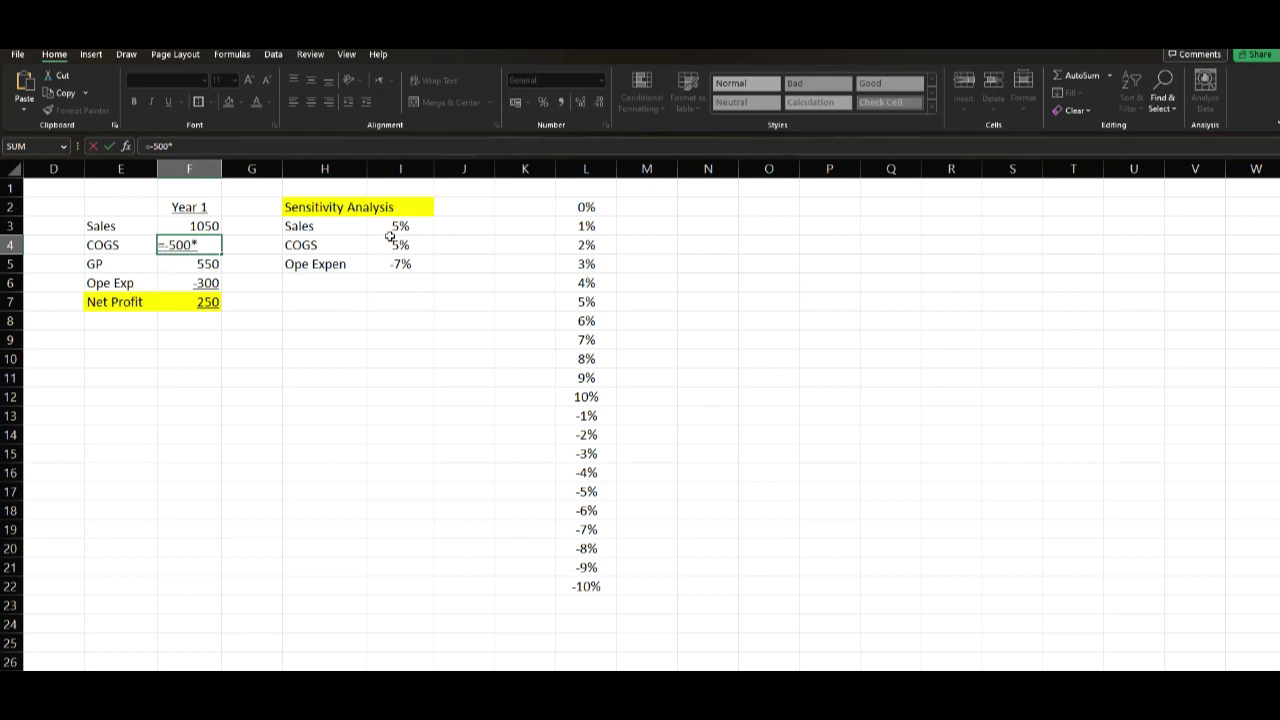
{"action": "left_click", "coordinate": [390, 244]}
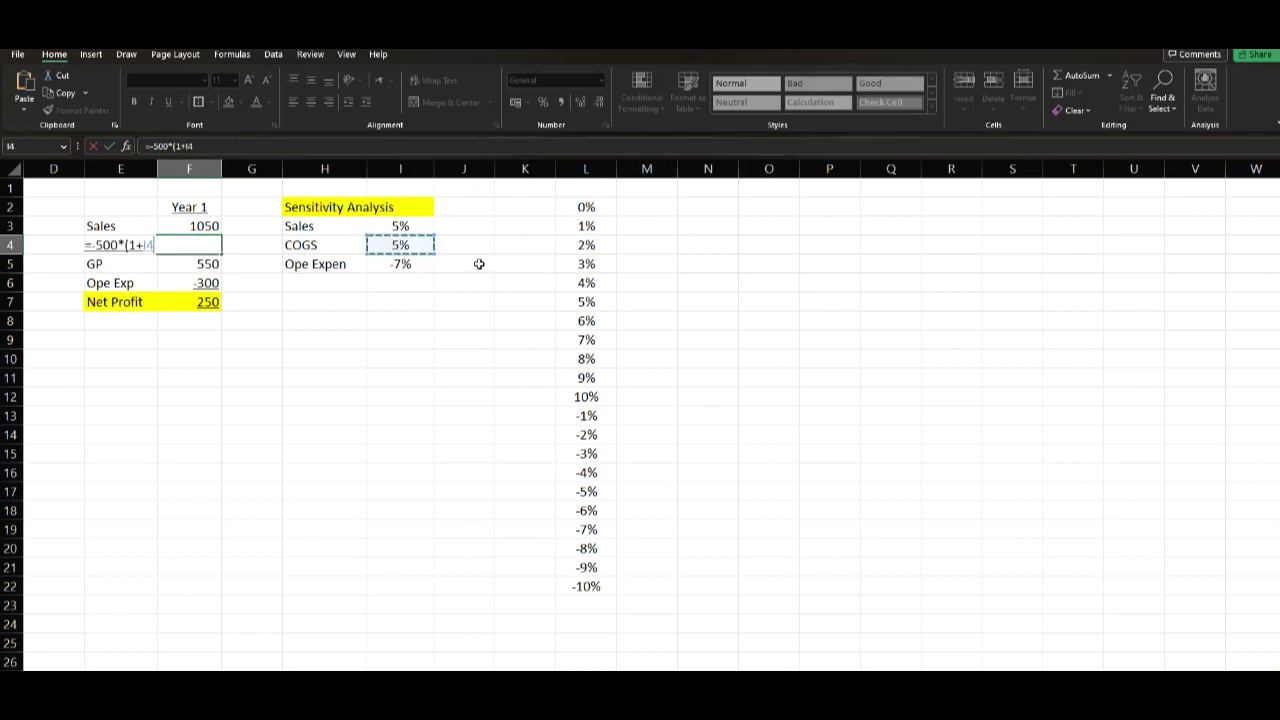
{"action": "key", "text": "Return"}
{"action": "left_click", "coordinate": [205, 245]}
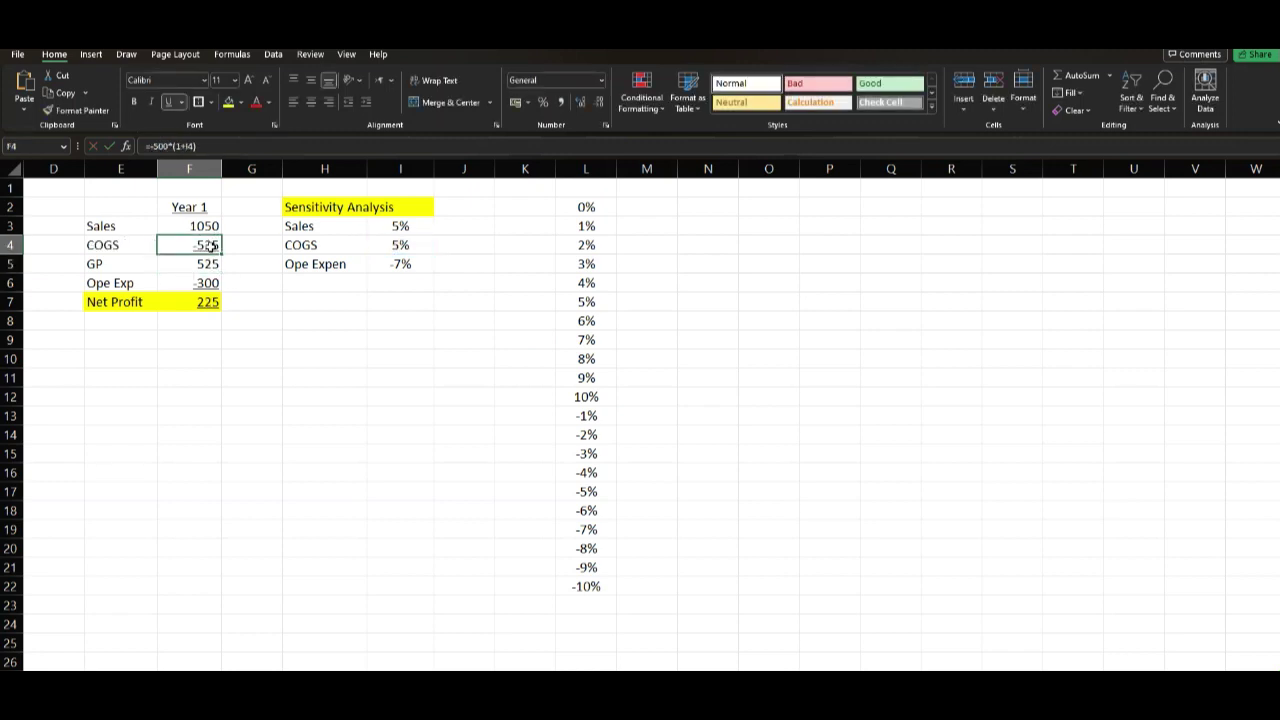
{"action": "double_click", "coordinate": [203, 246]}
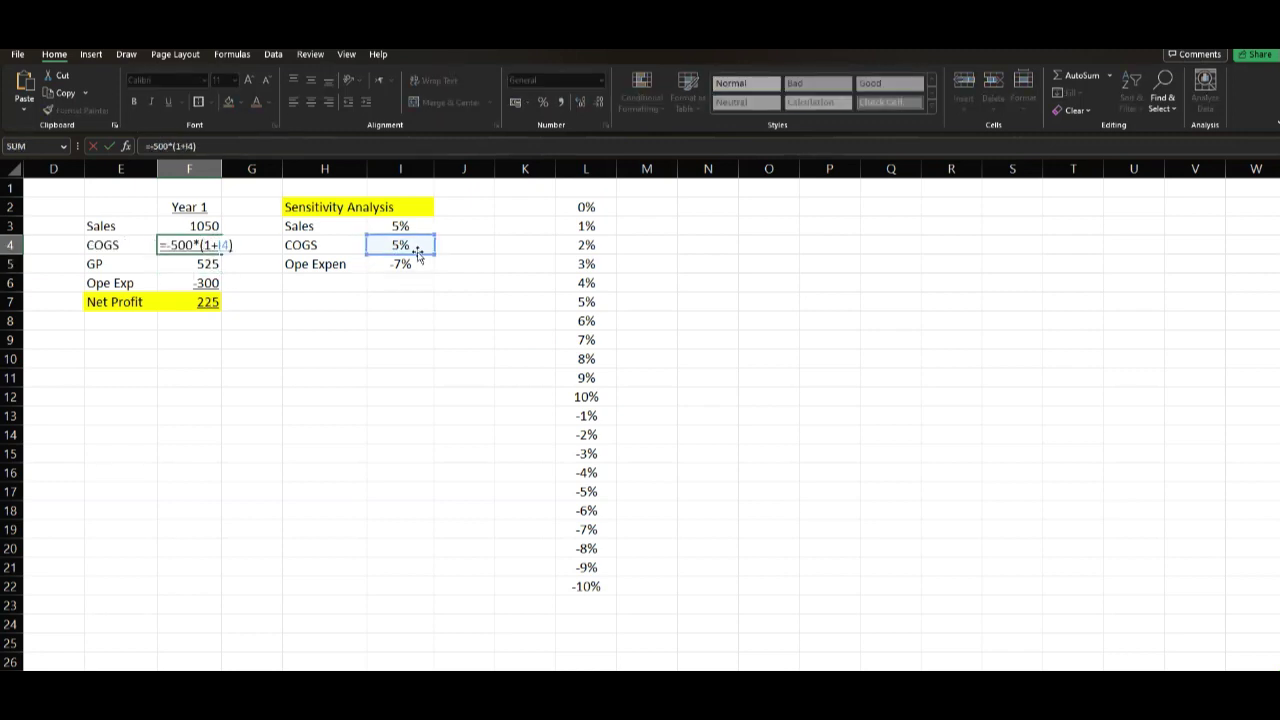
{"action": "key", "text": "Escape"}
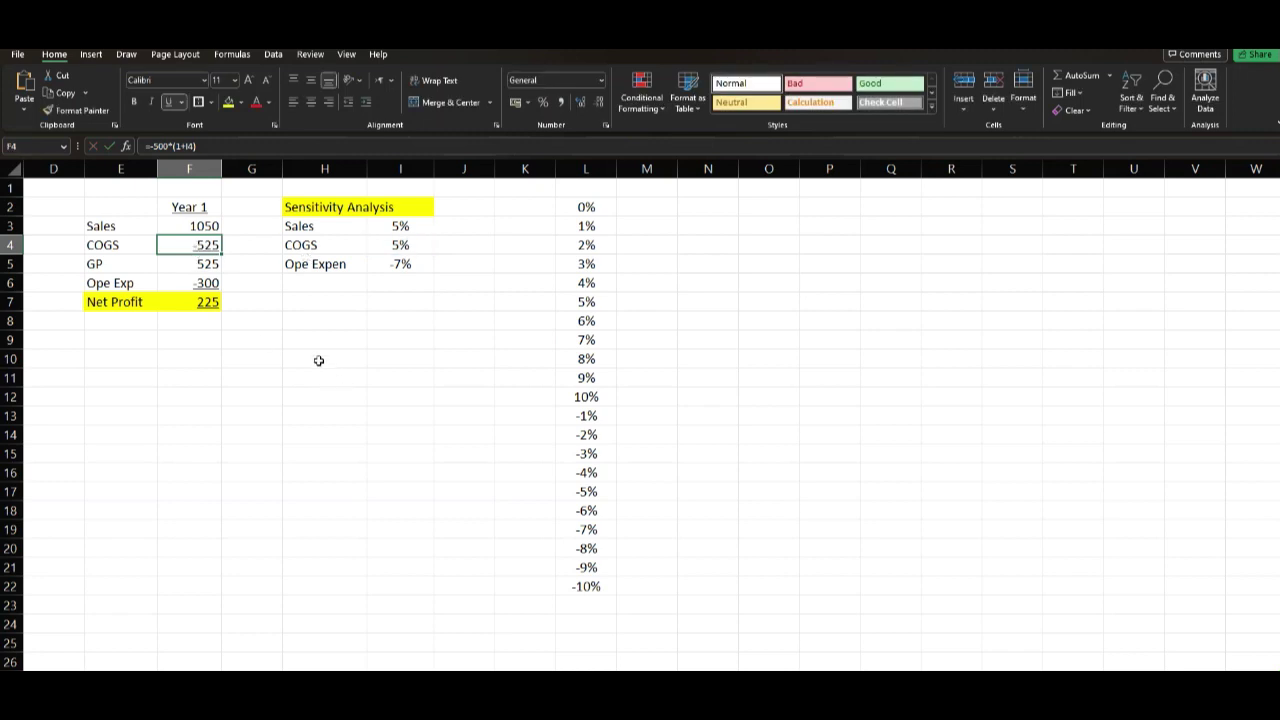
Make the GP label and value in E5:F5 bold
{"action": "left_click_drag", "start_coordinate": [104, 269], "coordinate": [174, 266]}
{"action": "key", "text": "ctrl+b"}
{"action": "left_click", "coordinate": [300, 321]}
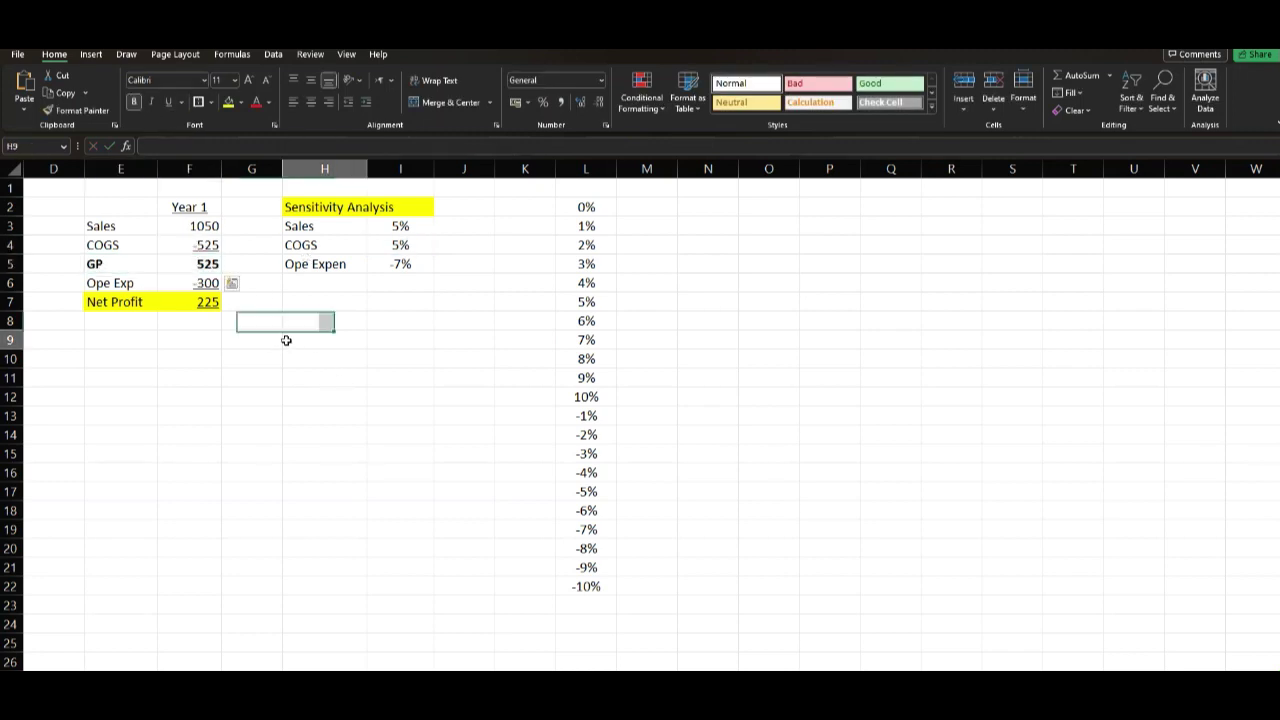
Turn the Ope Exp value in F6 into the formula =-300*(1+I5)
{"action": "left_click", "coordinate": [150, 284]}
{"action": "double_click", "coordinate": [184, 286]}
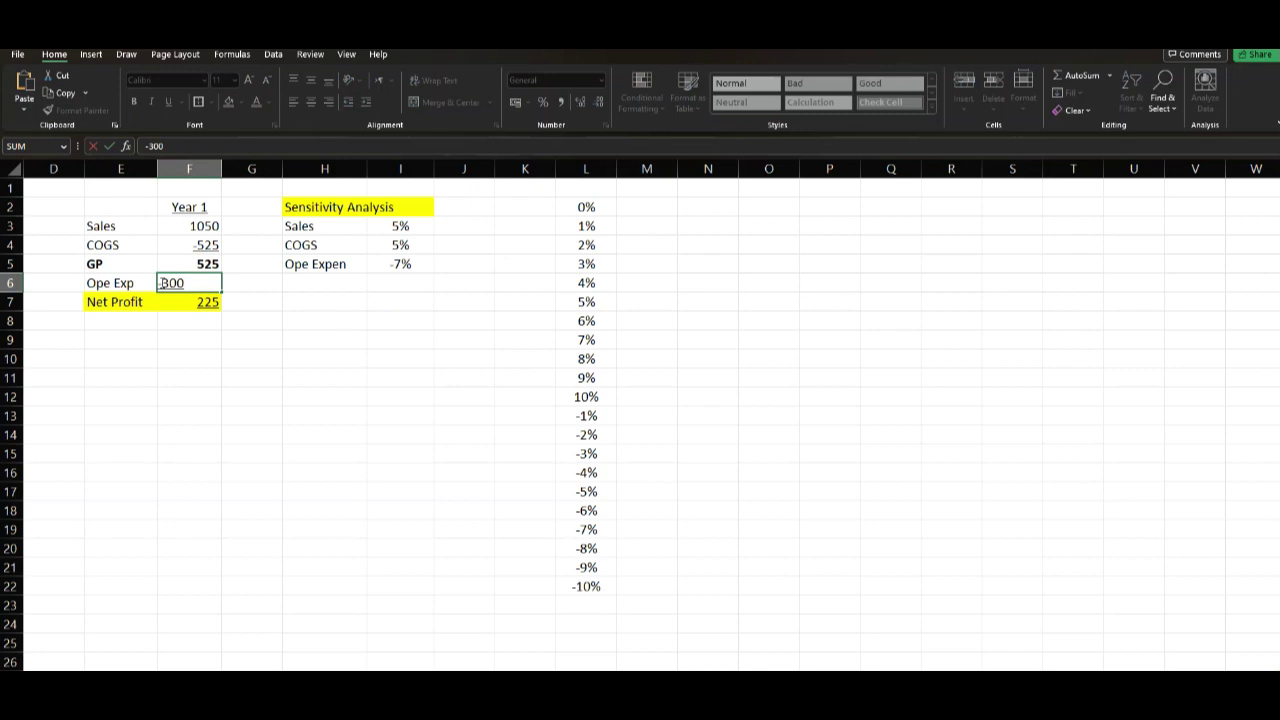
{"action": "type", "text": "=-300*(1+"}
{"action": "left_click", "coordinate": [393, 266]}
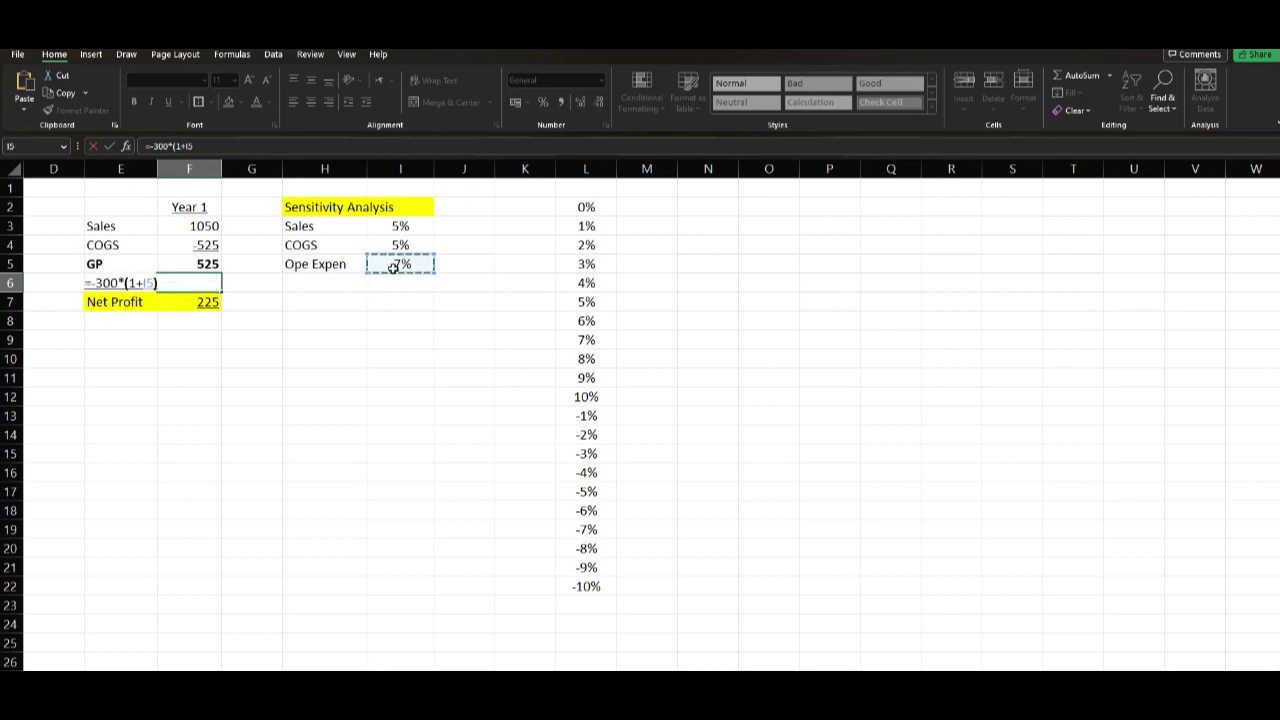
{"action": "type", "text": ")"}
{"action": "key", "text": "Return"}
{"action": "key", "text": "Up"}
Choose -5% for the Ope Expen sensitivity in I5 and check the formulas behind Ope Exp and Net Profit
{"action": "left_click", "coordinate": [410, 266]}
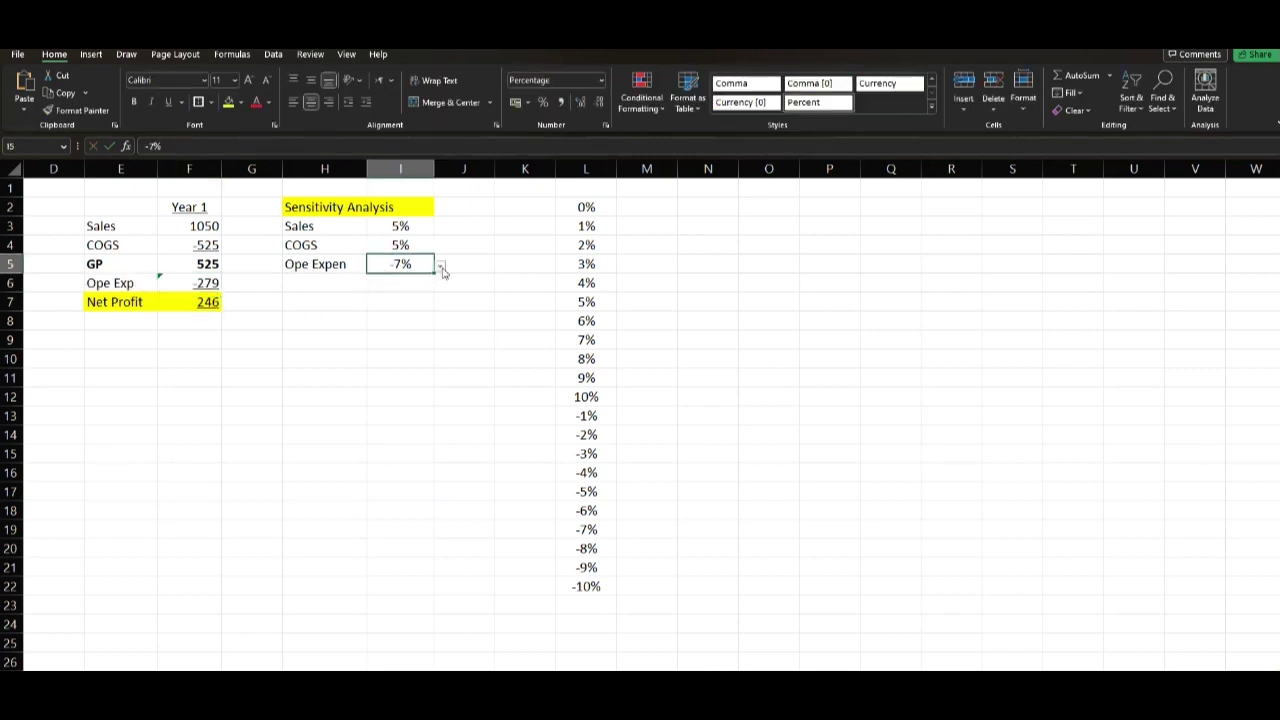
{"action": "left_click", "coordinate": [441, 266]}
{"action": "left_click", "coordinate": [343, 309]}
{"action": "left_click", "coordinate": [190, 285]}
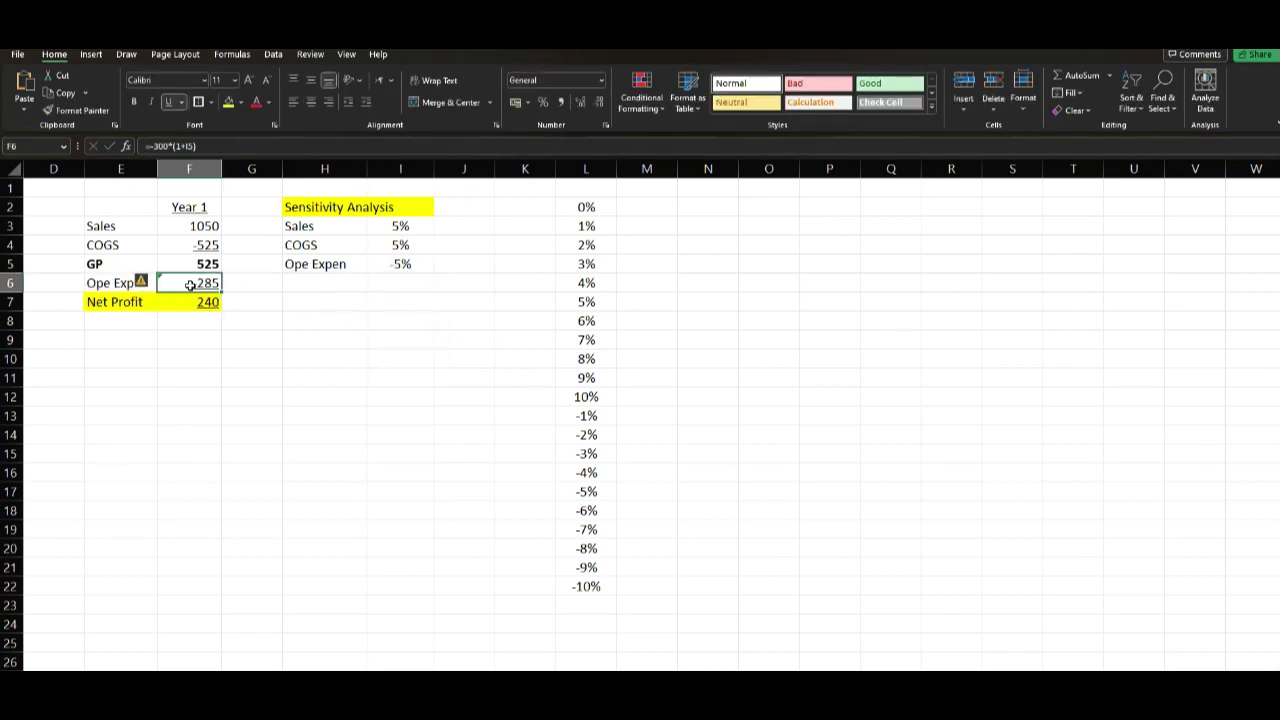
{"action": "double_click", "coordinate": [190, 285]}
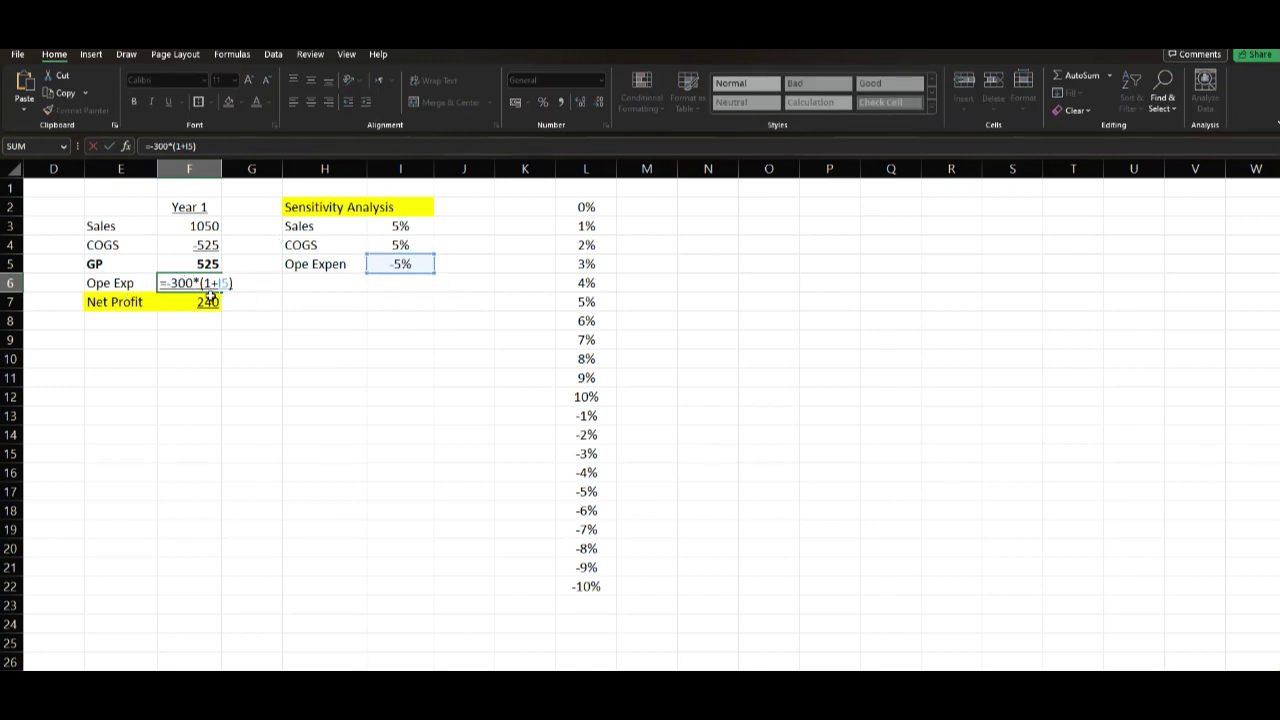
{"action": "key", "text": "Escape"}
{"action": "left_click", "coordinate": [110, 306]}
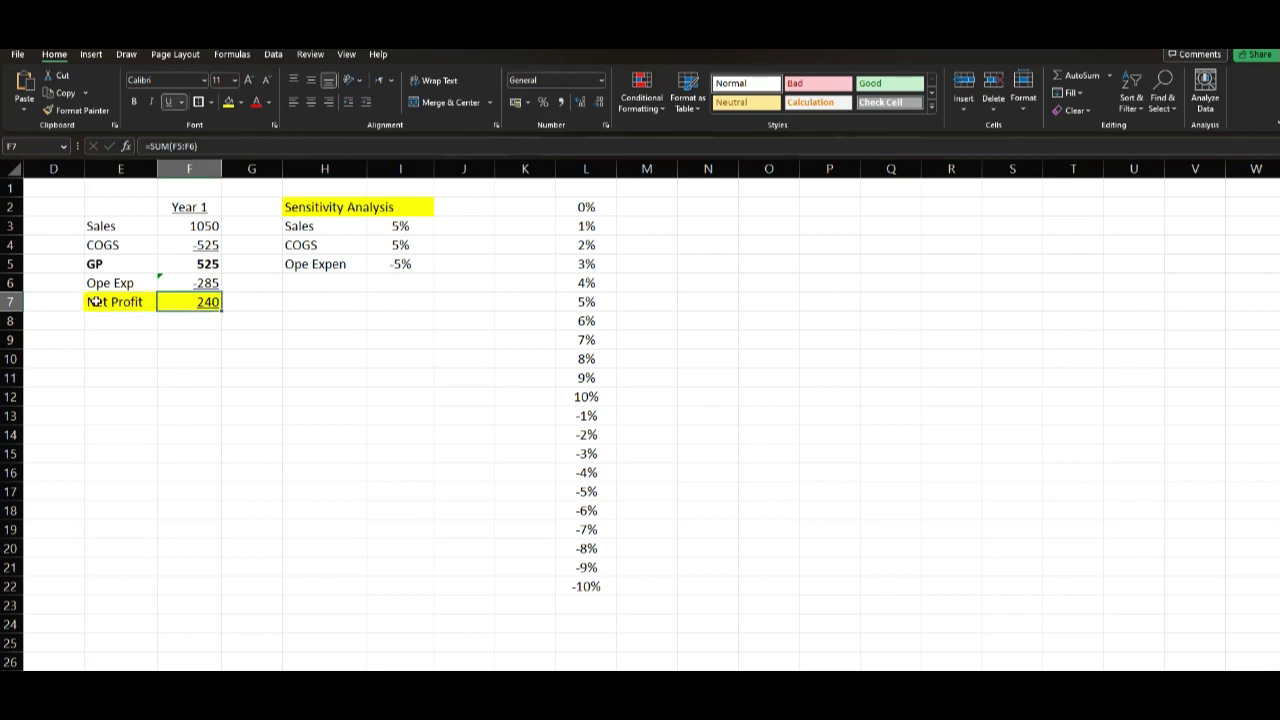
{"action": "left_click", "coordinate": [190, 302]}
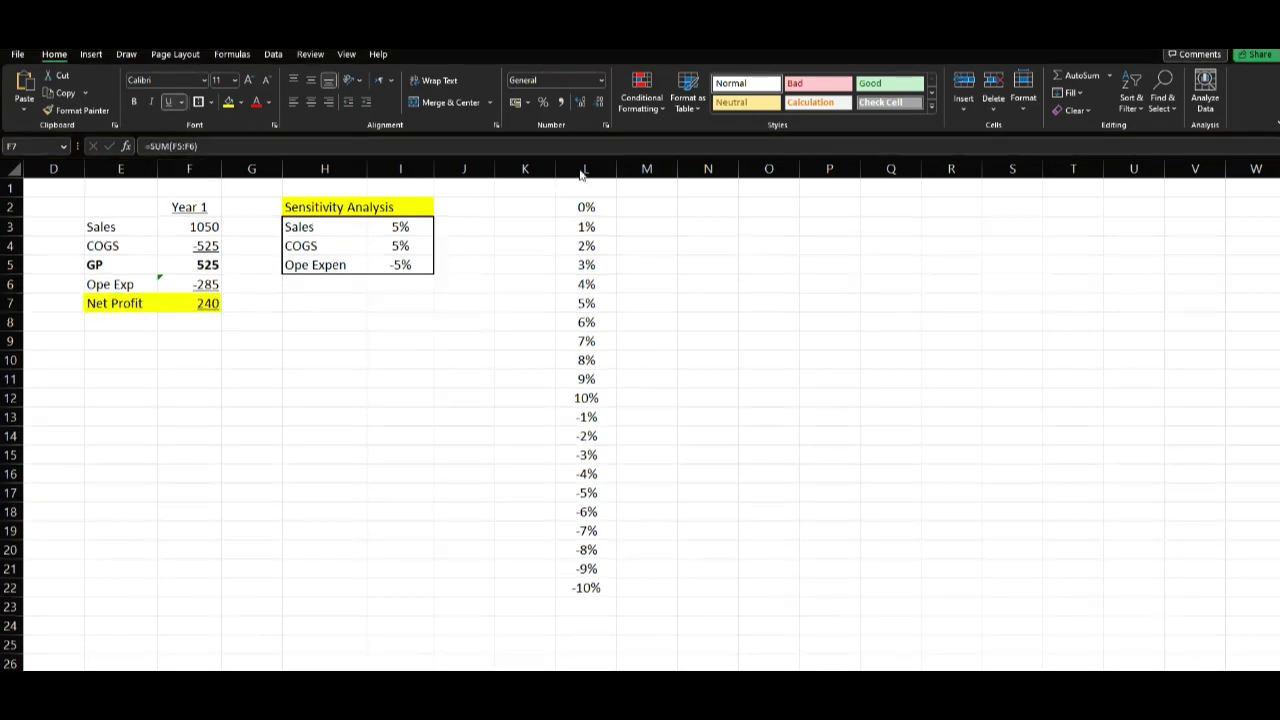
Hide column L, which holds the source list of percentages
{"action": "left_click", "coordinate": [580, 174]}
{"action": "right_click", "coordinate": [586, 174]}
{"action": "left_click", "coordinate": [614, 405]}
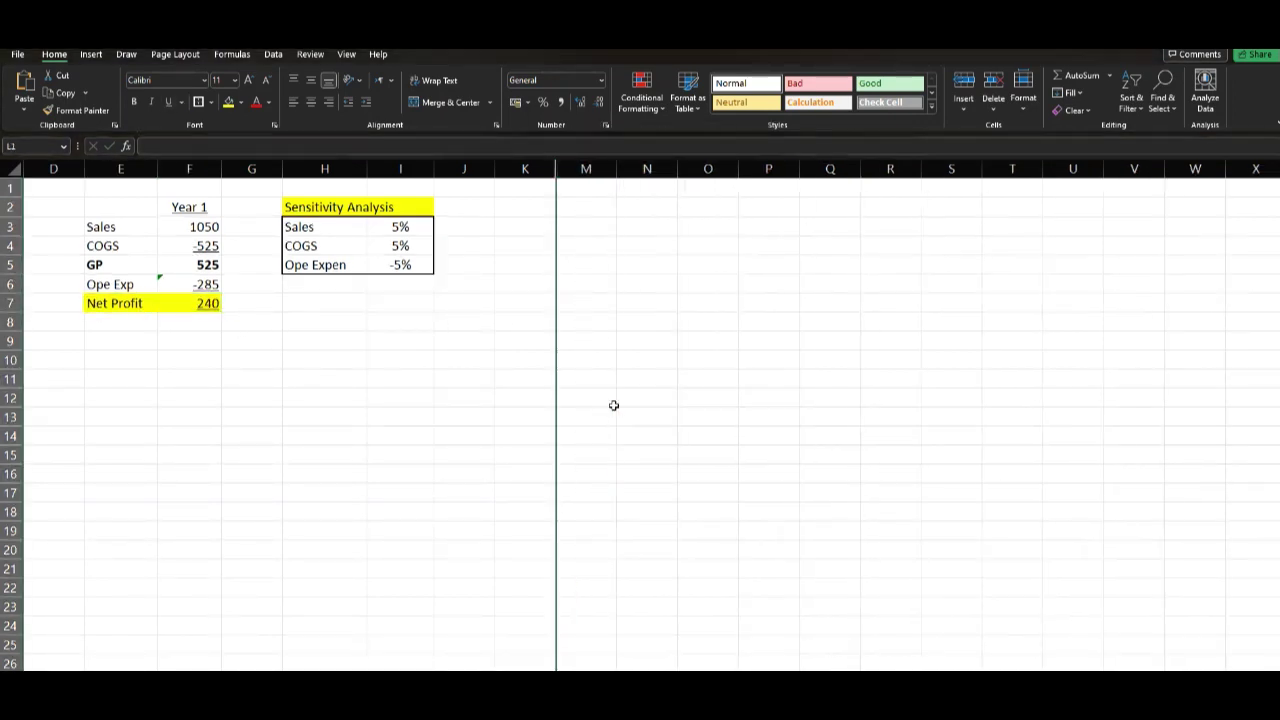